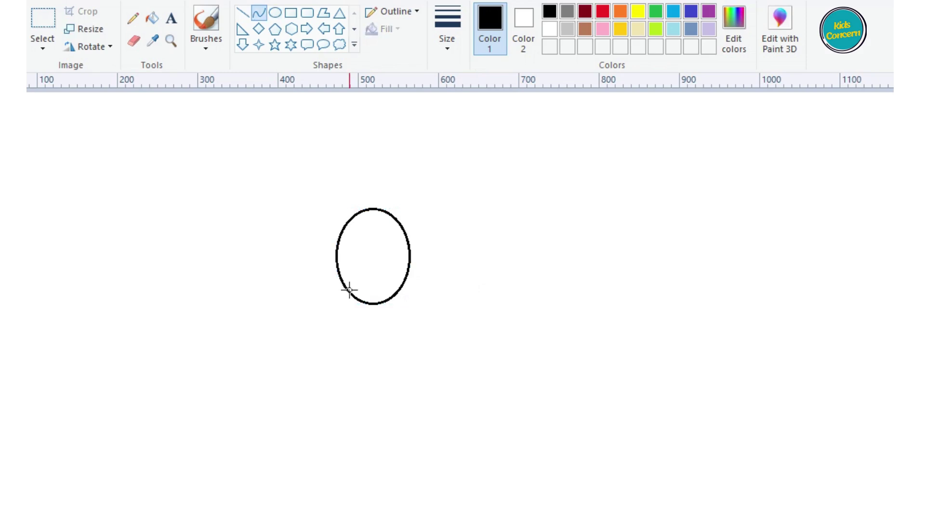
# - Draw two outward-bowed curves running down from the lower sides of the head oval as the body's sides
pyautogui.moveTo(349, 291); pyautogui.dragTo(310, 455)
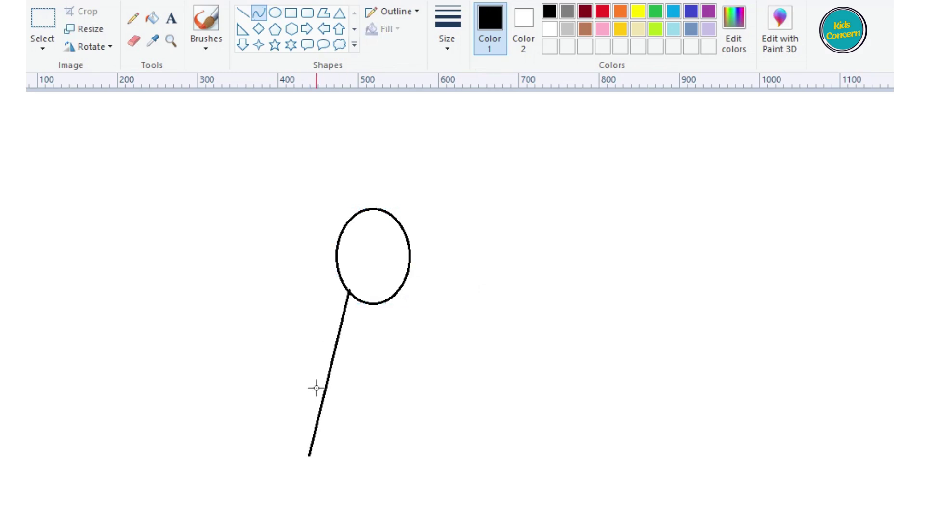
pyautogui.moveTo(323, 359)
pyautogui.mouseDown()
pyautogui.moveTo(300, 370)
pyautogui.moveTo(310, 370)
pyautogui.mouseUp()
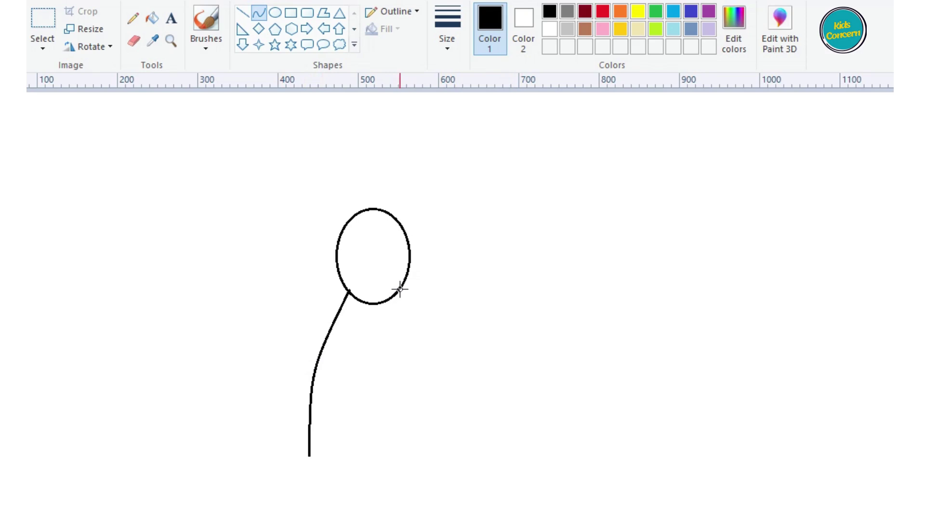
pyautogui.moveTo(401, 288); pyautogui.dragTo(412, 458)
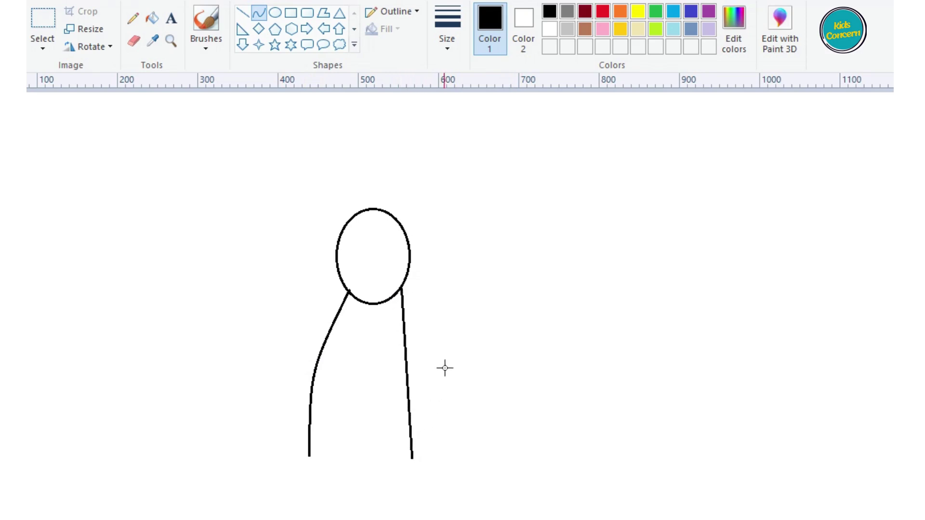
pyautogui.moveTo(445, 366); pyautogui.dragTo(431, 398)
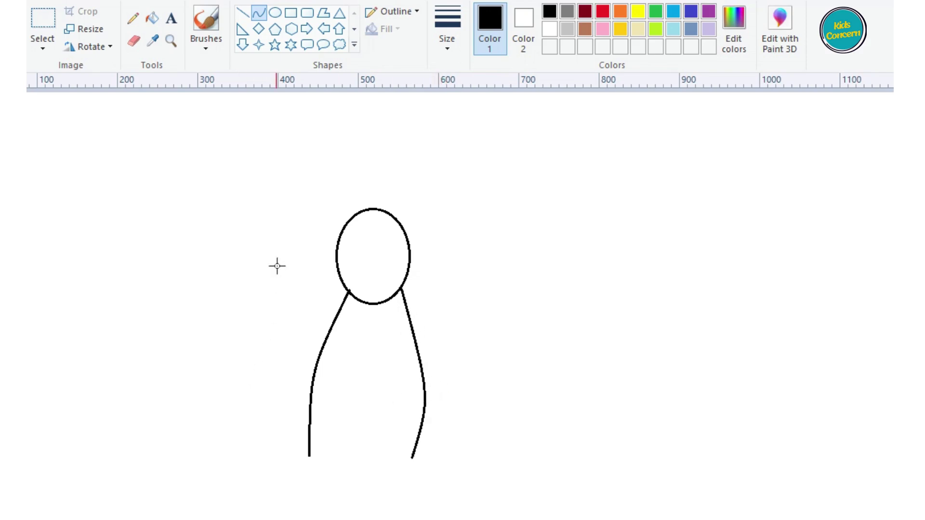
# - Close the bottom of the body with a straight horizontal line and add two short legs below it
pyautogui.click(242, 12)
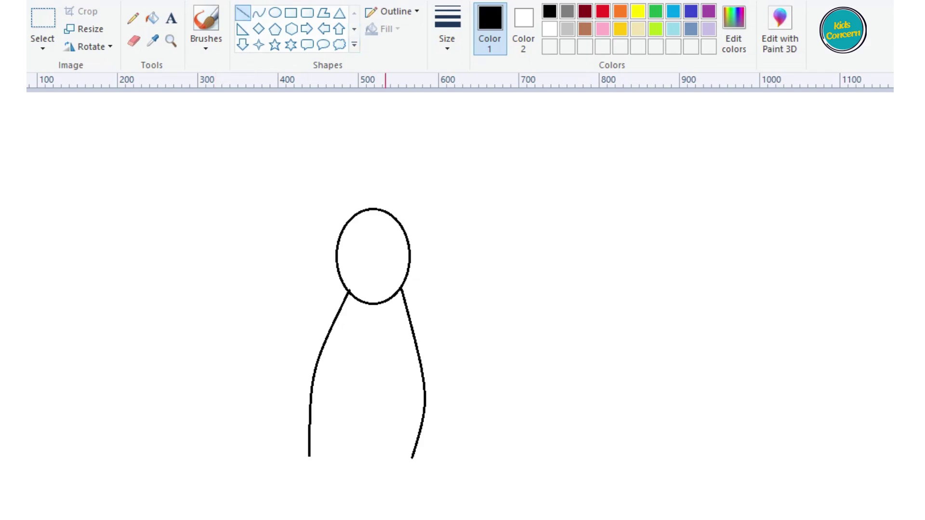
pyautogui.moveTo(308, 456); pyautogui.dragTo(423, 456)
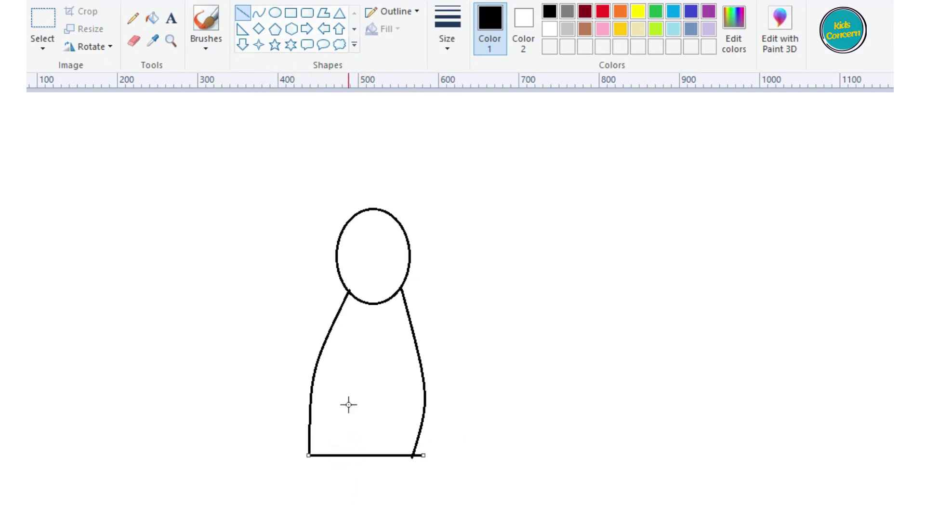
pyautogui.moveTo(331, 490); pyautogui.dragTo(334, 455)
pyautogui.moveTo(375, 488); pyautogui.dragTo(375, 455)
# - Draw a small flat rounded rectangle at the bottom of each leg as feet pointing right
pyautogui.click(277, 14)
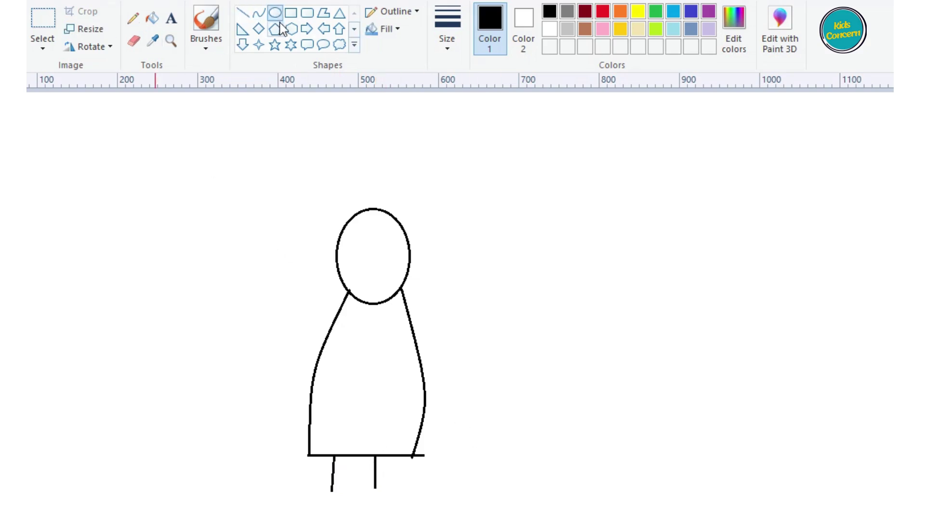
pyautogui.click(307, 13)
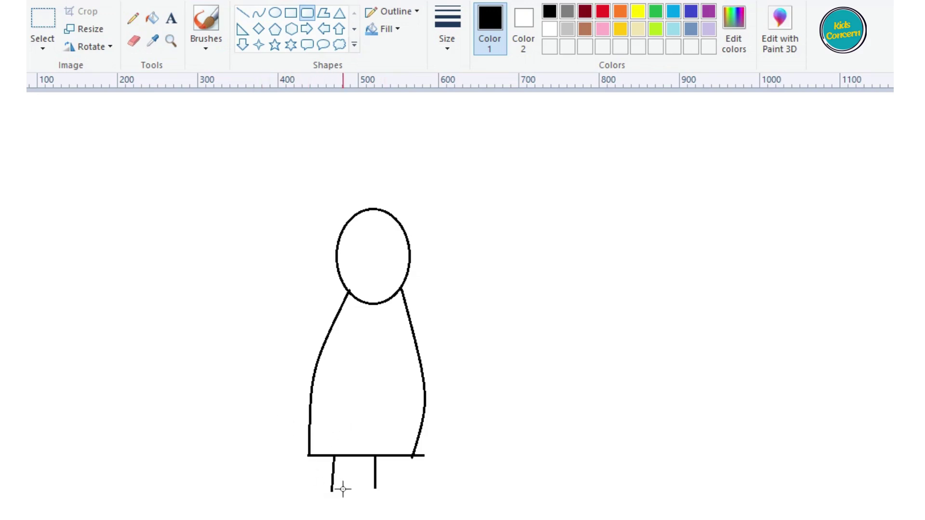
pyautogui.moveTo(349, 500)
pyautogui.mouseDown()
pyautogui.moveTo(322, 490)
pyautogui.moveTo(336, 492)
pyautogui.mouseUp()
pyautogui.moveTo(338, 483); pyautogui.dragTo(332, 487)
pyautogui.click(395, 491)
pyautogui.moveTo(391, 495)
pyautogui.mouseDown()
pyautogui.moveTo(367, 492)
pyautogui.moveTo(377, 492)
pyautogui.mouseUp()
# - Draw the bent left arm with two straight lines, going out from the shoulder and back across the body
pyautogui.click(243, 12)
pyautogui.moveTo(331, 329); pyautogui.dragTo(284, 350)
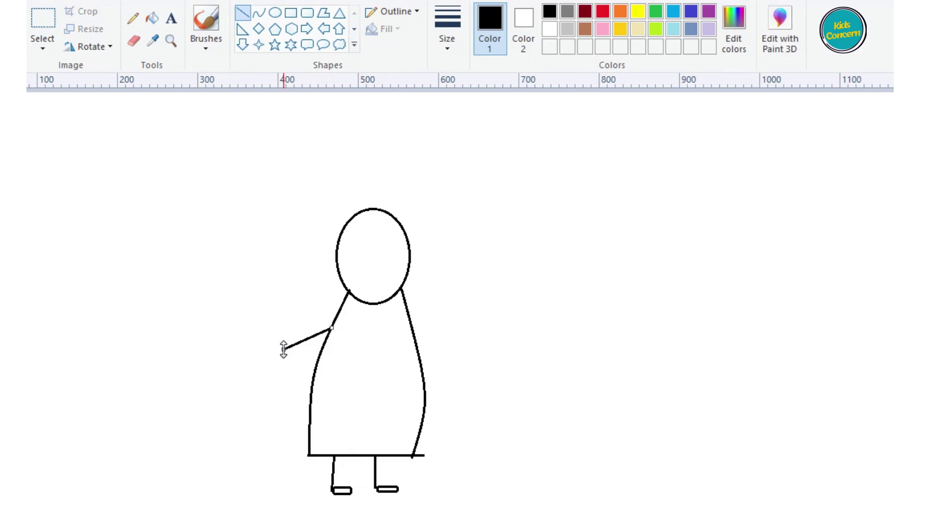
pyautogui.click(156, 310)
pyautogui.moveTo(285, 346); pyautogui.dragTo(358, 362)
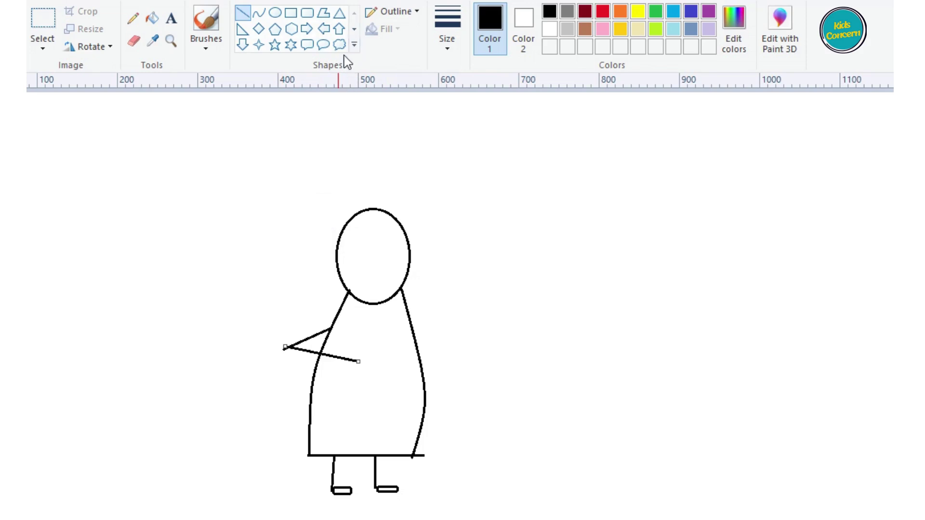
# - Draw a heart at the end of the left arm and join it to the body's right side with a straight line
pyautogui.click(354, 45)
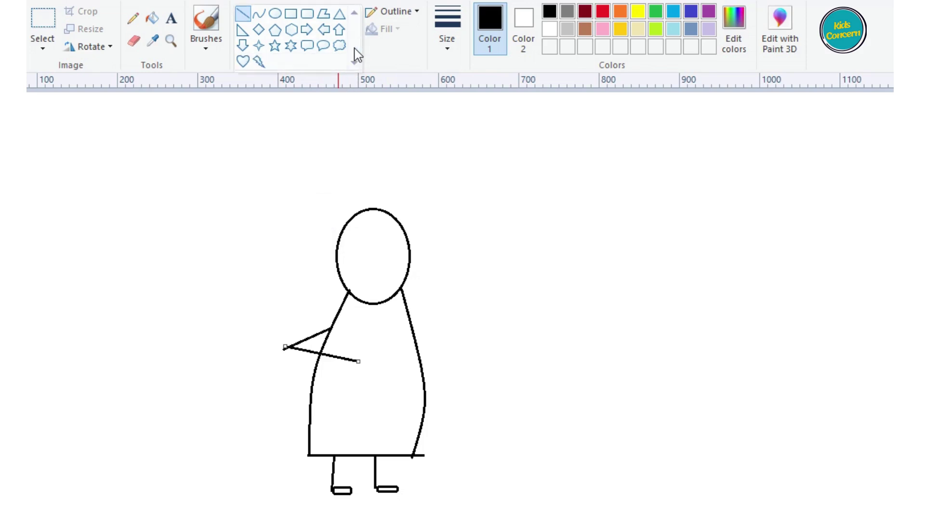
pyautogui.click(243, 62)
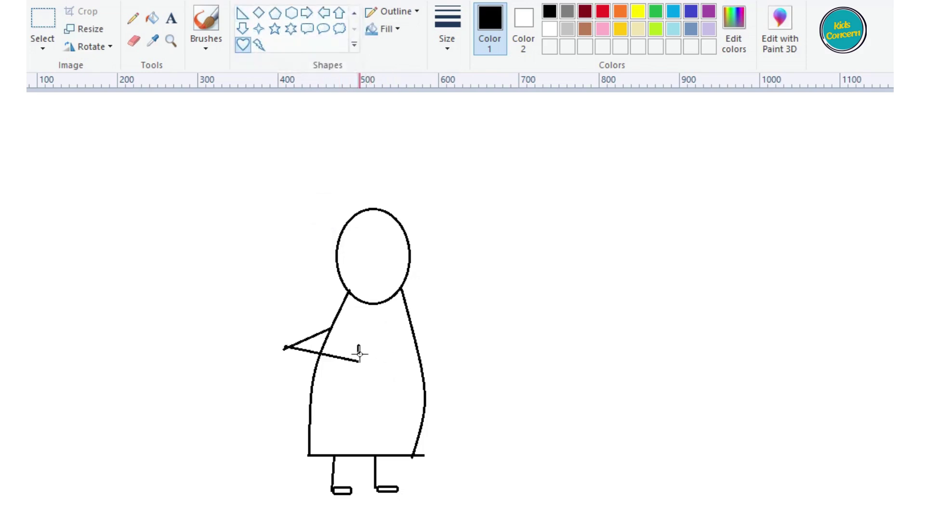
pyautogui.moveTo(359, 354); pyautogui.dragTo(388, 379)
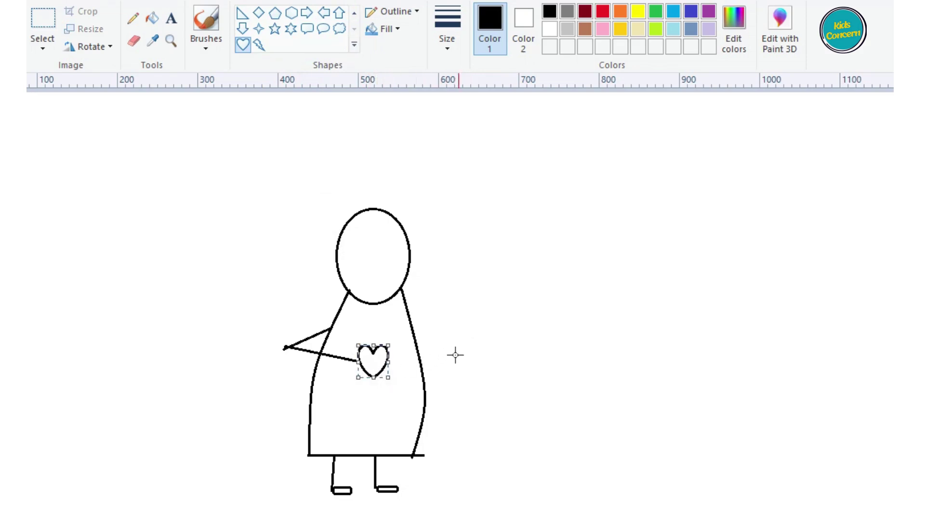
pyautogui.click(355, 12)
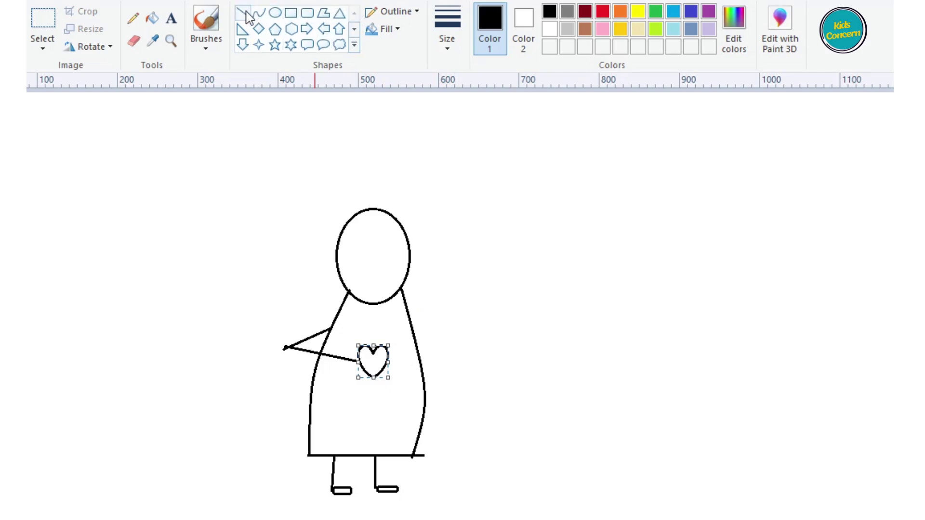
pyautogui.click(242, 13)
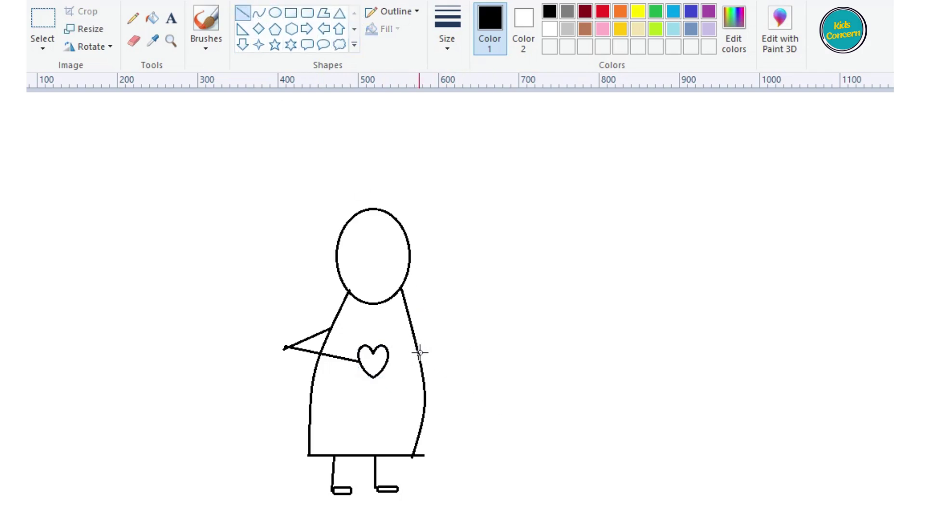
pyautogui.moveTo(418, 352); pyautogui.dragTo(385, 362)
# - Draw a thin upright oval on top of the head and sketch wavy hair outlines on both sides with the Pencil
pyautogui.click(275, 12)
pyautogui.moveTo(374, 188)
pyautogui.mouseDown()
pyautogui.moveTo(369, 222)
pyautogui.moveTo(370, 185)
pyautogui.moveTo(355, 189)
pyautogui.mouseUp()
pyautogui.click(260, 147)
pyautogui.click(133, 18)
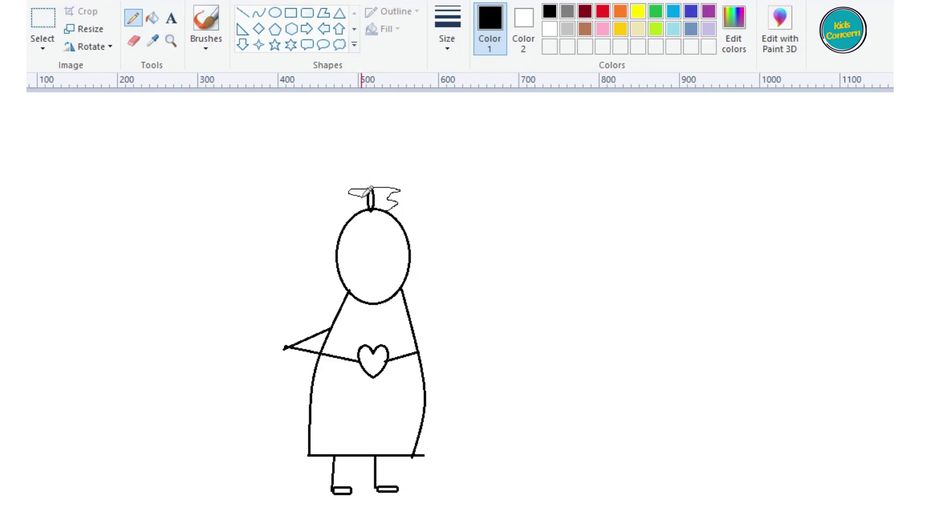
pyautogui.moveTo(346, 203); pyautogui.dragTo(355, 211)
# - Draw eight small hearts scattered above the head, deleting the oversized second heart
pyautogui.click(243, 44)
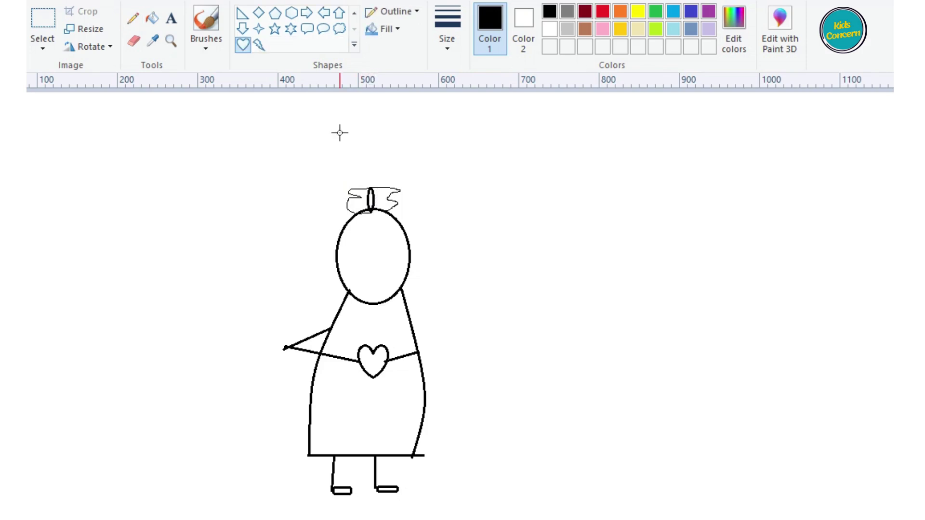
pyautogui.moveTo(338, 130)
pyautogui.mouseDown()
pyautogui.moveTo(353, 154)
pyautogui.moveTo(392, 140)
pyautogui.moveTo(370, 157)
pyautogui.mouseUp()
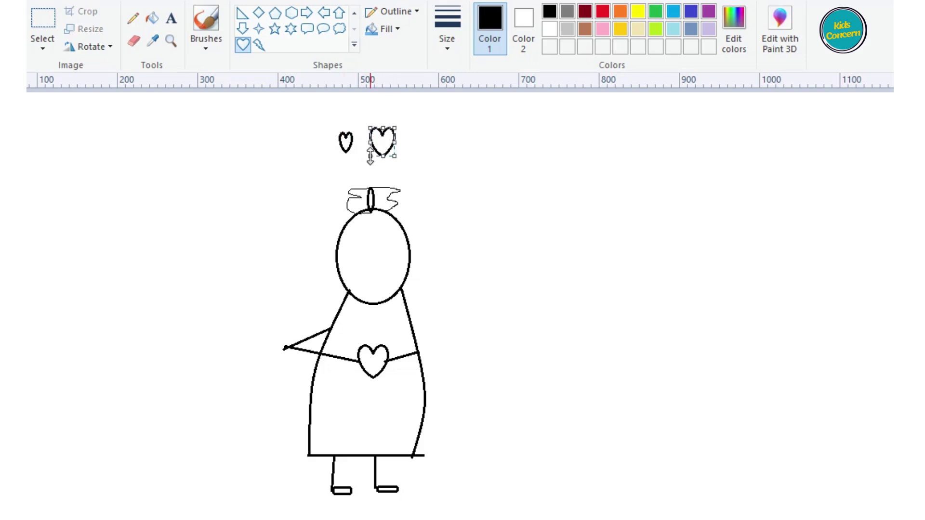
pyautogui.press('Delete')
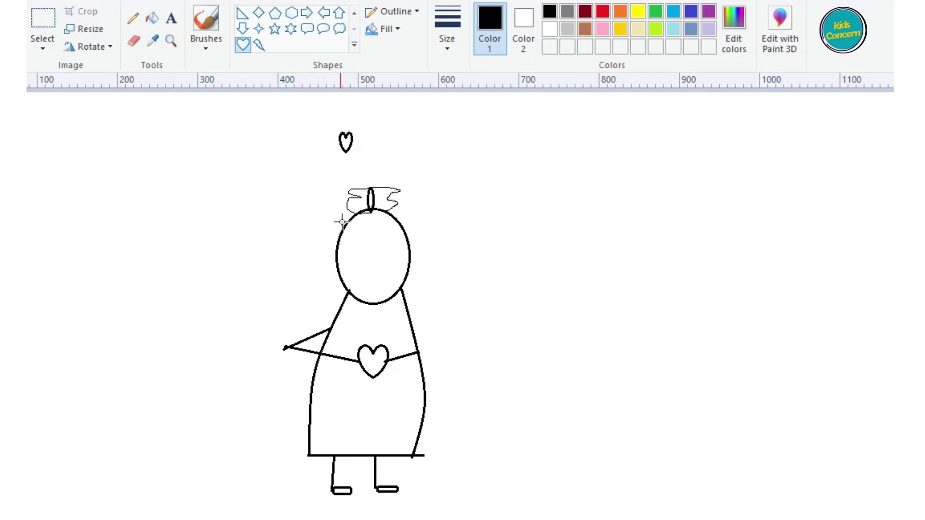
pyautogui.moveTo(378, 112)
pyautogui.mouseDown()
pyautogui.moveTo(393, 132)
pyautogui.moveTo(372, 161)
pyautogui.moveTo(378, 176)
pyautogui.moveTo(424, 169)
pyautogui.mouseUp()
pyautogui.click(308, 173)
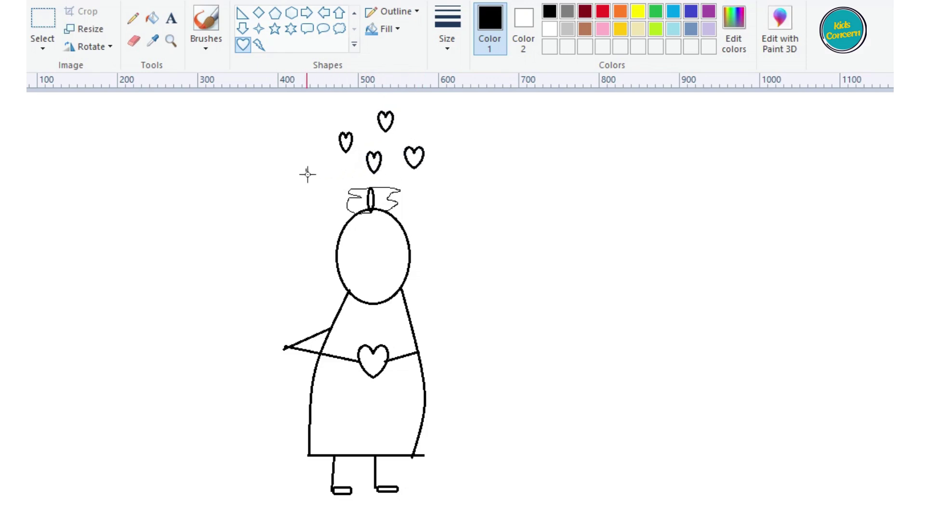
pyautogui.moveTo(305, 168)
pyautogui.mouseDown()
pyautogui.moveTo(330, 199)
pyautogui.moveTo(323, 191)
pyautogui.mouseUp()
pyautogui.moveTo(307, 124)
pyautogui.mouseDown()
pyautogui.moveTo(327, 151)
pyautogui.moveTo(322, 145)
pyautogui.mouseUp()
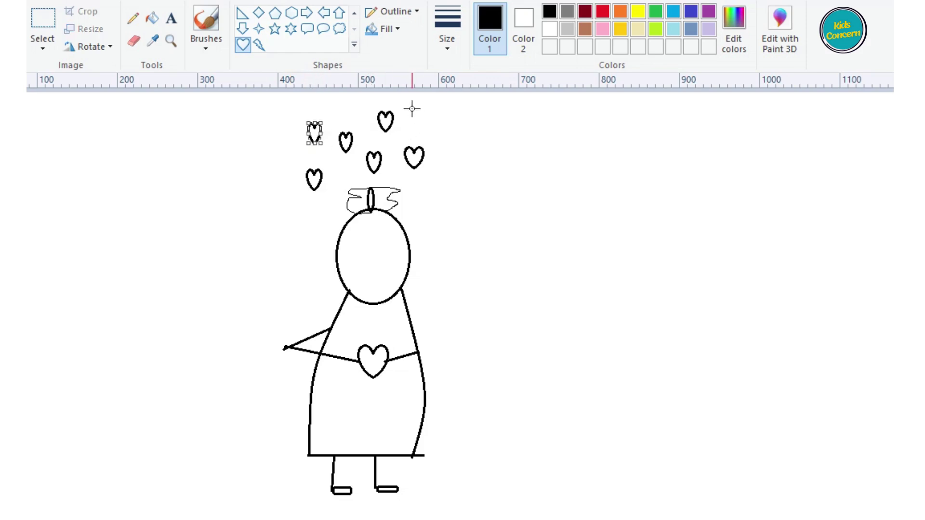
pyautogui.moveTo(409, 110); pyautogui.dragTo(418, 131)
pyautogui.moveTo(341, 107); pyautogui.dragTo(361, 125)
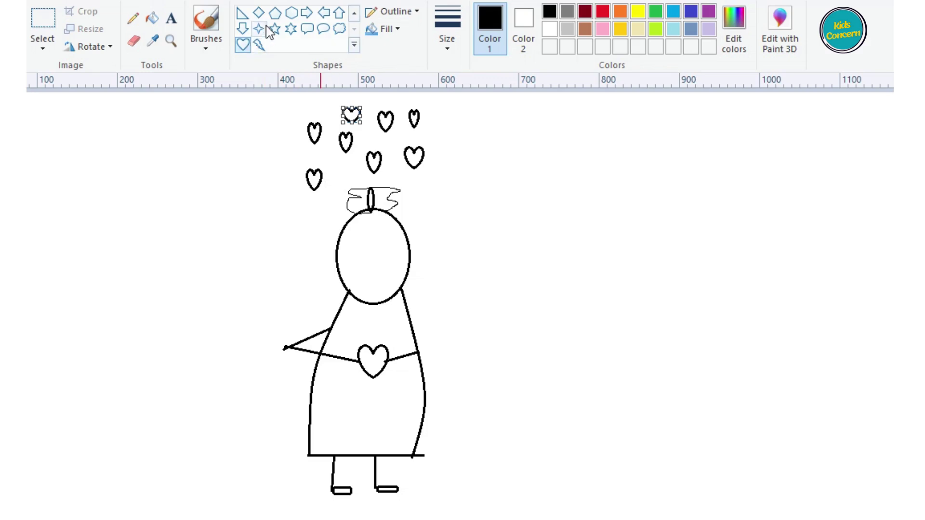
# - Draw slanted straight hair strands over the forehead and a face with two small oval eyes and a red smile
pyautogui.click(357, 13)
pyautogui.click(243, 12)
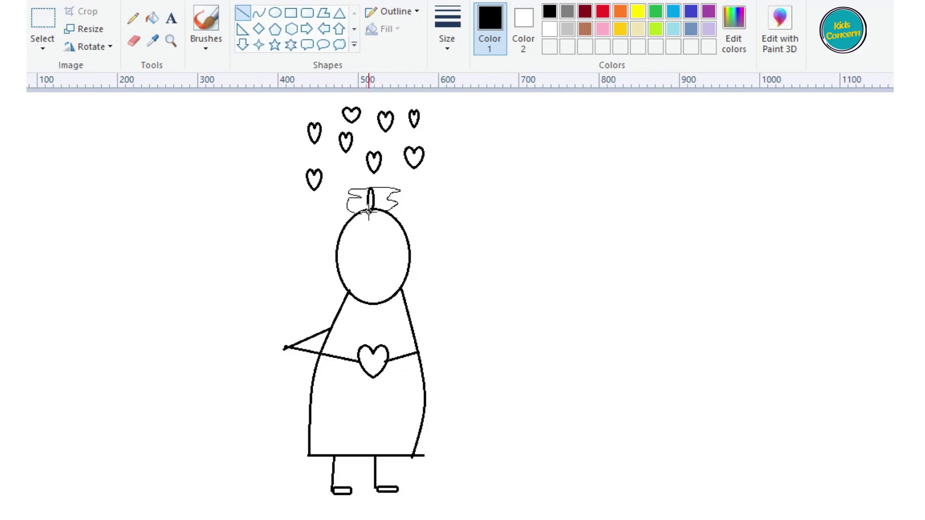
pyautogui.moveTo(369, 212); pyautogui.dragTo(356, 226)
pyautogui.click(370, 234)
pyautogui.moveTo(378, 210); pyautogui.dragTo(369, 233)
pyautogui.moveTo(350, 260)
pyautogui.mouseDown()
pyautogui.moveTo(390, 261)
pyautogui.moveTo(368, 275)
pyautogui.mouseUp()
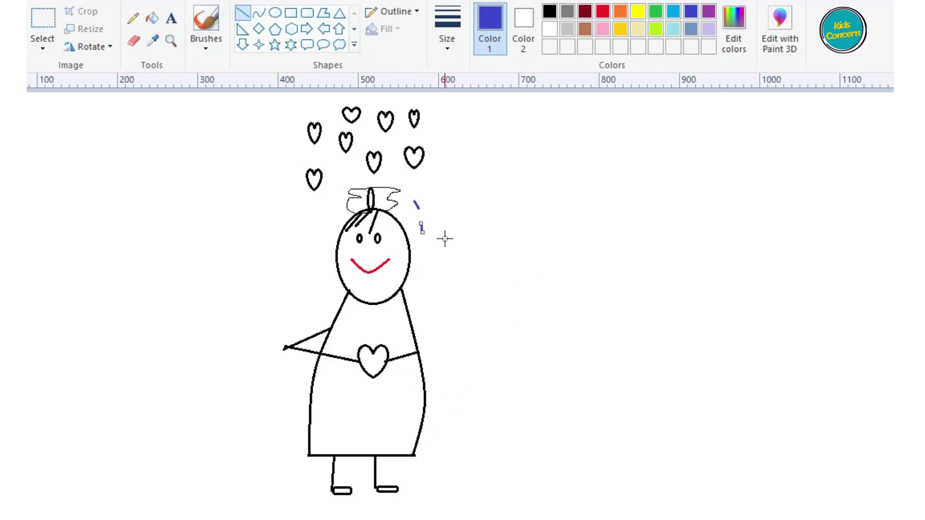
# - Draw short indigo lines at varied angles on both sides of the head
pyautogui.moveTo(438, 224)
pyautogui.mouseDown()
pyautogui.moveTo(442, 246)
pyautogui.moveTo(430, 261)
pyautogui.moveTo(442, 272)
pyautogui.mouseUp()
pyautogui.moveTo(432, 197); pyautogui.dragTo(437, 213)
pyautogui.moveTo(321, 206)
pyautogui.mouseDown()
pyautogui.moveTo(301, 223)
pyautogui.moveTo(308, 246)
pyautogui.moveTo(293, 260)
pyautogui.moveTo(313, 276)
pyautogui.moveTo(298, 300)
pyautogui.mouseUp()
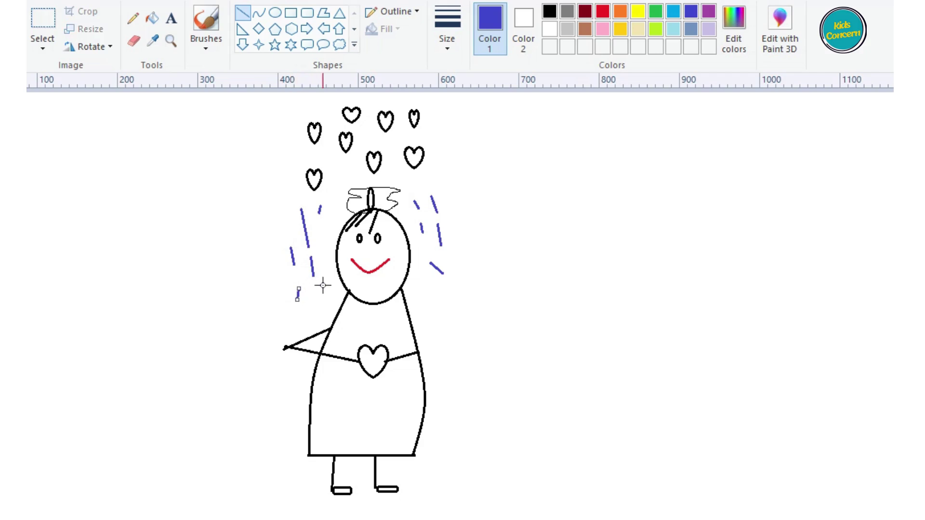
pyautogui.moveTo(275, 221); pyautogui.dragTo(279, 297)
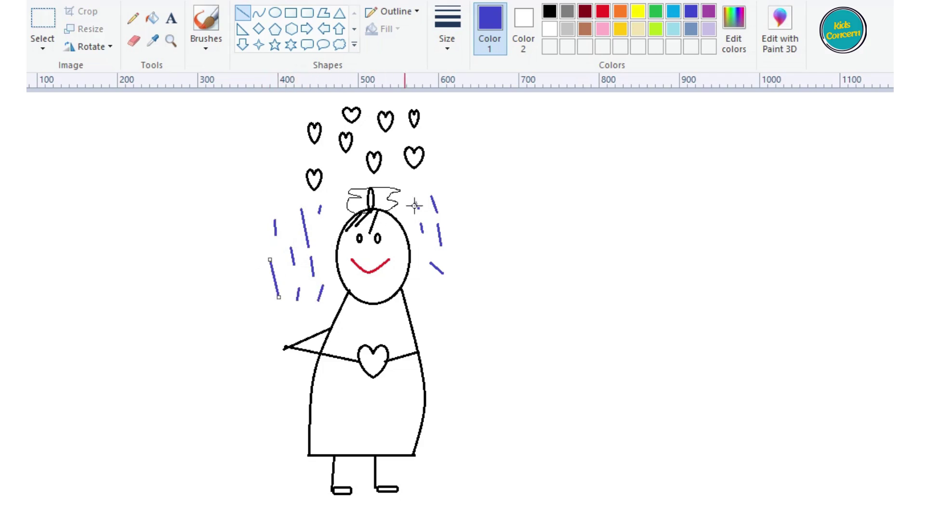
pyautogui.moveTo(473, 201); pyautogui.dragTo(473, 229)
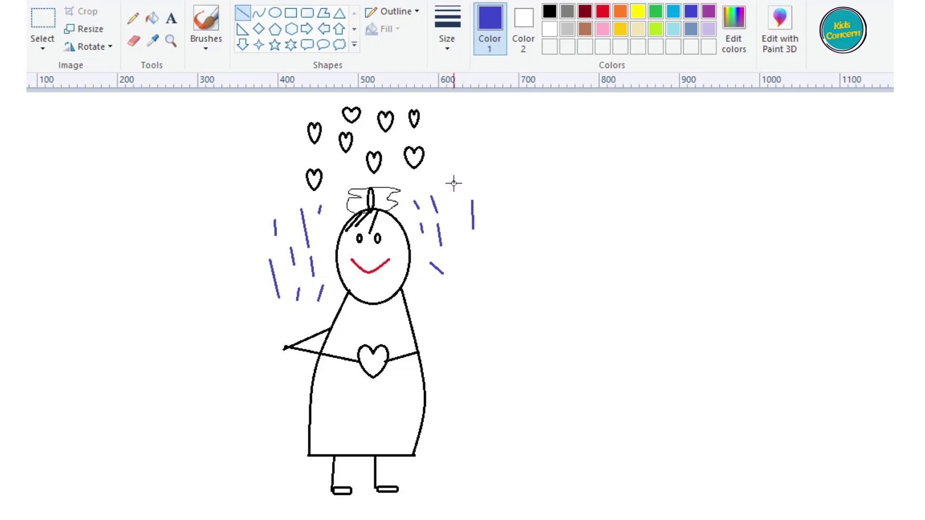
pyautogui.moveTo(453, 177); pyautogui.dragTo(454, 198)
pyautogui.moveTo(453, 234)
pyautogui.mouseDown()
pyautogui.moveTo(474, 281)
pyautogui.moveTo(459, 290)
pyautogui.mouseUp()
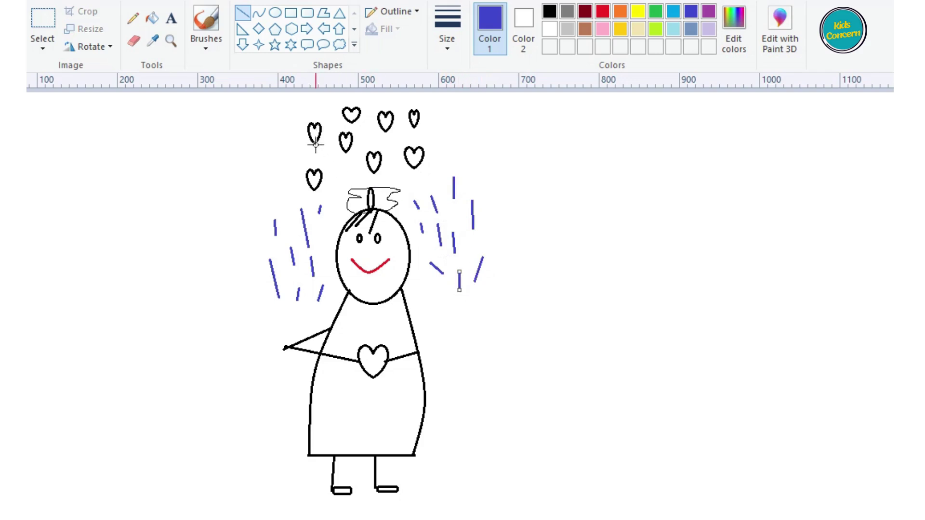
# - Fill the topmost floating heart with orange and the heart held by the figure with red
pyautogui.click(620, 12)
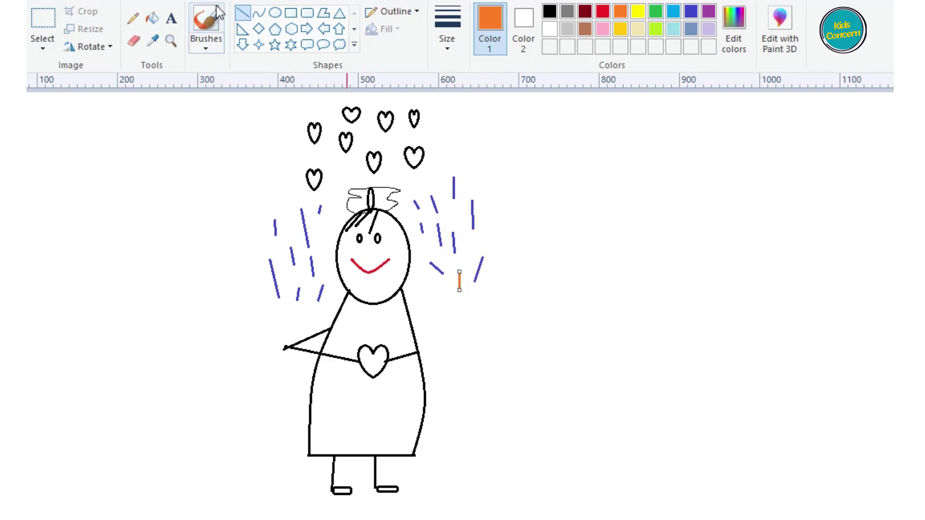
pyautogui.click(153, 18)
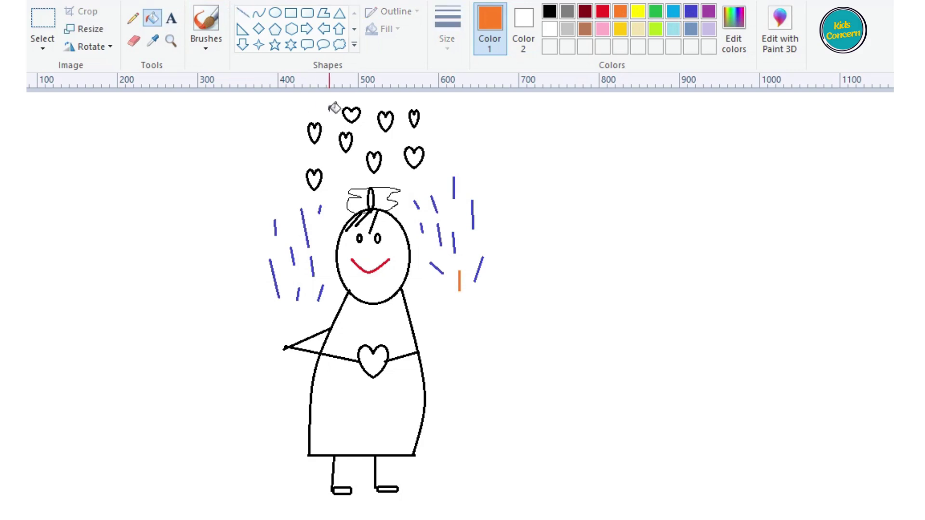
pyautogui.click(356, 116)
pyautogui.click(604, 11)
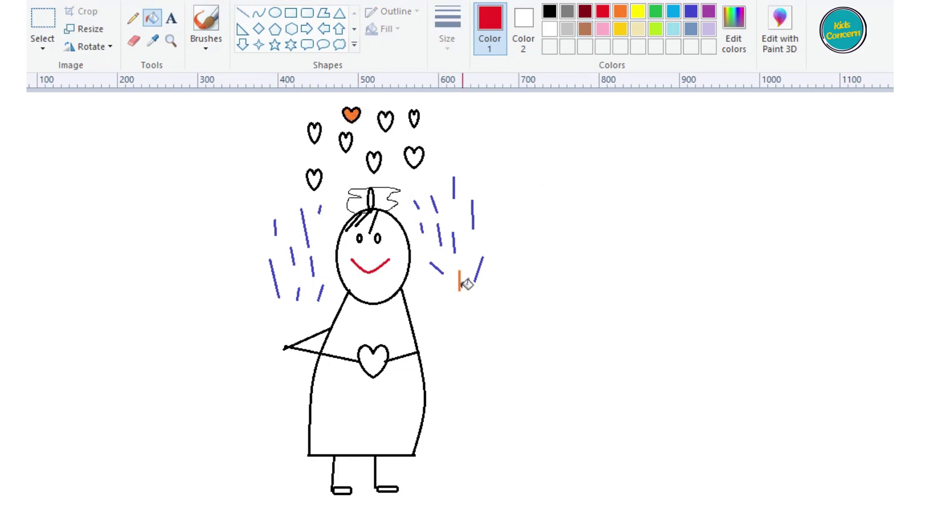
pyautogui.click(386, 354)
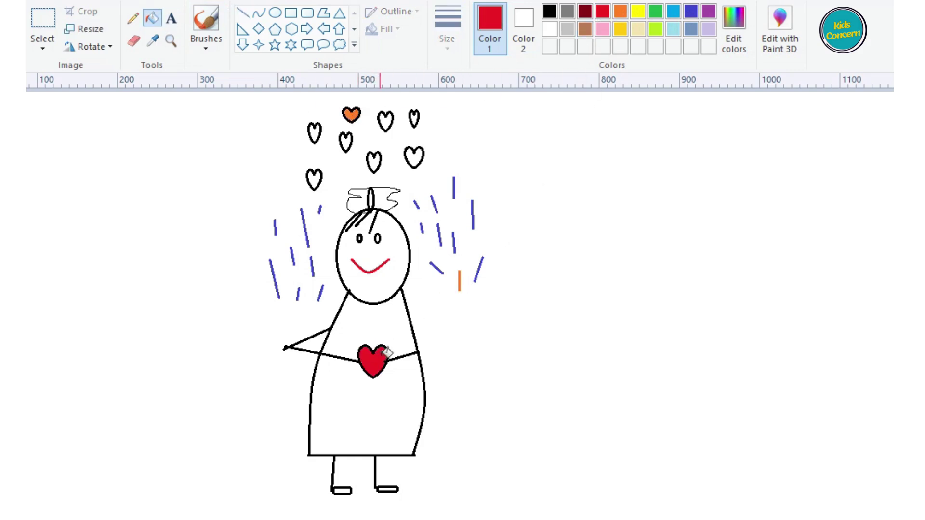
# - Fill the three floating hearts at the upper right with turquoise for the lowest, green for the middle and gold for the rightmost small one
pyautogui.click(677, 15)
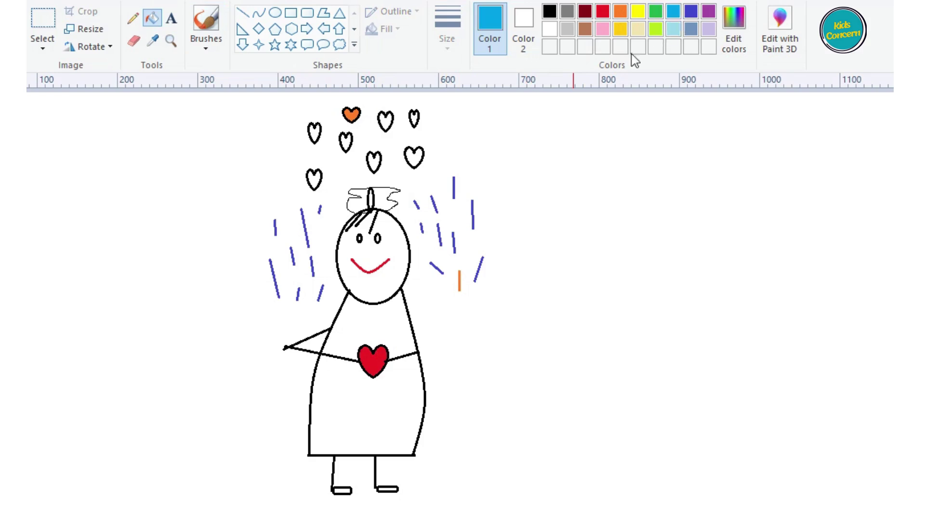
pyautogui.click(415, 158)
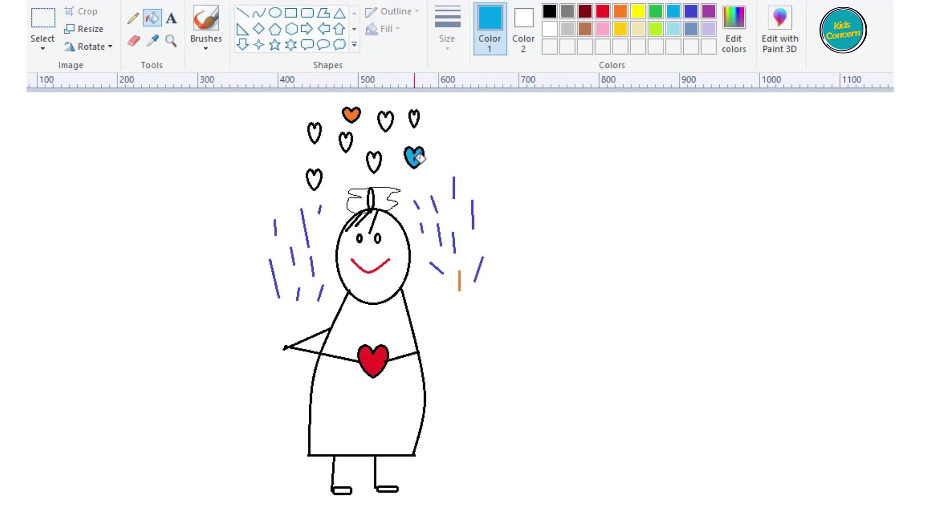
pyautogui.click(656, 11)
pyautogui.click(386, 121)
pyautogui.click(621, 30)
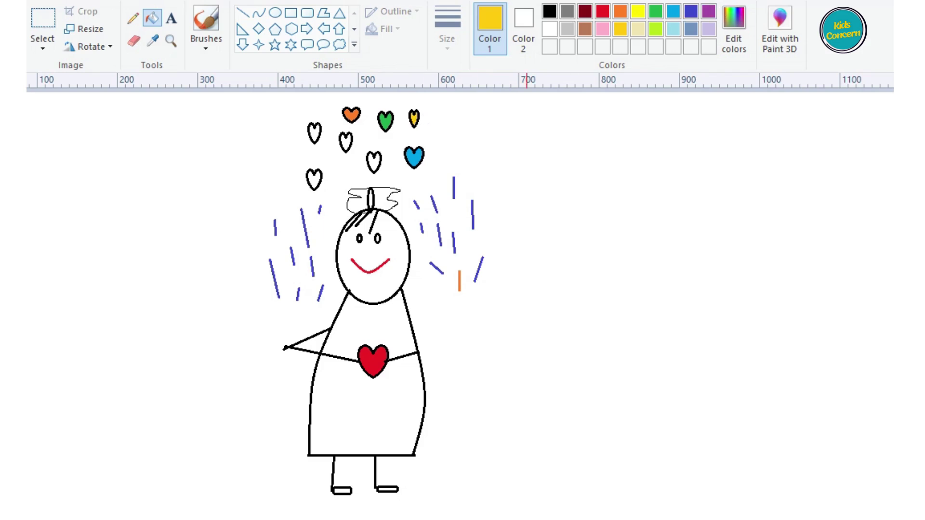
# - Fill the small floating heart below the orange one with purple and the heart directly above the hair with rose pink
pyautogui.click(694, 13)
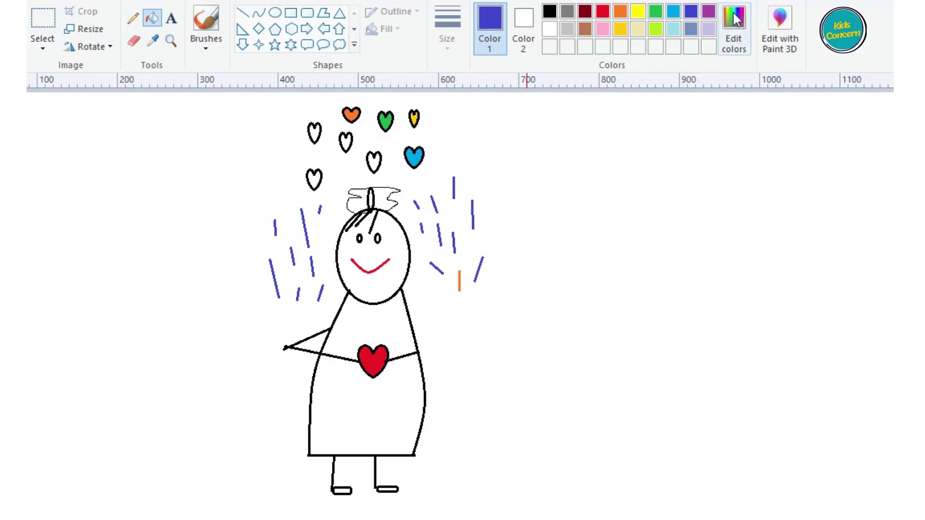
pyautogui.click(708, 12)
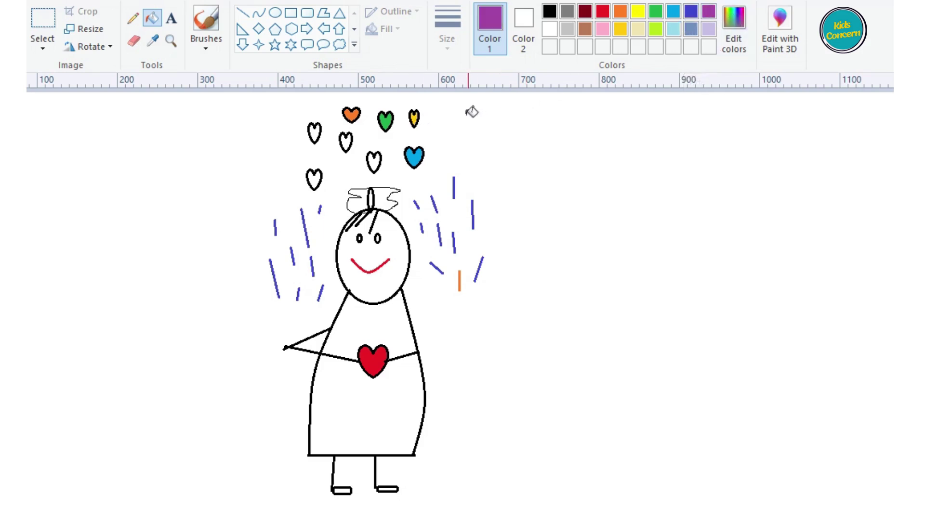
pyautogui.click(346, 141)
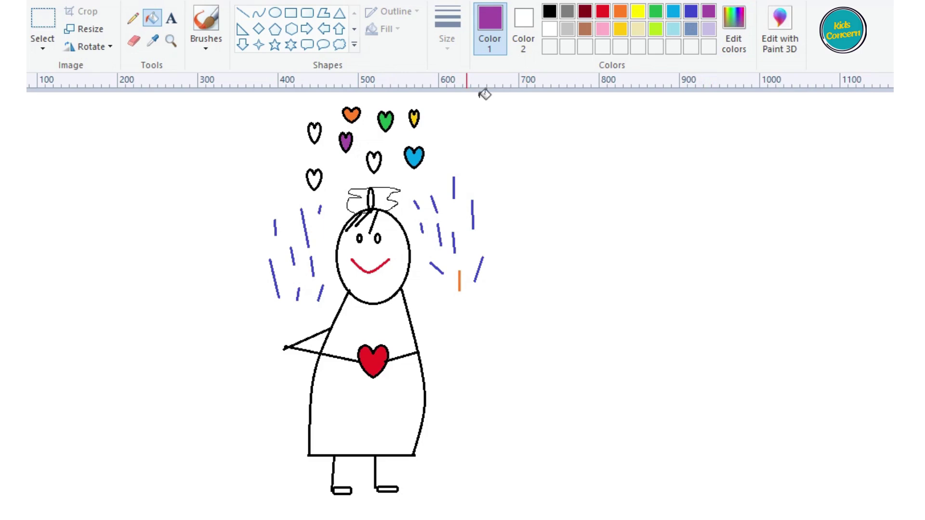
pyautogui.click(588, 32)
pyautogui.click(605, 29)
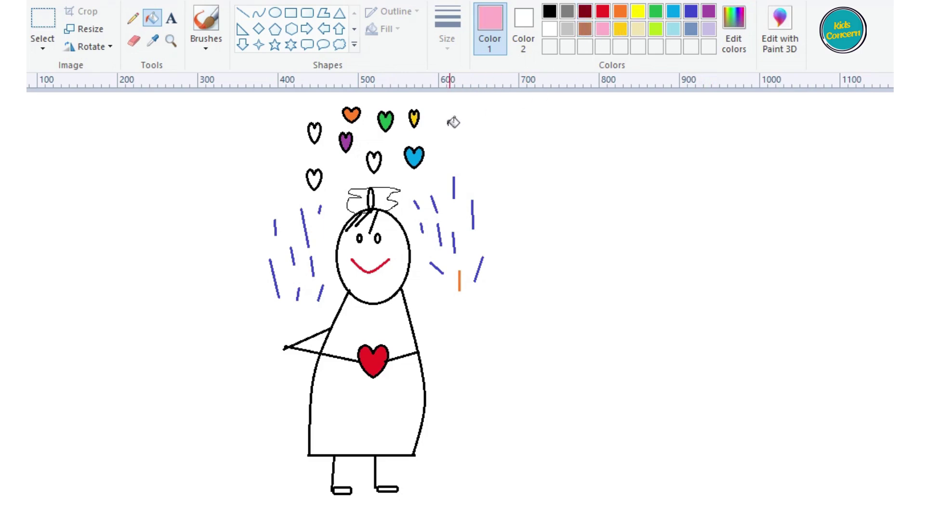
pyautogui.click(374, 164)
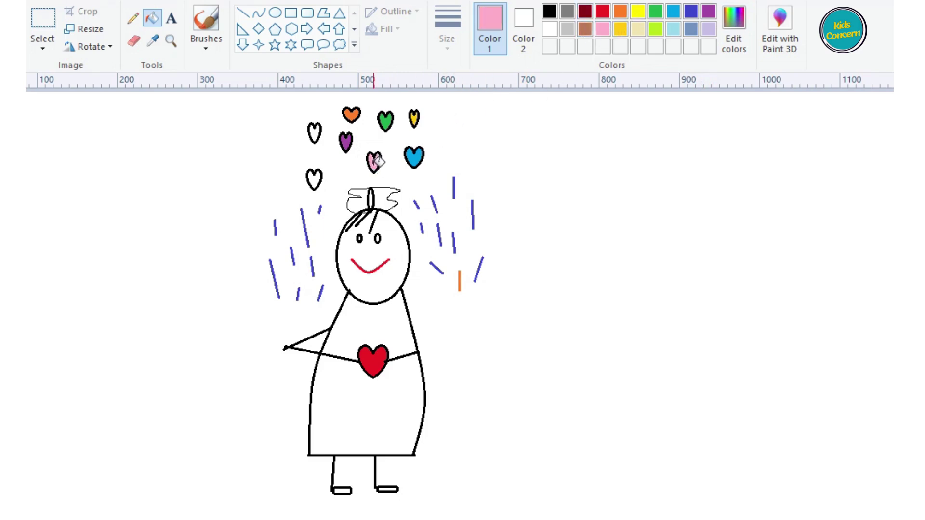
# - Fill both jagged hair tufts on top of the head with yellow and the narrow oval between them with red
pyautogui.click(638, 11)
pyautogui.click(385, 200)
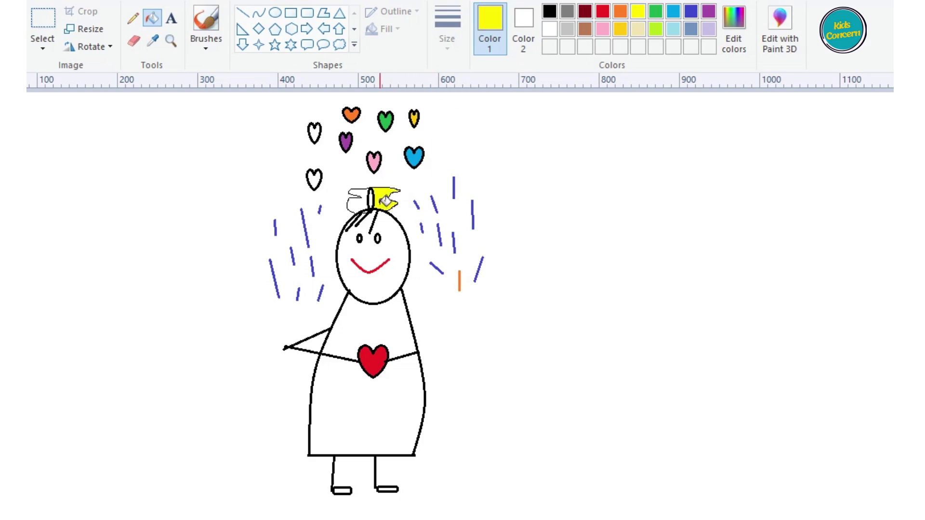
pyautogui.click(359, 203)
pyautogui.click(605, 11)
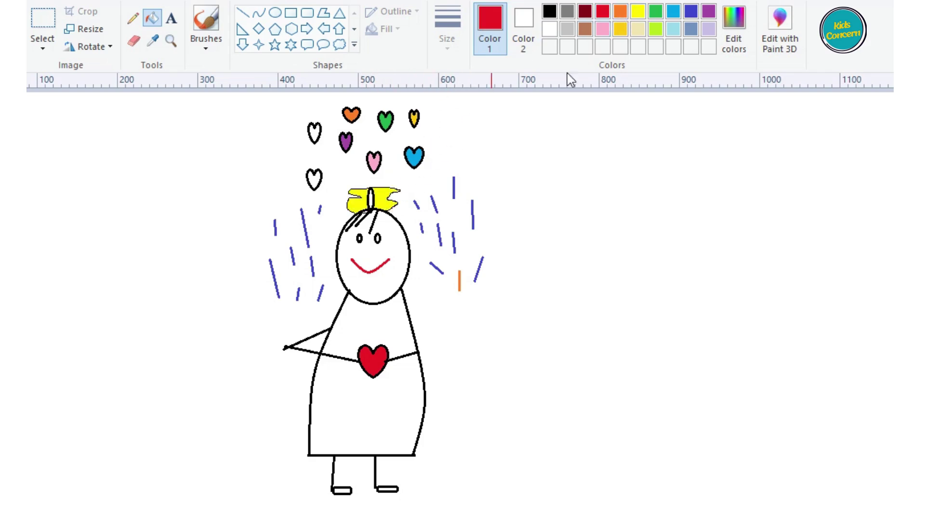
pyautogui.click(371, 198)
# - Fill the two remaining leftmost floating hearts, using dark red for the upper and light turquoise for the lower
pyautogui.click(585, 11)
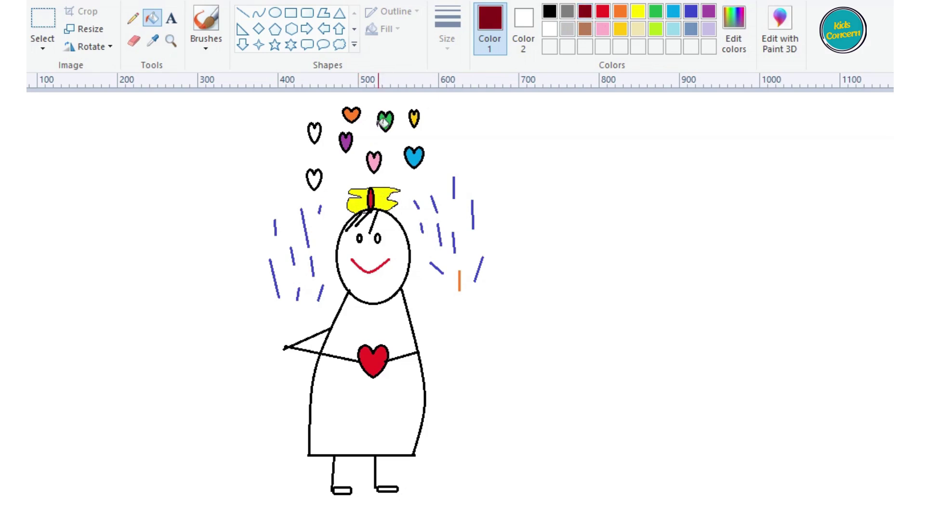
pyautogui.click(315, 134)
pyautogui.click(674, 30)
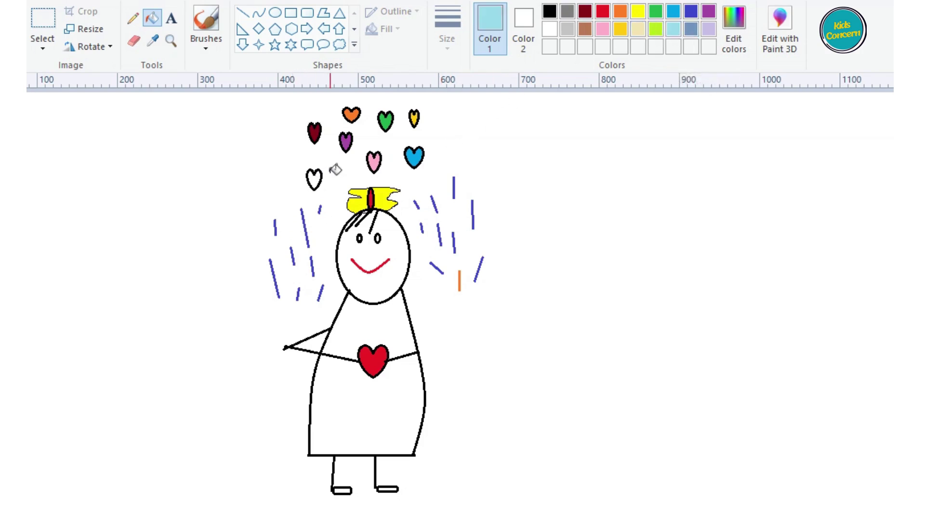
pyautogui.click(313, 179)
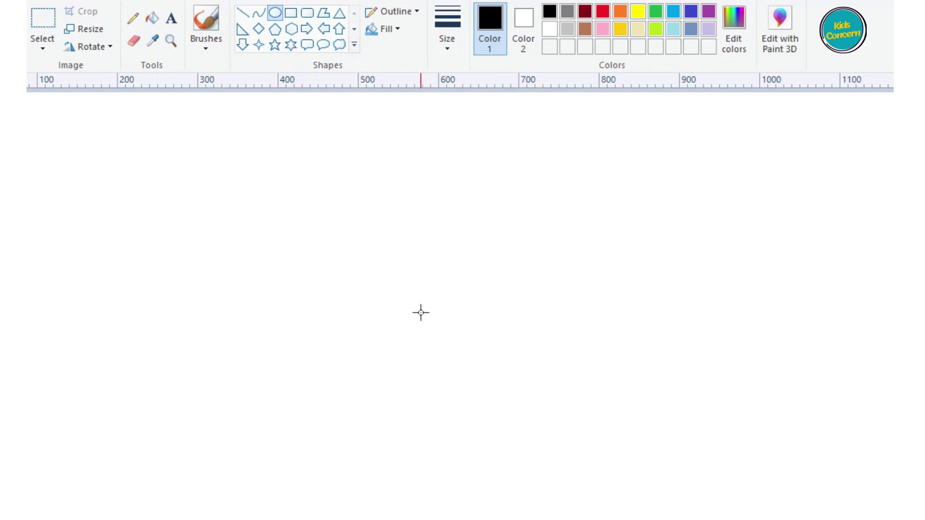
# - On a blank canvas, draw a horizontal black oval body about 215 px wide with a curved, pointed tail rising from its left end
pyautogui.moveTo(426, 276); pyautogui.dragTo(254, 400)
pyautogui.click(259, 12)
pyautogui.moveTo(254, 325); pyautogui.dragTo(159, 265)
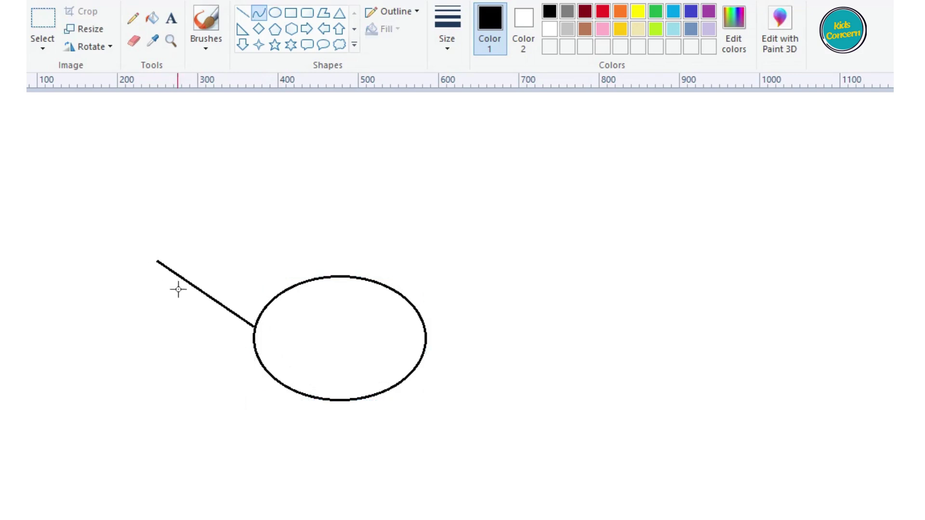
pyautogui.moveTo(200, 290)
pyautogui.mouseDown()
pyautogui.moveTo(172, 310)
pyautogui.moveTo(197, 326)
pyautogui.mouseUp()
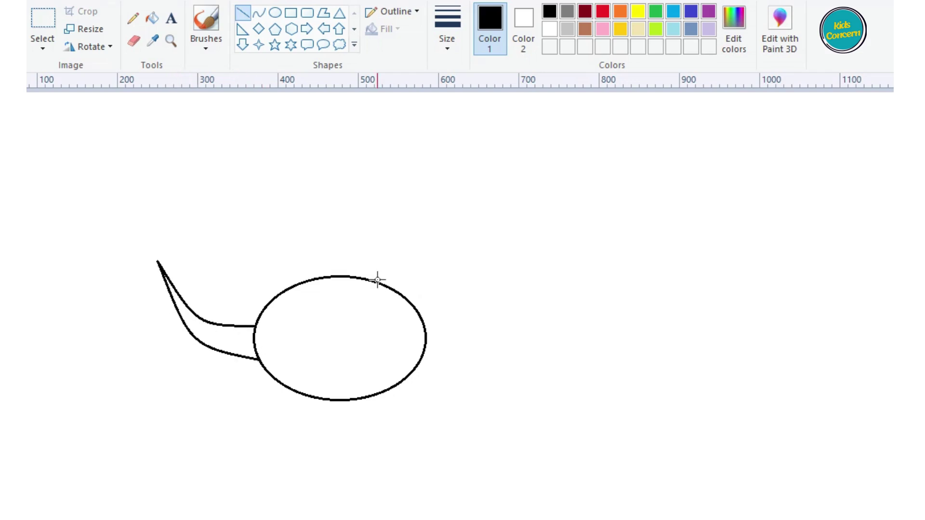
# - Draw two vertical neck lines above the body's right side, the right one crossing the body, and erase the body outline beyond it
pyautogui.moveTo(378, 280); pyautogui.dragTo(383, 178)
pyautogui.moveTo(382, 174); pyautogui.dragTo(377, 174)
pyautogui.click(258, 13)
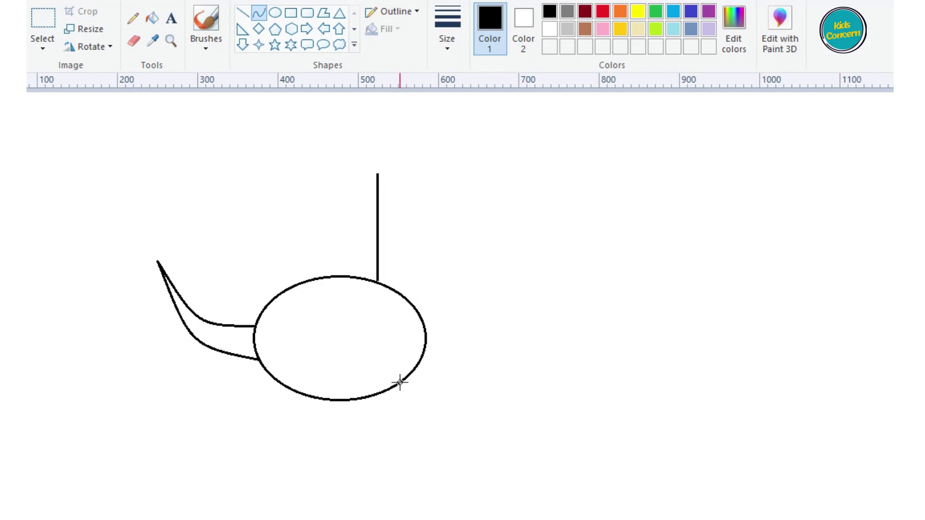
pyautogui.moveTo(400, 382); pyautogui.dragTo(400, 174)
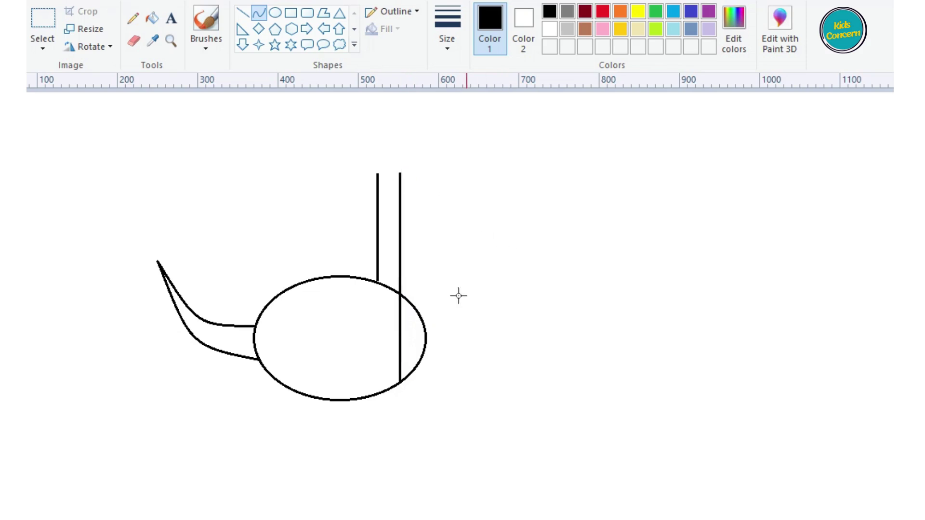
pyautogui.click(135, 42)
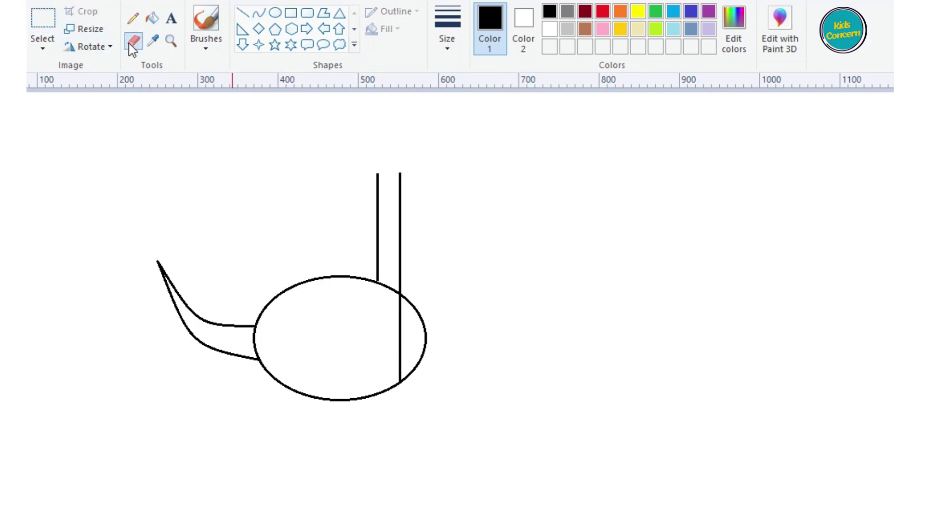
pyautogui.moveTo(429, 358); pyautogui.dragTo(415, 296)
# - Draw a horizontal oval head about 95 px wide on top of the neck, extending to the right
pyautogui.click(275, 13)
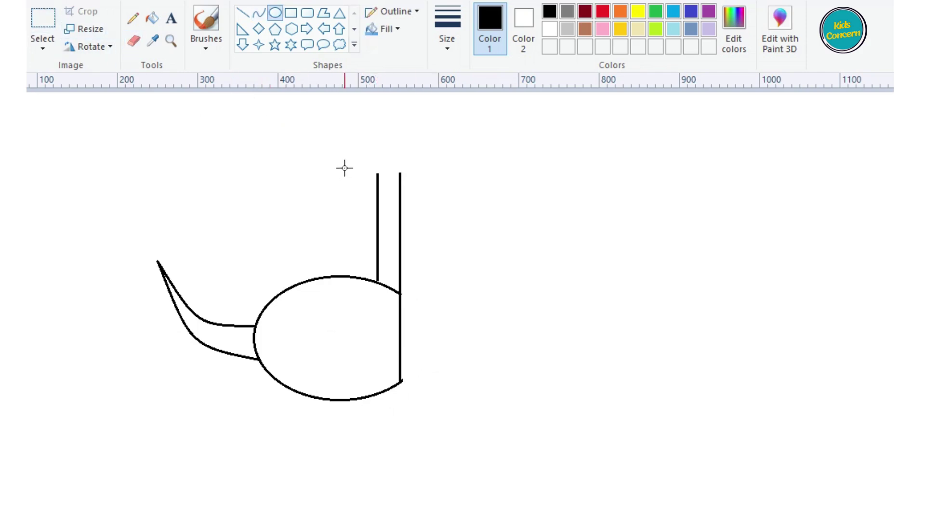
pyautogui.moveTo(366, 129); pyautogui.dragTo(445, 179)
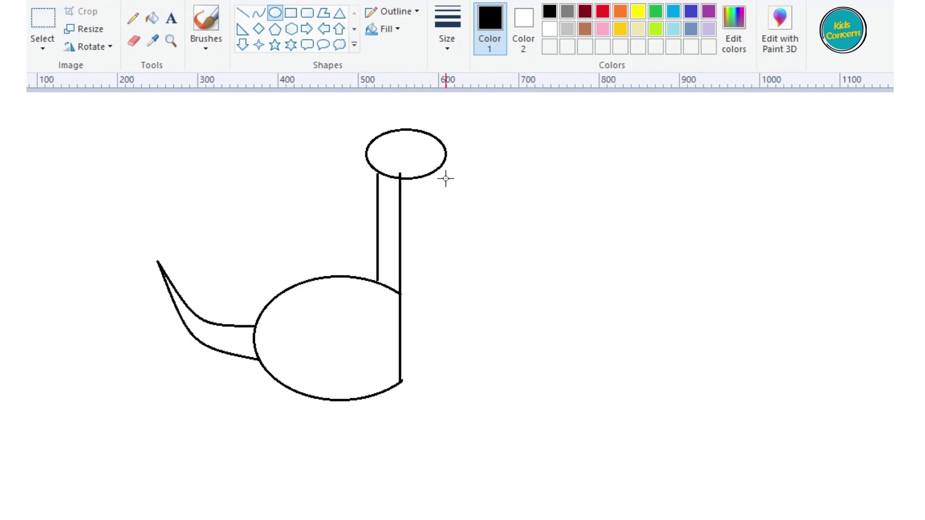
pyautogui.moveTo(446, 179); pyautogui.dragTo(443, 182)
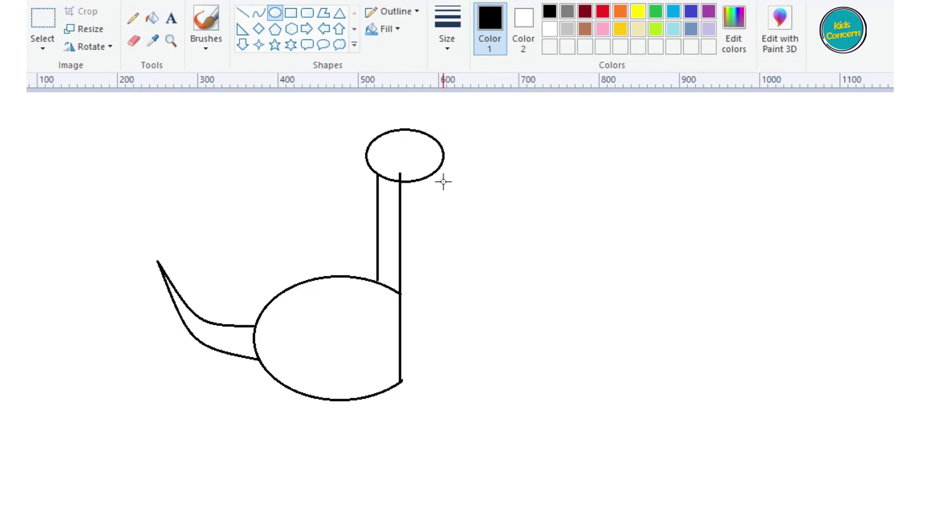
# - Draw two pairs of short legs from straight lines under the body, one pair at the rear and one at the front
pyautogui.moveTo(308, 395); pyautogui.dragTo(310, 429)
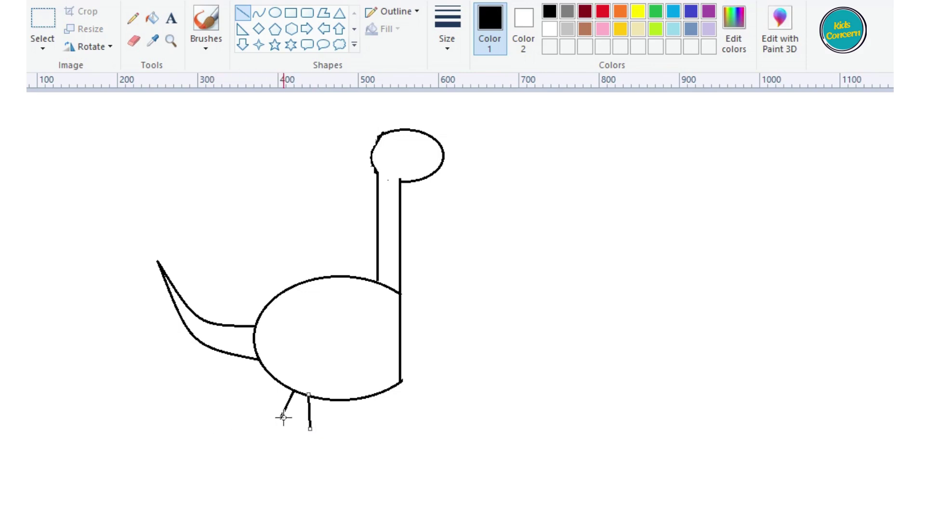
pyautogui.moveTo(281, 418); pyautogui.dragTo(291, 424)
pyautogui.moveTo(310, 429)
pyautogui.mouseDown()
pyautogui.moveTo(289, 426)
pyautogui.moveTo(299, 392)
pyautogui.mouseUp()
pyautogui.moveTo(390, 390); pyautogui.dragTo(402, 424)
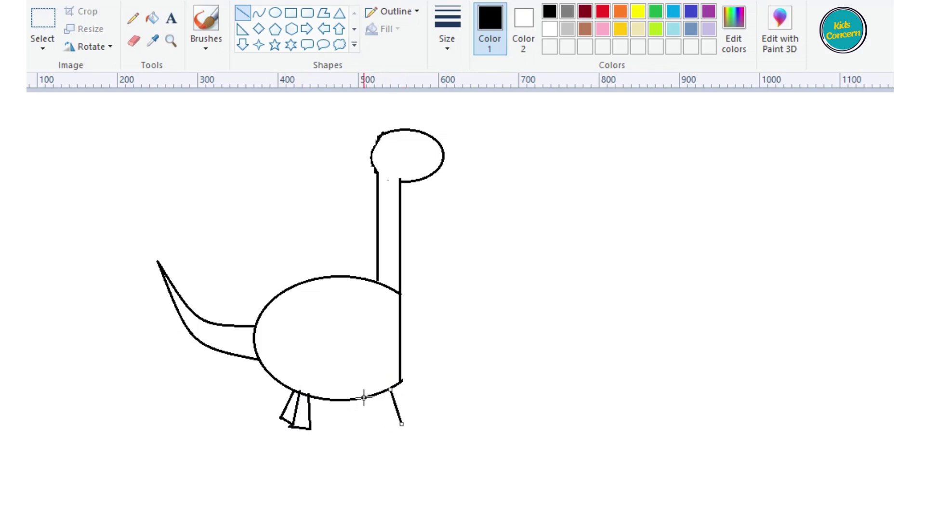
pyautogui.moveTo(363, 398); pyautogui.dragTo(369, 430)
pyautogui.moveTo(399, 420); pyautogui.dragTo(370, 433)
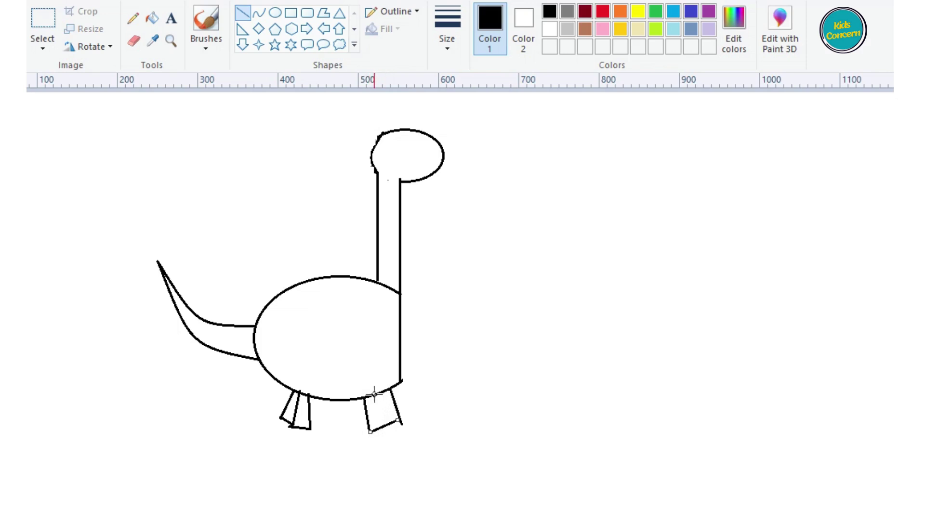
pyautogui.moveTo(378, 396); pyautogui.dragTo(384, 427)
# - Draw a curved smile with a short slanted cheek line and a round eye on the head
pyautogui.click(259, 12)
pyautogui.moveTo(443, 157)
pyautogui.mouseDown()
pyautogui.moveTo(411, 157)
pyautogui.moveTo(423, 164)
pyautogui.mouseUp()
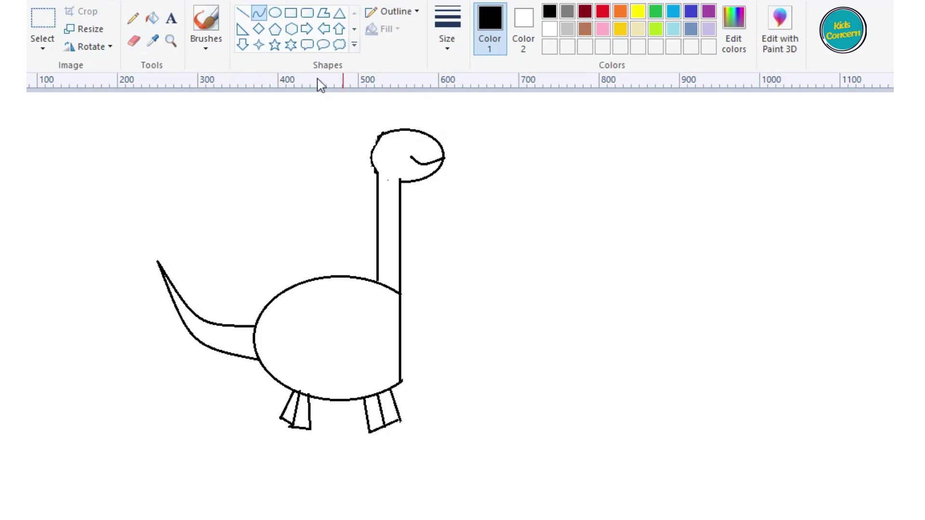
pyautogui.click(243, 13)
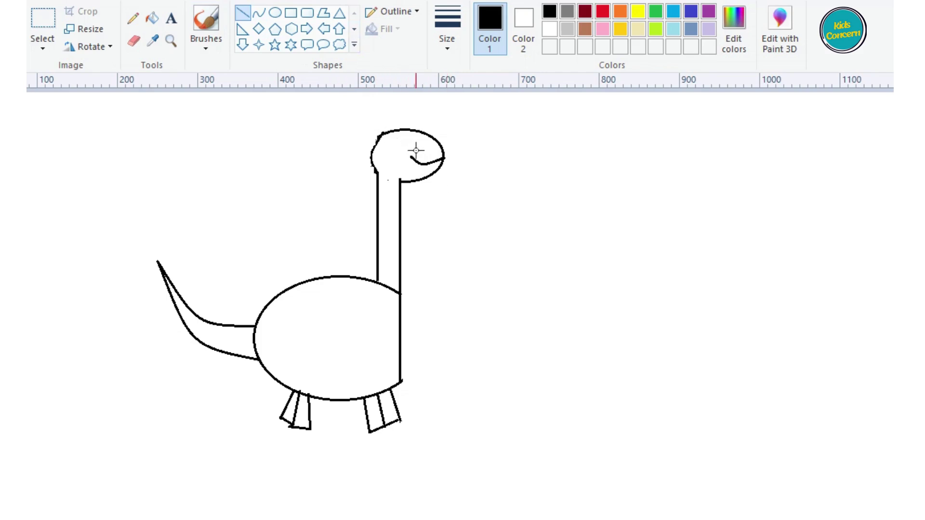
pyautogui.moveTo(417, 157); pyautogui.dragTo(407, 162)
pyautogui.click(275, 12)
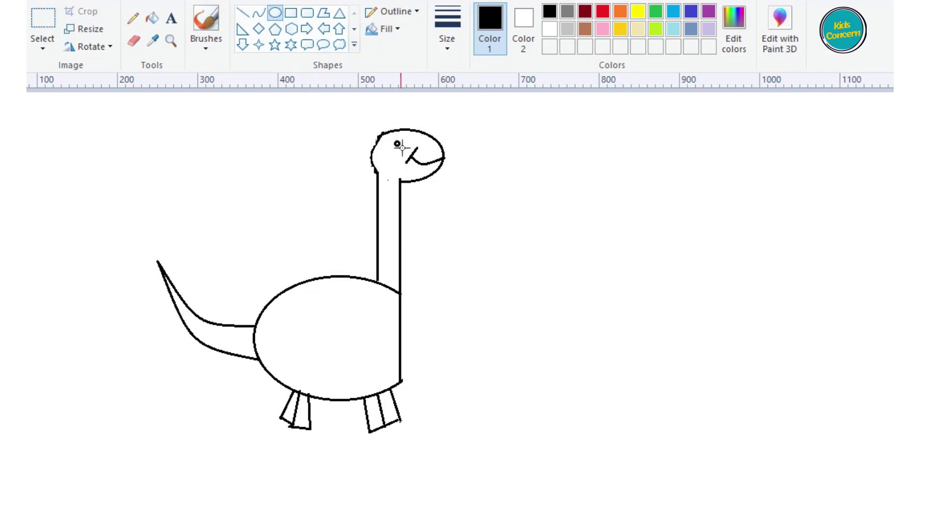
pyautogui.moveTo(394, 141); pyautogui.dragTo(405, 151)
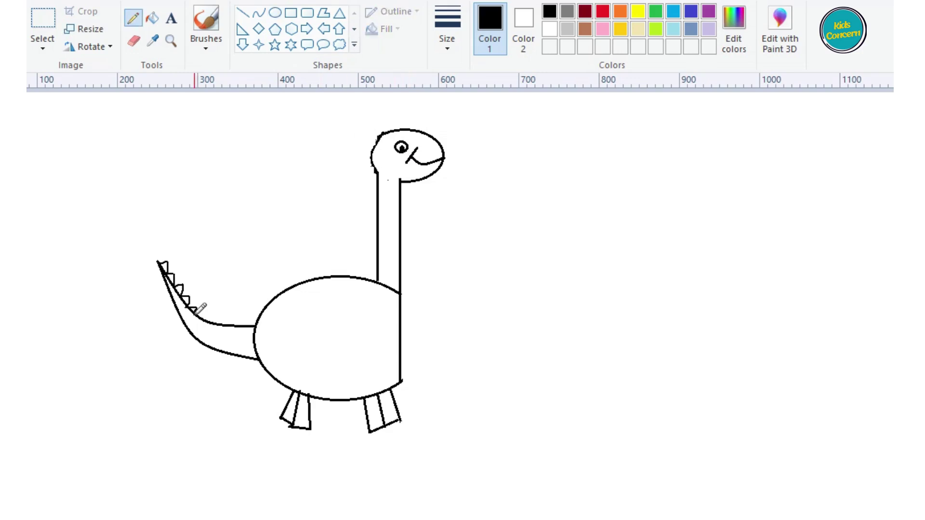
# - Draw small freehand spikes along the upper edge of the tail, undoing the misdrawn strokes
pyautogui.moveTo(198, 315); pyautogui.dragTo(210, 316)
pyautogui.hotkey('ctrl', 'z')
pyautogui.hotkey('ctrl', 'z')
pyautogui.hotkey('ctrl', 'z')
pyautogui.hotkey('ctrl', 'z')
pyautogui.moveTo(187, 306); pyautogui.dragTo(213, 308)
pyautogui.hotkey('ctrl', 'z')
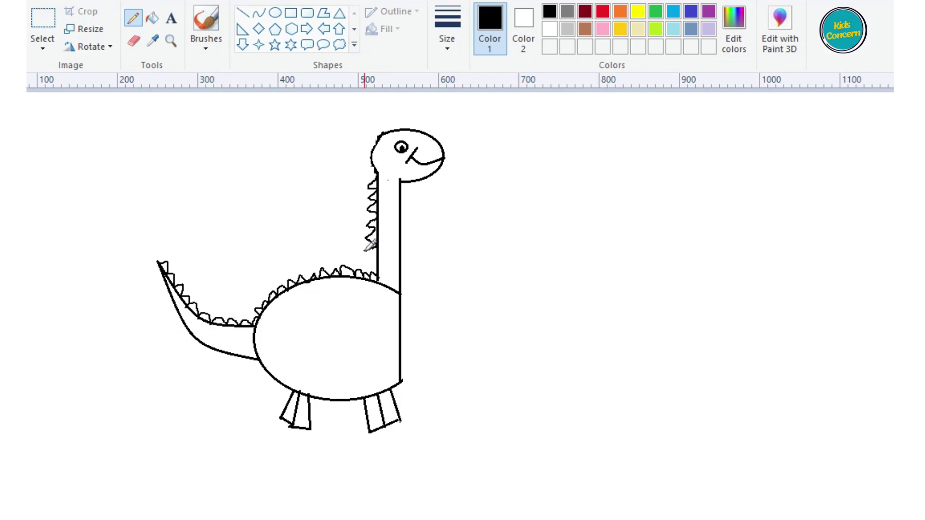
# - Draw freehand spikes down the back of the neck and around the back of the head
pyautogui.moveTo(370, 243); pyautogui.dragTo(384, 252)
pyautogui.moveTo(369, 172)
pyautogui.mouseDown()
pyautogui.moveTo(363, 156)
pyautogui.moveTo(374, 152)
pyautogui.moveTo(366, 142)
pyautogui.moveTo(377, 147)
pyautogui.moveTo(386, 129)
pyautogui.mouseUp()
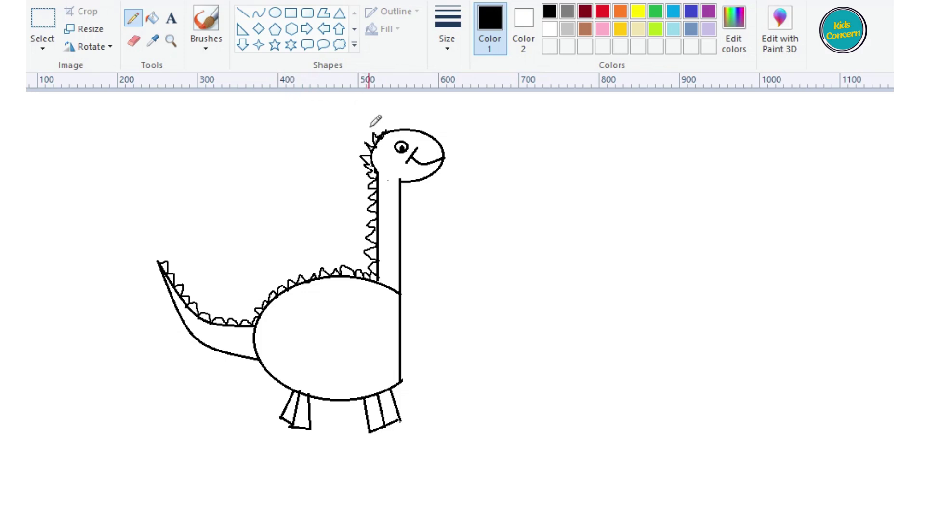
pyautogui.moveTo(379, 137)
pyautogui.mouseDown()
pyautogui.moveTo(379, 125)
pyautogui.moveTo(384, 135)
pyautogui.mouseUp()
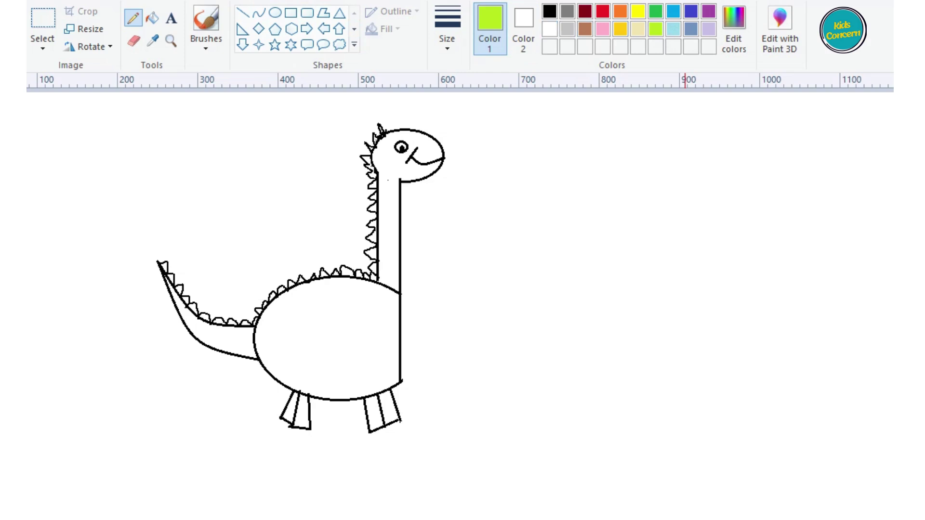
# - Fill the dinosaur's body with lime and its tail with green
pyautogui.click(147, 20)
pyautogui.click(332, 356)
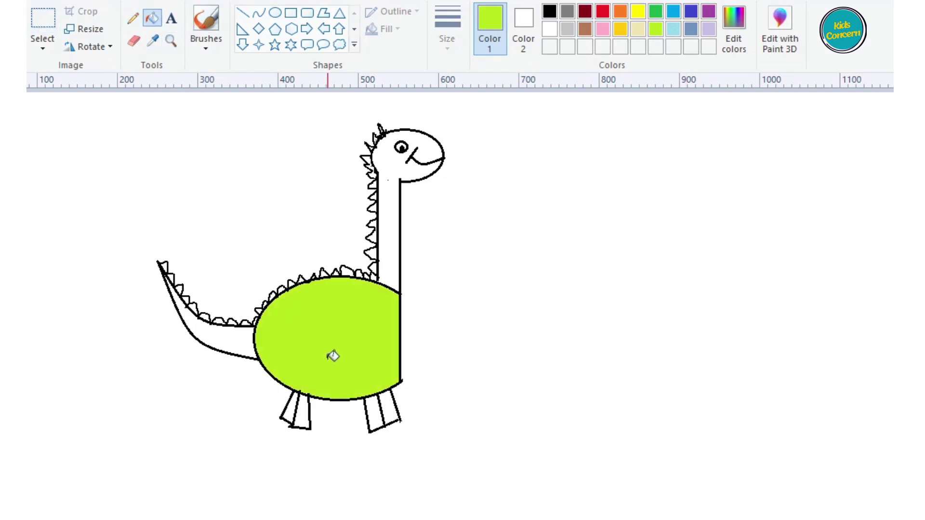
pyautogui.click(656, 10)
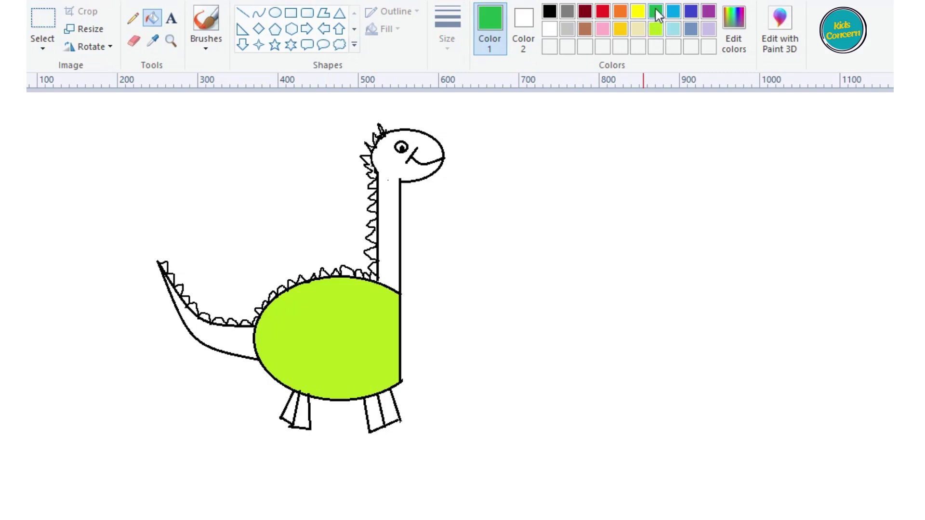
pyautogui.click(221, 333)
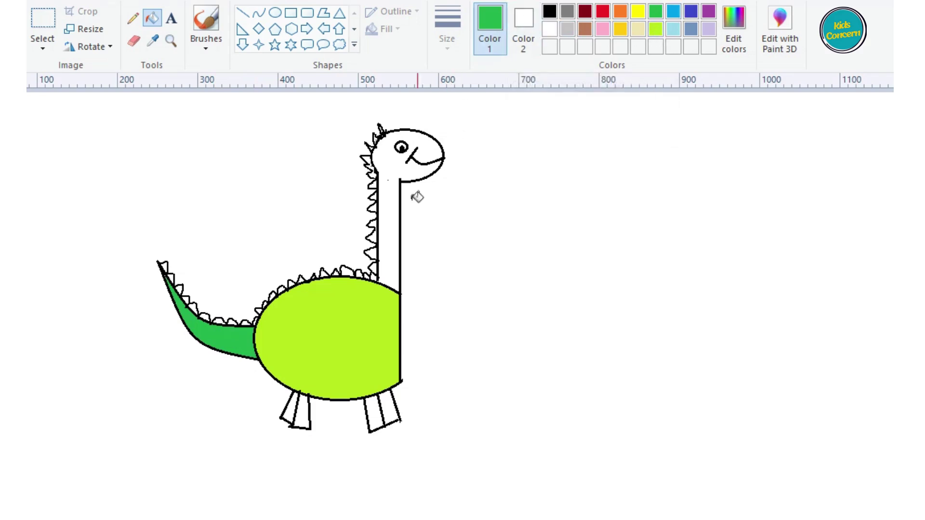
# - Fill all four legs under the body with green
pyautogui.click(303, 412)
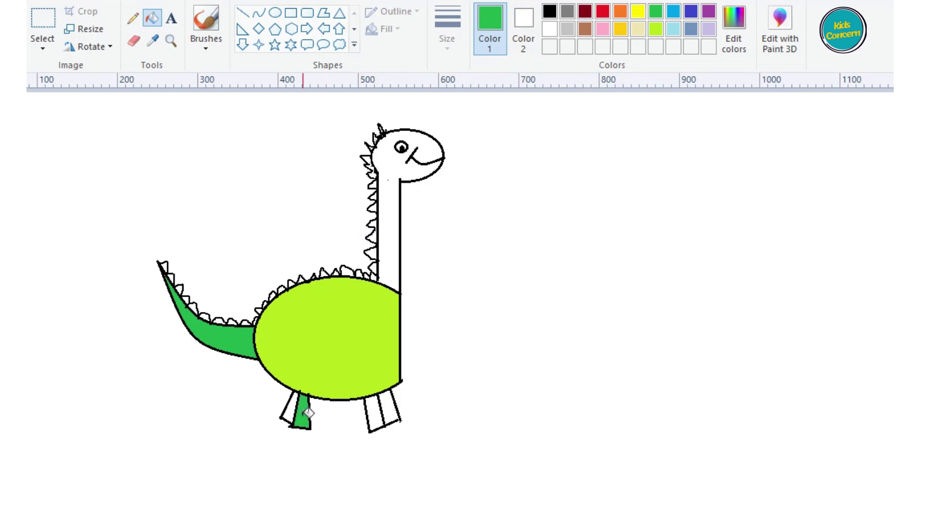
pyautogui.click(293, 413)
pyautogui.click(372, 418)
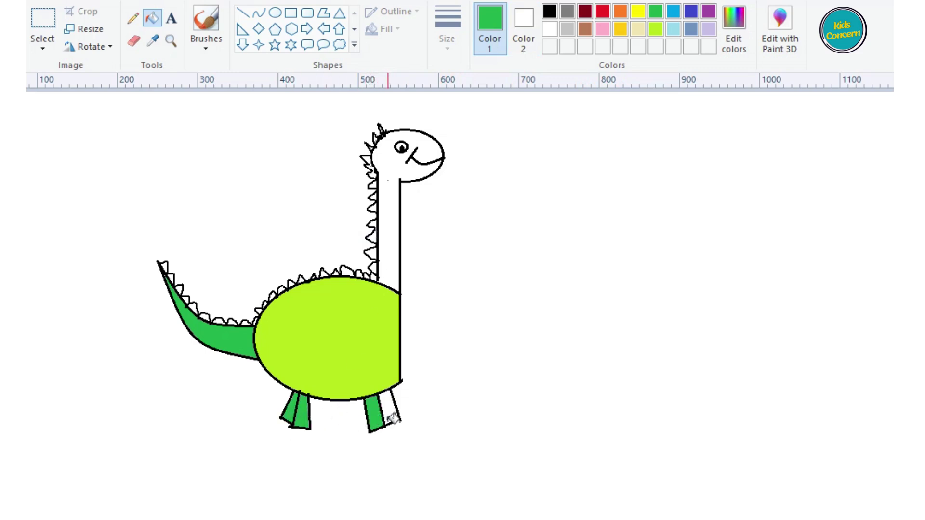
pyautogui.click(389, 415)
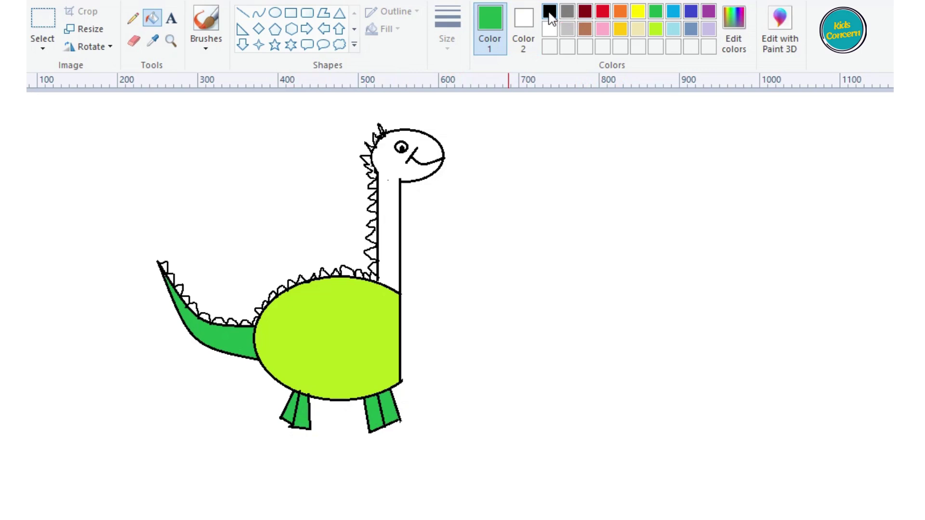
# - Fill the dinosaur's neck and head with lime, and draw small black freehand claws along its feet
pyautogui.click(656, 29)
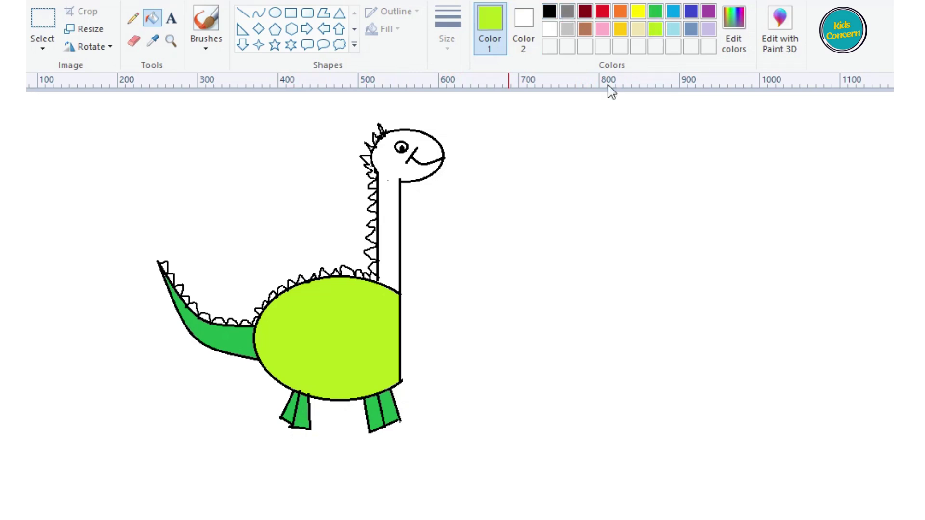
pyautogui.click(386, 254)
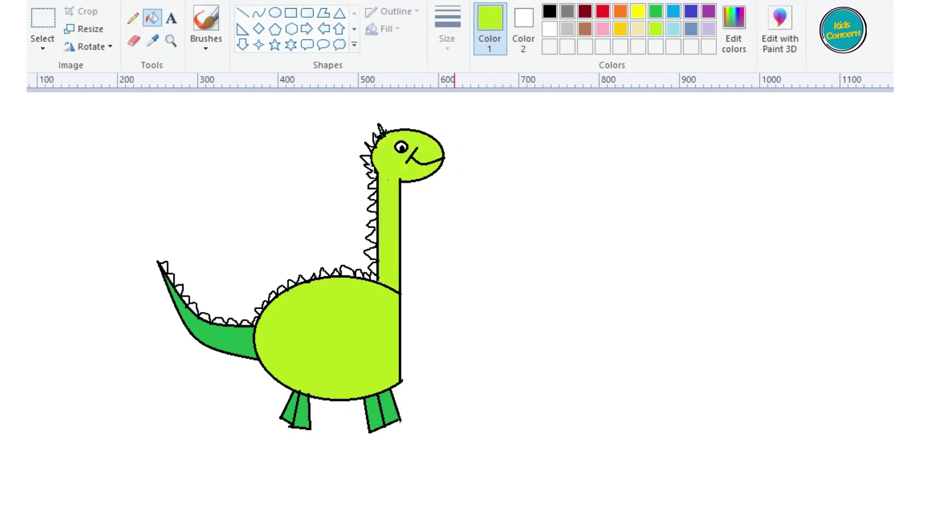
pyautogui.click(549, 12)
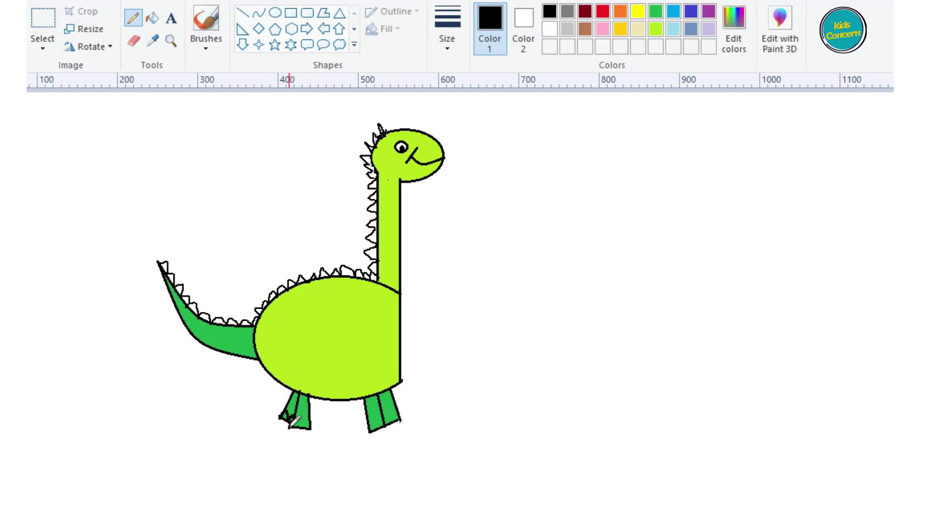
pyautogui.moveTo(289, 426)
pyautogui.mouseDown()
pyautogui.moveTo(307, 418)
pyautogui.moveTo(312, 427)
pyautogui.mouseUp()
pyautogui.moveTo(376, 428); pyautogui.dragTo(391, 418)
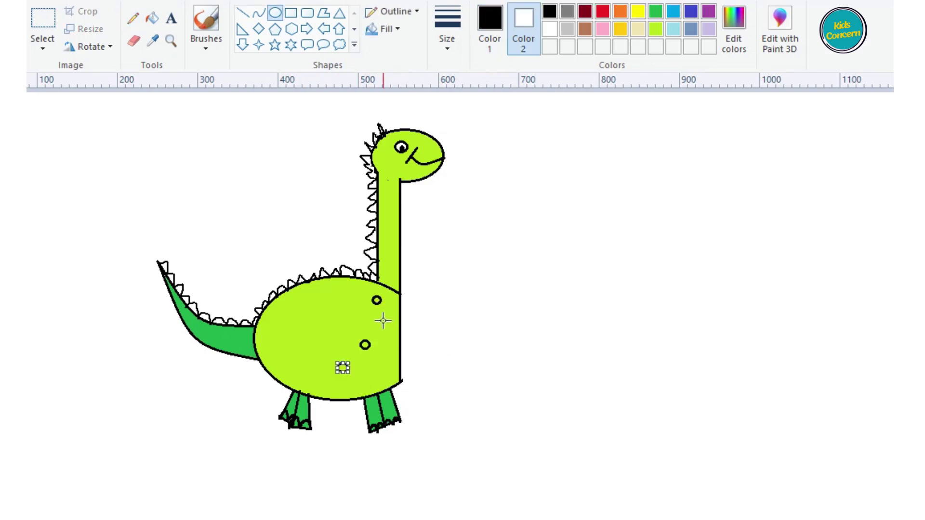
# - Draw small black-outlined oval spots on the front of the dinosaur's body and fill them with white
pyautogui.moveTo(384, 321); pyautogui.dragTo(389, 332)
pyautogui.moveTo(372, 366); pyautogui.dragTo(378, 374)
pyautogui.click(158, 20)
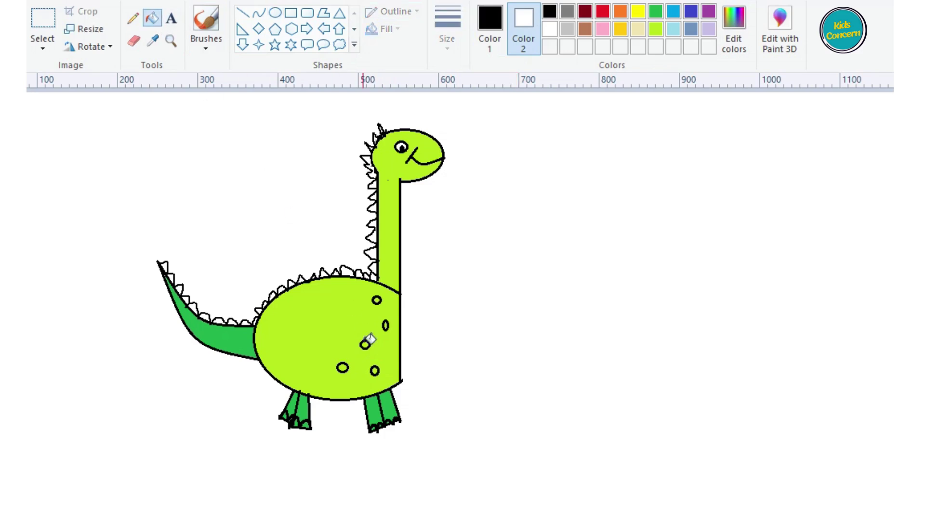
pyautogui.click(377, 300)
pyautogui.hotkey('ctrl', 'z')
pyautogui.click(488, 30)
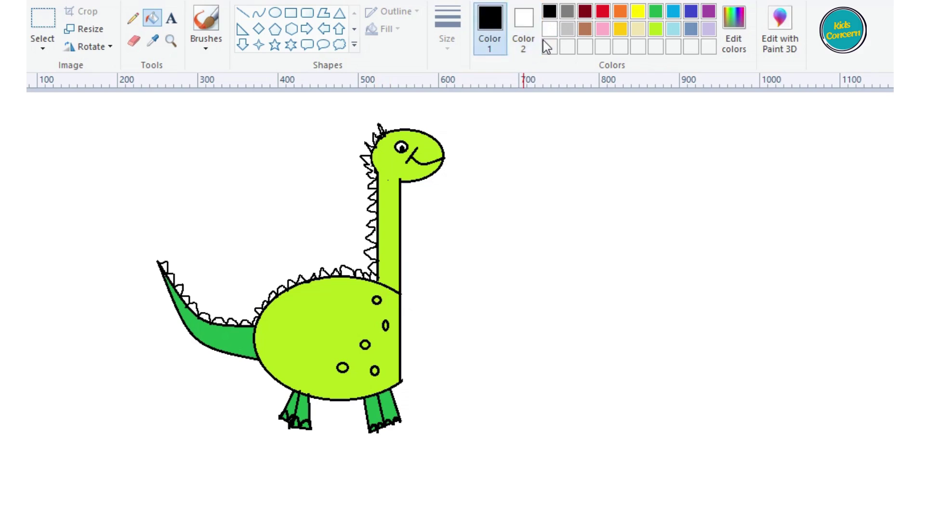
pyautogui.click(547, 29)
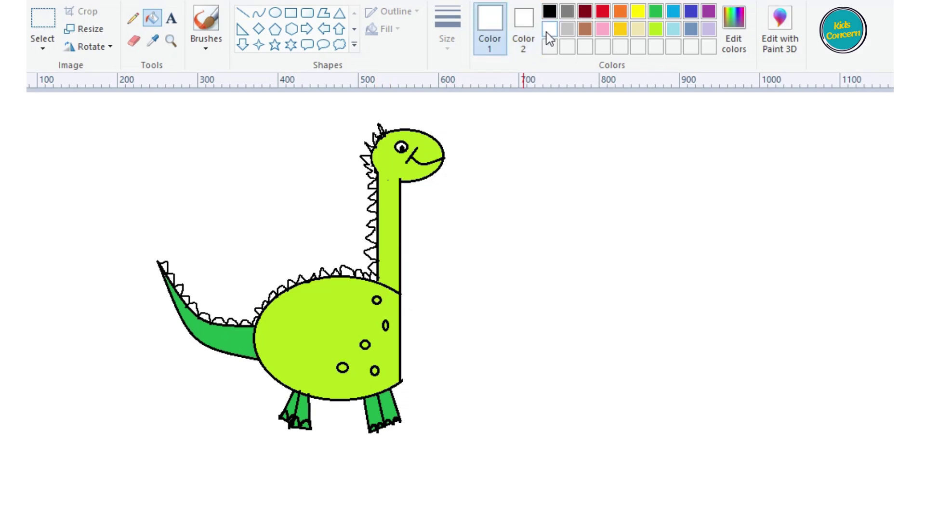
pyautogui.click(365, 345)
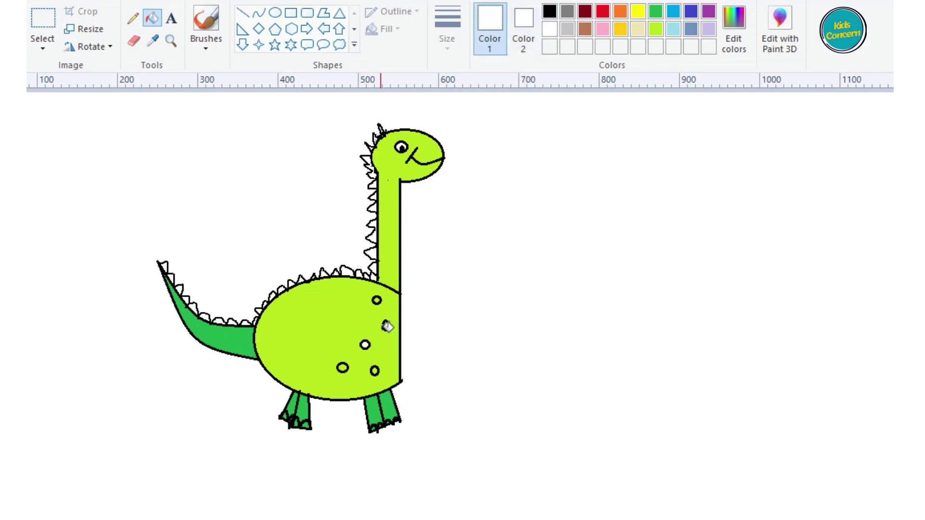
pyautogui.click(377, 300)
pyautogui.click(343, 368)
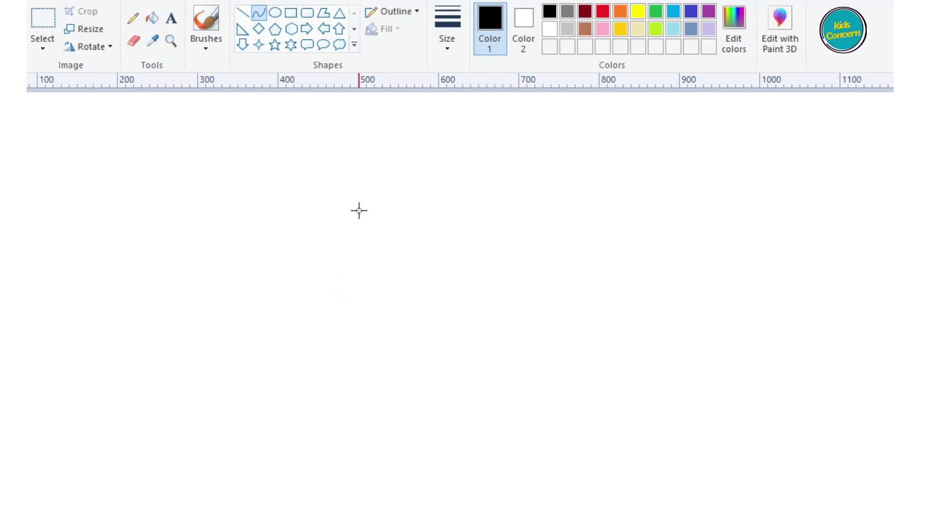
# - On the blank canvas, draw a fish's notched rear body edge and the curved outline of its tail in black
pyautogui.moveTo(363, 176); pyautogui.dragTo(362, 223)
pyautogui.moveTo(345, 198); pyautogui.dragTo(393, 201)
pyautogui.moveTo(363, 222); pyautogui.dragTo(389, 249)
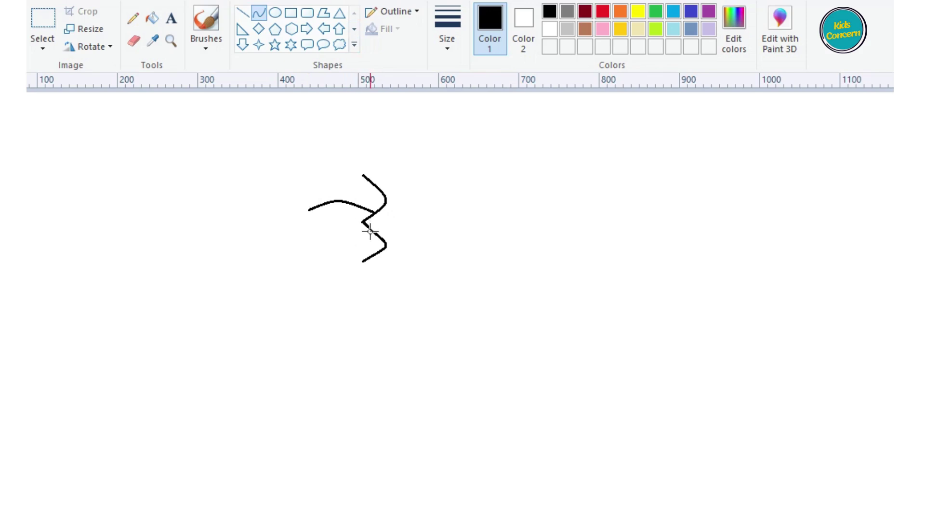
pyautogui.moveTo(373, 233); pyautogui.dragTo(309, 227)
pyautogui.moveTo(337, 228); pyautogui.dragTo(326, 241)
# - Draw the fish's back and belly as outward curves running forward from the notched edge's upper and lower tips
pyautogui.moveTo(364, 175); pyautogui.dragTo(500, 194)
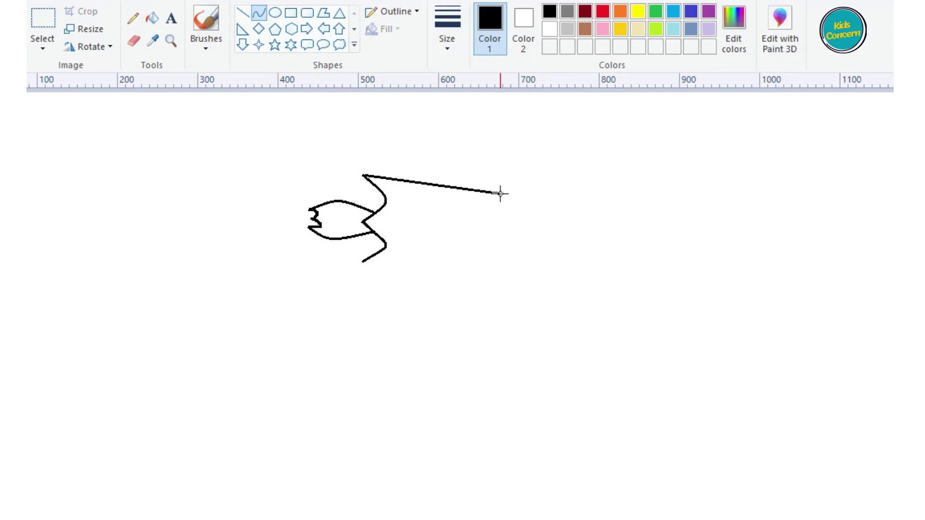
pyautogui.moveTo(500, 194); pyautogui.dragTo(418, 169)
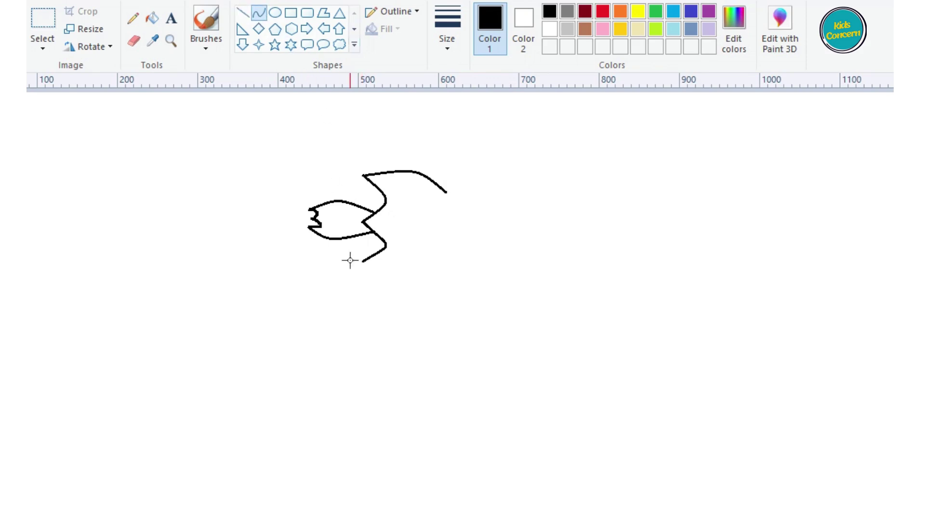
pyautogui.moveTo(362, 262)
pyautogui.mouseDown()
pyautogui.moveTo(434, 274)
pyautogui.moveTo(443, 251)
pyautogui.moveTo(414, 271)
pyautogui.mouseUp()
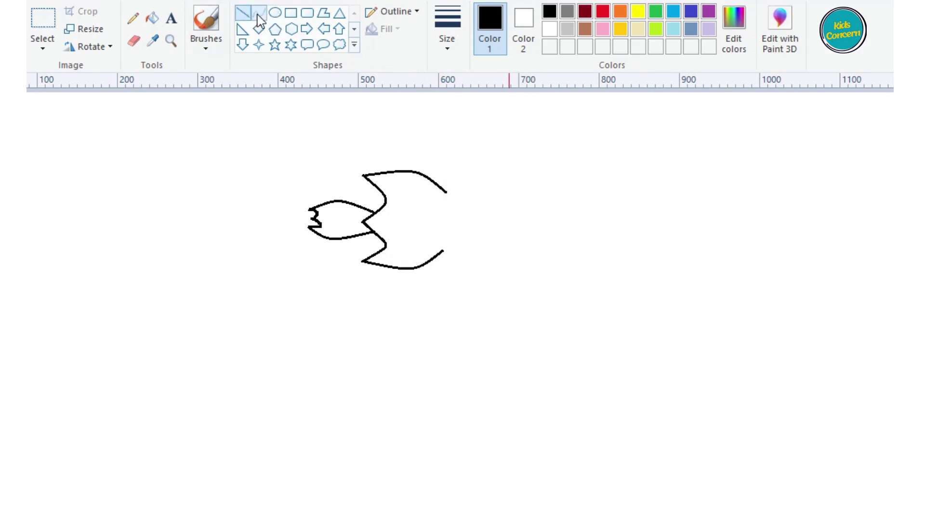
pyautogui.moveTo(449, 170); pyautogui.dragTo(442, 268)
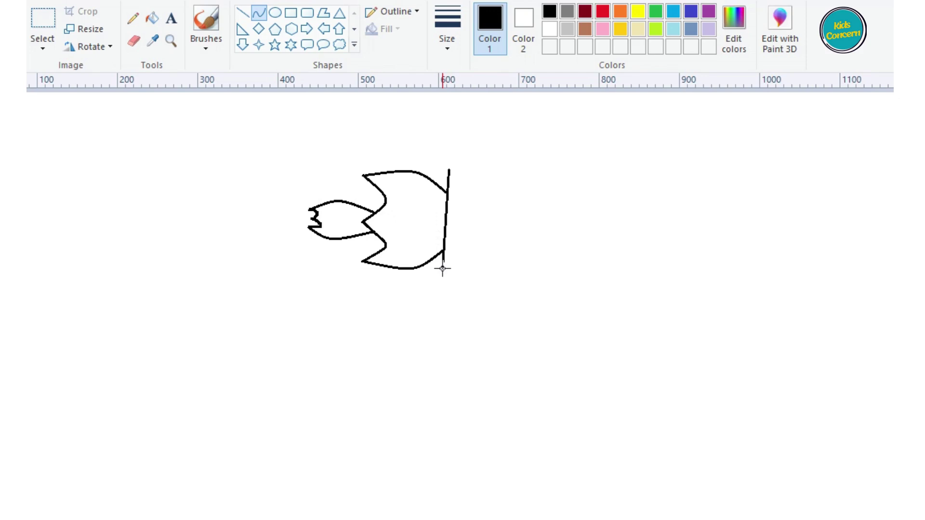
pyautogui.moveTo(434, 227); pyautogui.dragTo(413, 224)
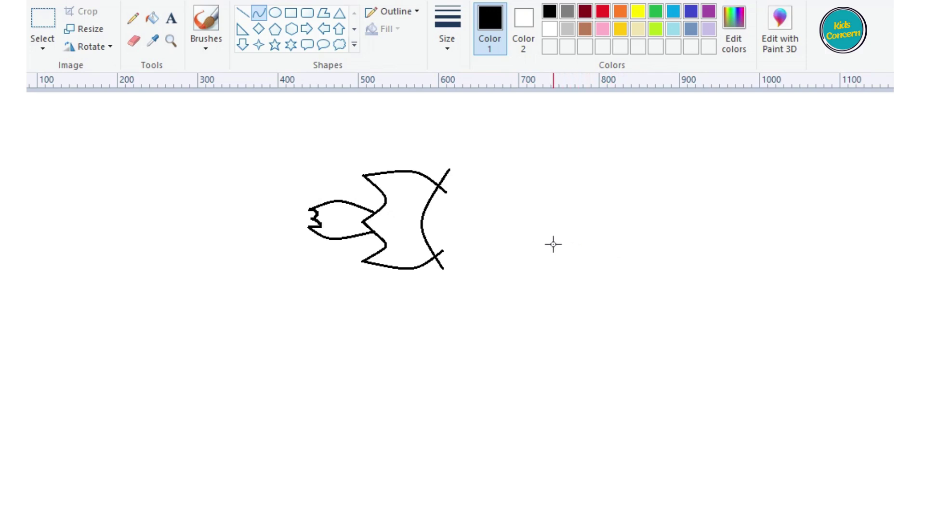
pyautogui.hotkey('ctrl', 'z')
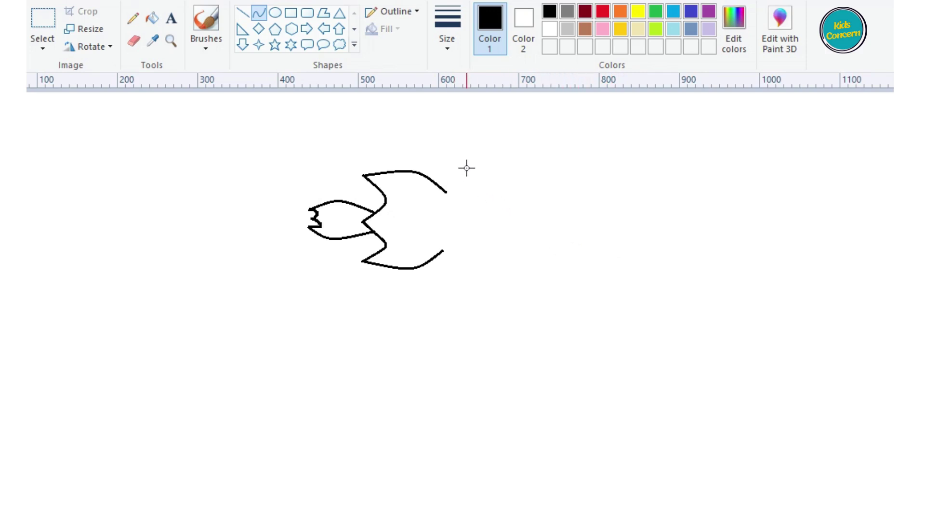
# - Draw a curved gill line closing the front of the fish's body, with a small jagged fin behind it
pyautogui.moveTo(476, 167); pyautogui.dragTo(414, 225)
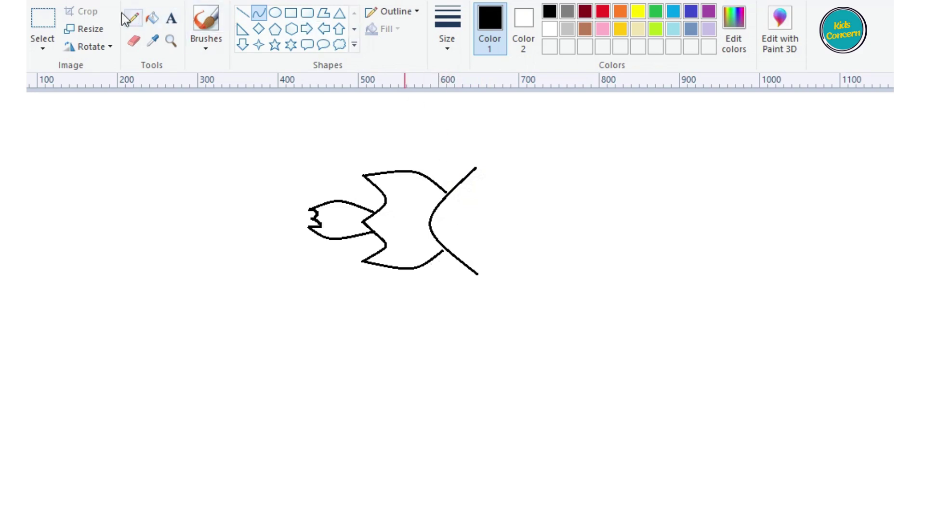
pyautogui.click(133, 18)
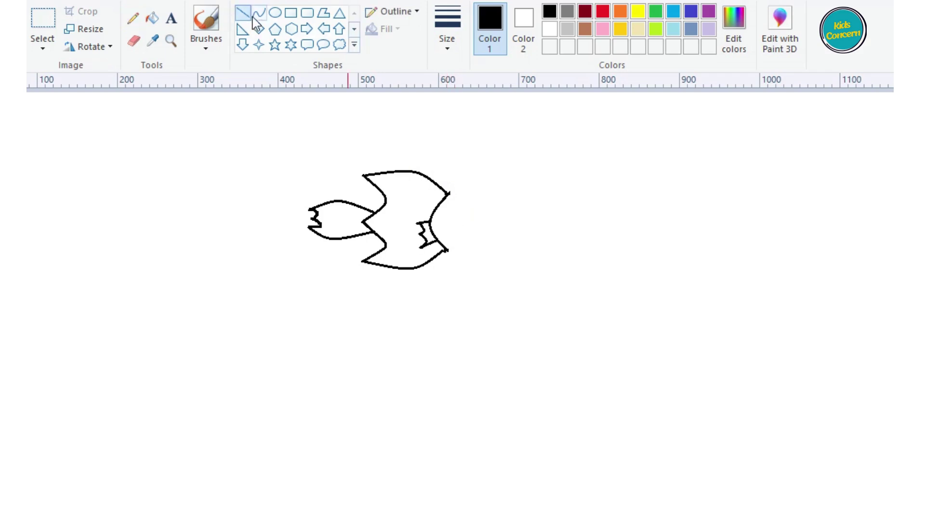
# - Draw the upper and lower curves of the fish's head from the gill line and erase their front ends
pyautogui.click(259, 13)
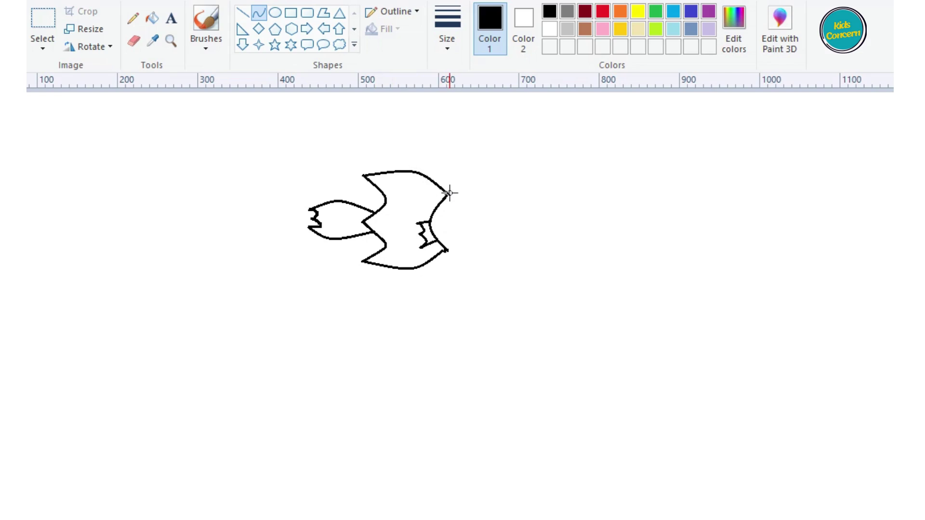
pyautogui.moveTo(450, 193); pyautogui.dragTo(483, 210)
pyautogui.moveTo(460, 211); pyautogui.dragTo(473, 188)
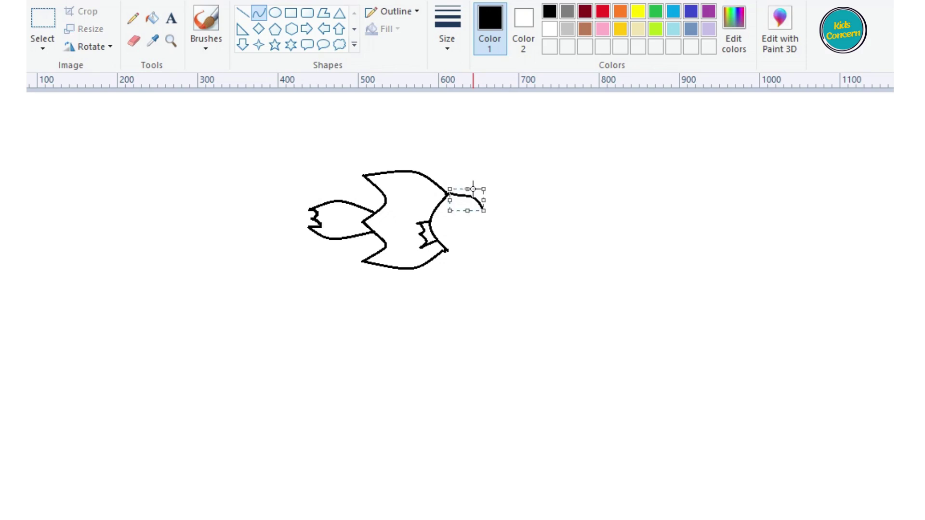
pyautogui.click(463, 243)
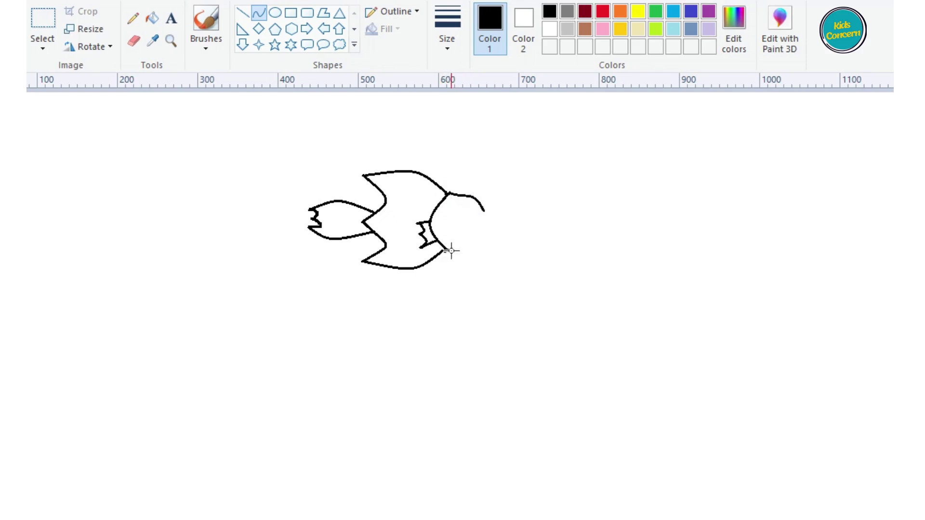
pyautogui.moveTo(466, 244)
pyautogui.mouseDown()
pyautogui.moveTo(482, 226)
pyautogui.moveTo(471, 241)
pyautogui.moveTo(480, 244)
pyautogui.mouseUp()
pyautogui.press('e')
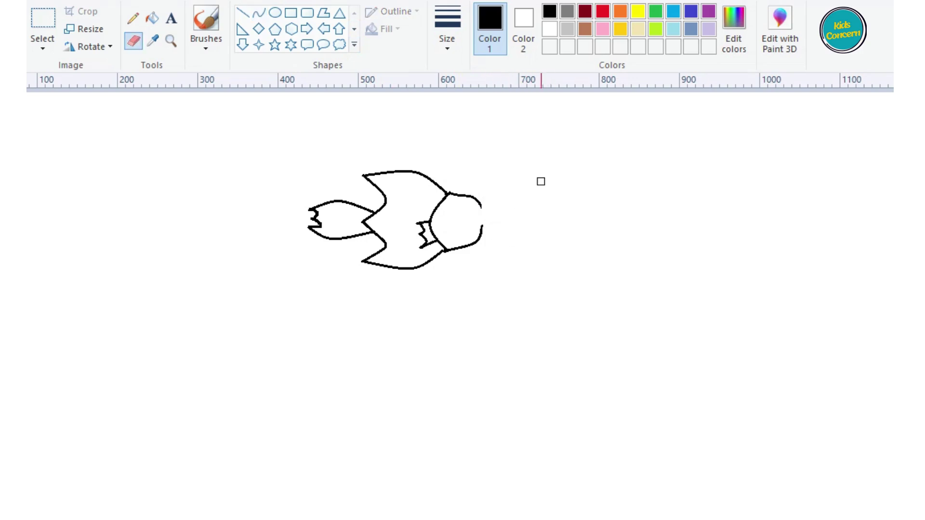
pyautogui.click(243, 13)
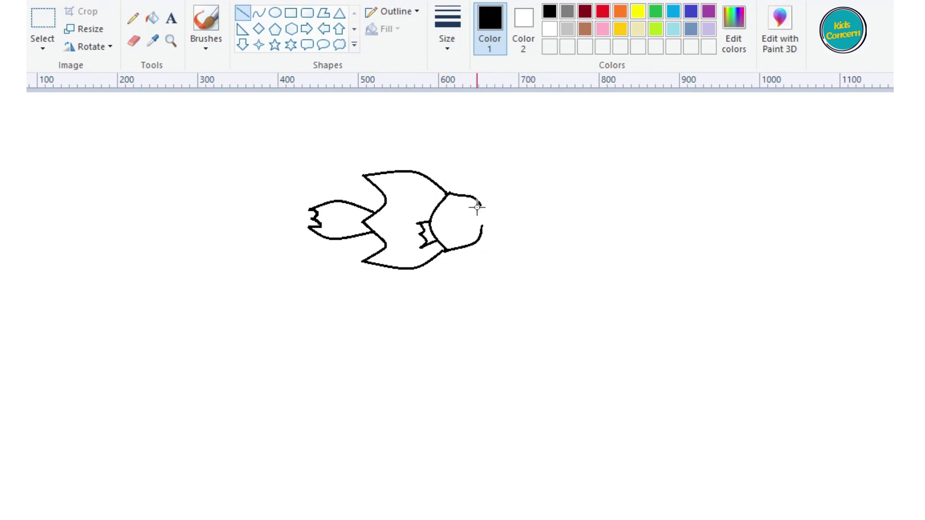
pyautogui.moveTo(479, 205); pyautogui.dragTo(485, 215)
pyautogui.moveTo(484, 220); pyautogui.dragTo(481, 241)
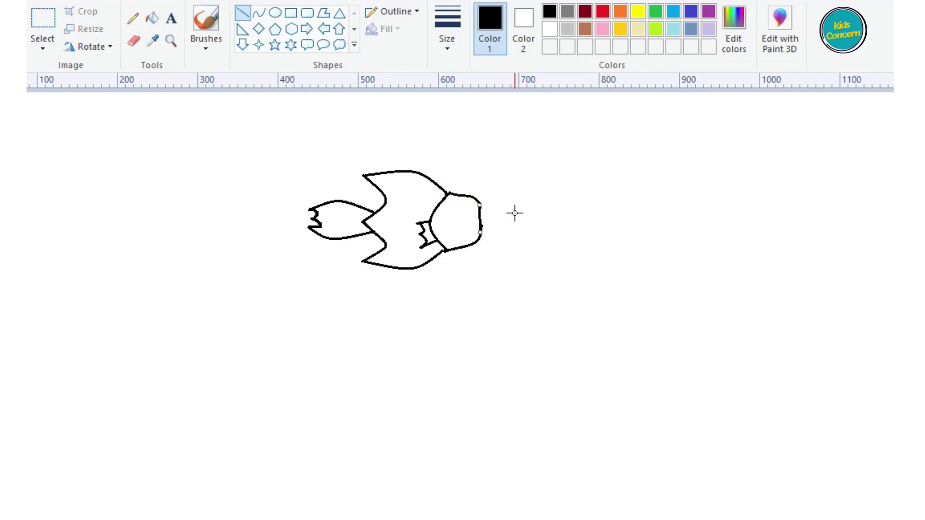
pyautogui.hotkey('ctrl', 'z')
# - Close the head with a curved, pointed snout and add an oval eye with a small pupil
pyautogui.click(259, 12)
pyautogui.moveTo(466, 196)
pyautogui.mouseDown()
pyautogui.moveTo(476, 235)
pyautogui.moveTo(467, 247)
pyautogui.moveTo(476, 219)
pyautogui.moveTo(493, 222)
pyautogui.mouseUp()
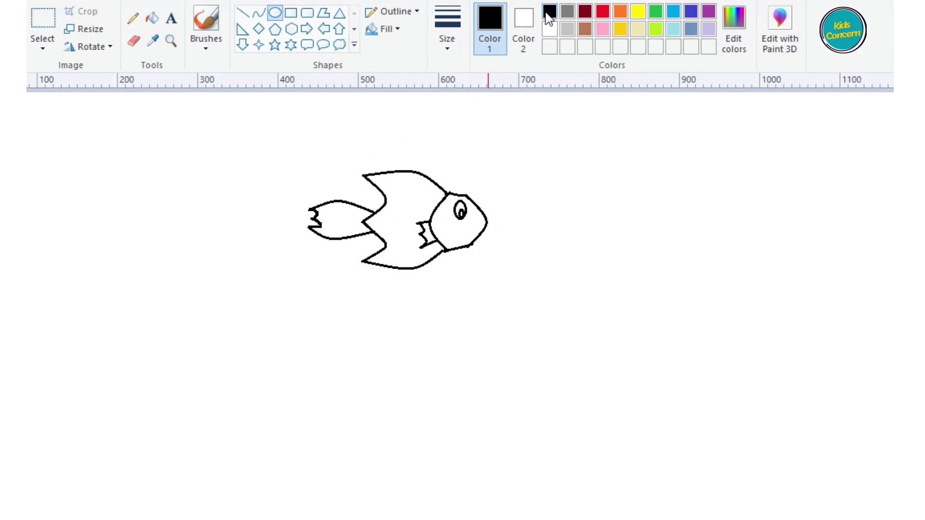
# - Draw a curved smiling mouth in black, running back from the tip of the fish's snout
pyautogui.click(258, 13)
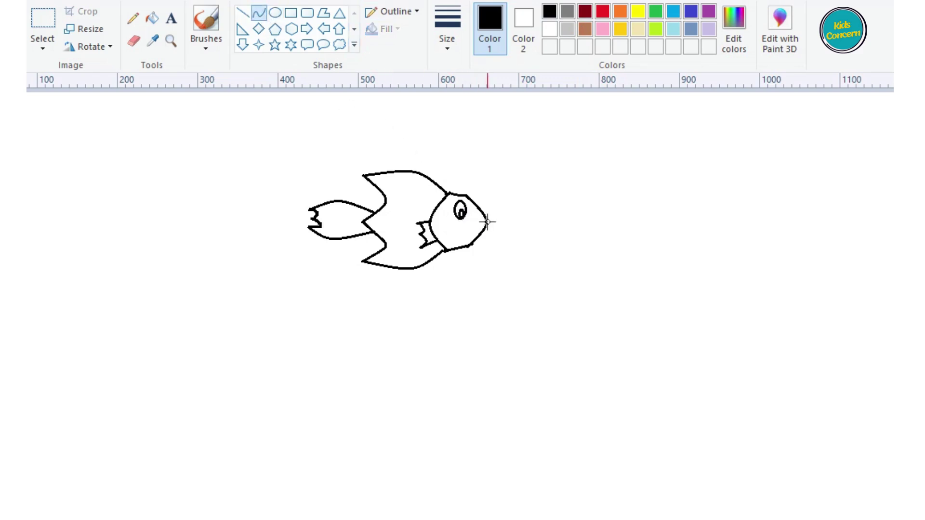
pyautogui.moveTo(488, 221); pyautogui.dragTo(467, 231)
pyautogui.click(638, 12)
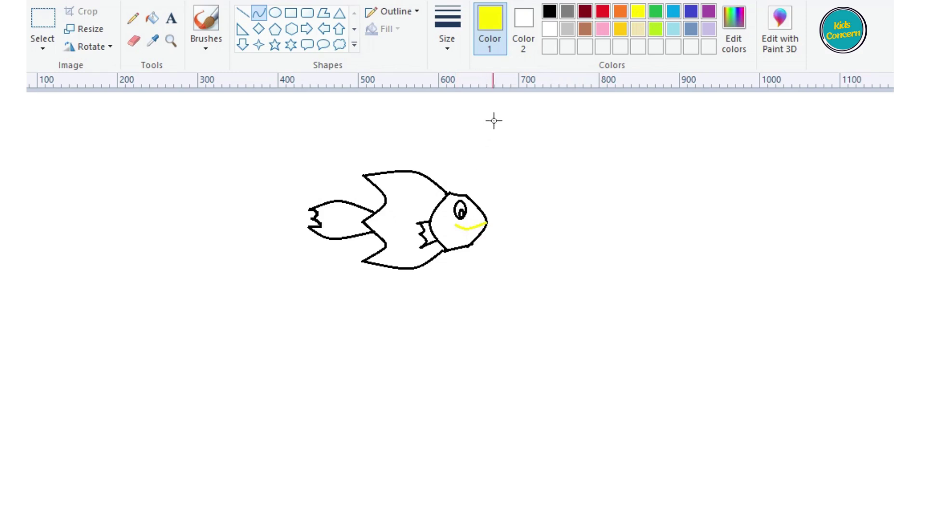
pyautogui.click(549, 12)
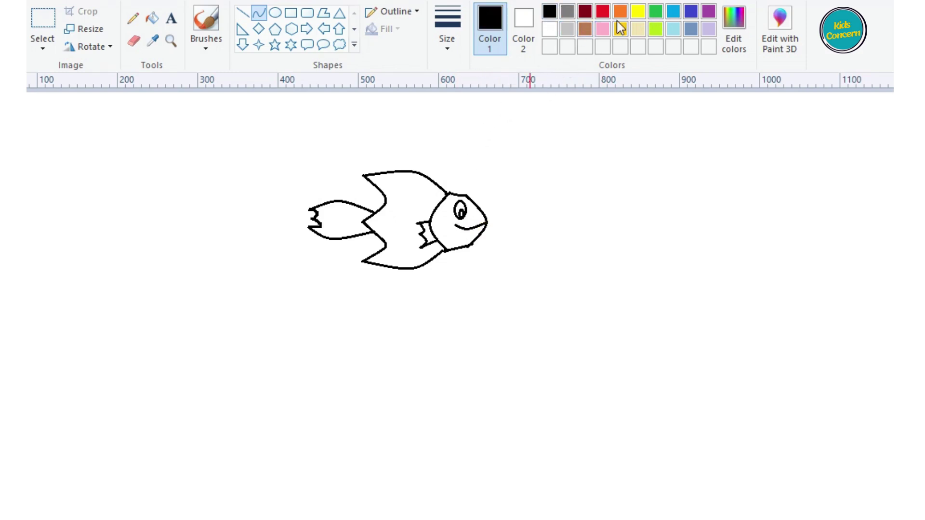
# - Fill the fish's head with yellow and its body with orange
pyautogui.click(152, 19)
pyautogui.click(637, 11)
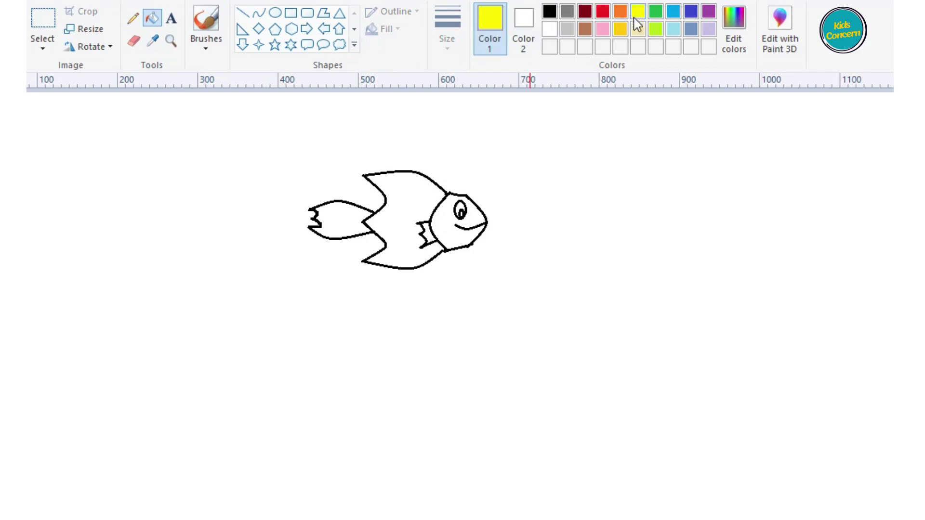
pyautogui.click(468, 235)
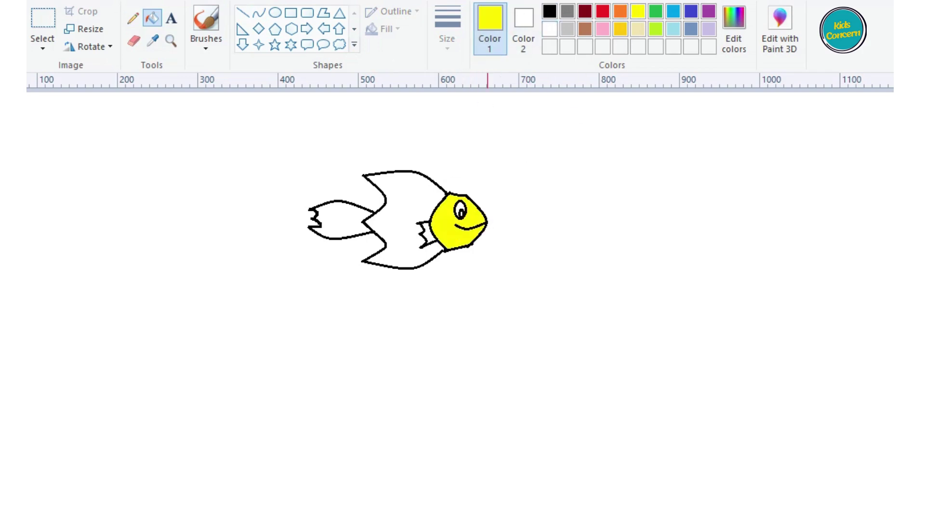
pyautogui.click(620, 12)
pyautogui.click(422, 185)
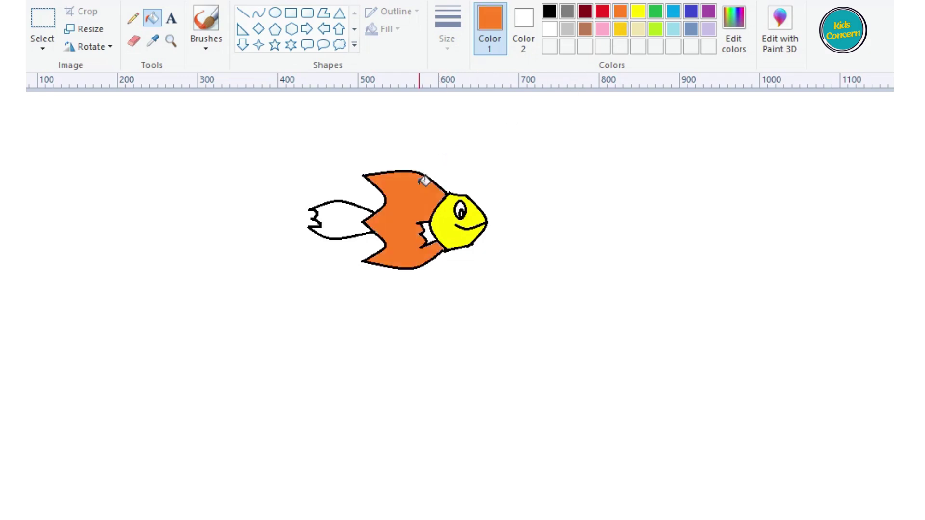
# - Fill the fish's tail and small side fin with lime
pyautogui.click(655, 11)
pyautogui.click(357, 214)
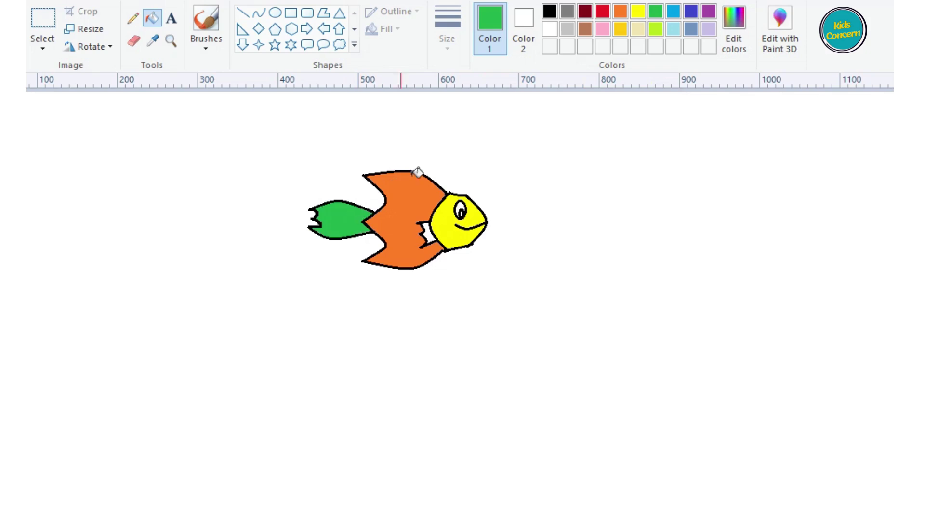
pyautogui.click(657, 29)
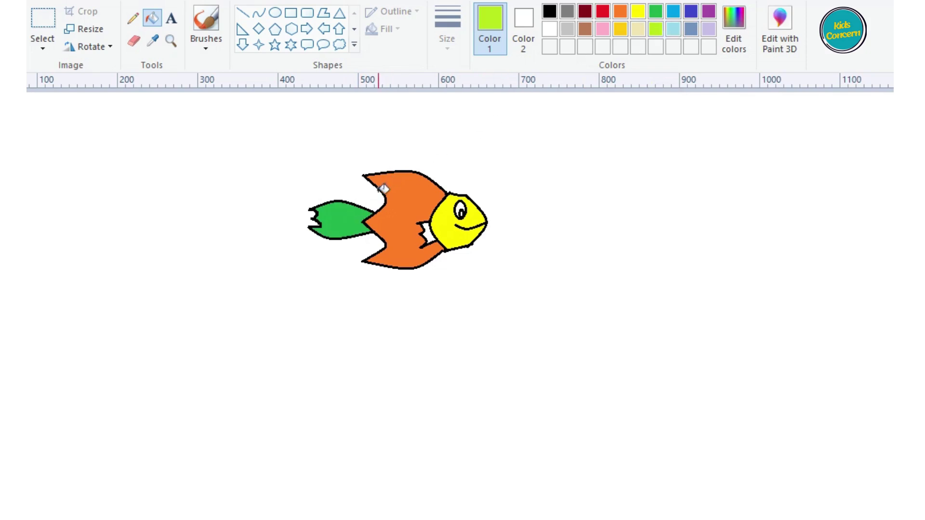
pyautogui.click(353, 224)
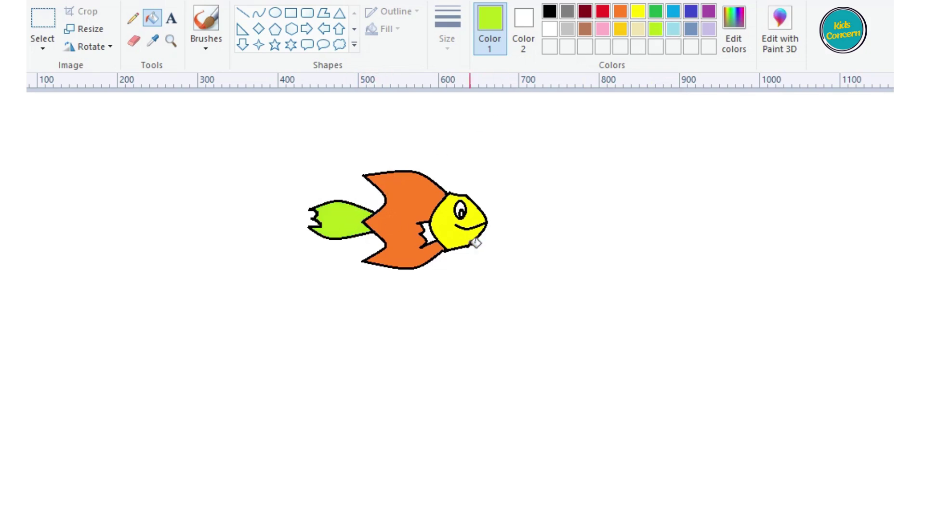
pyautogui.click(431, 235)
# - Draw seven small unfilled oval bubbles in indigo, scattered in front of and above the fish's mouth
pyautogui.click(690, 14)
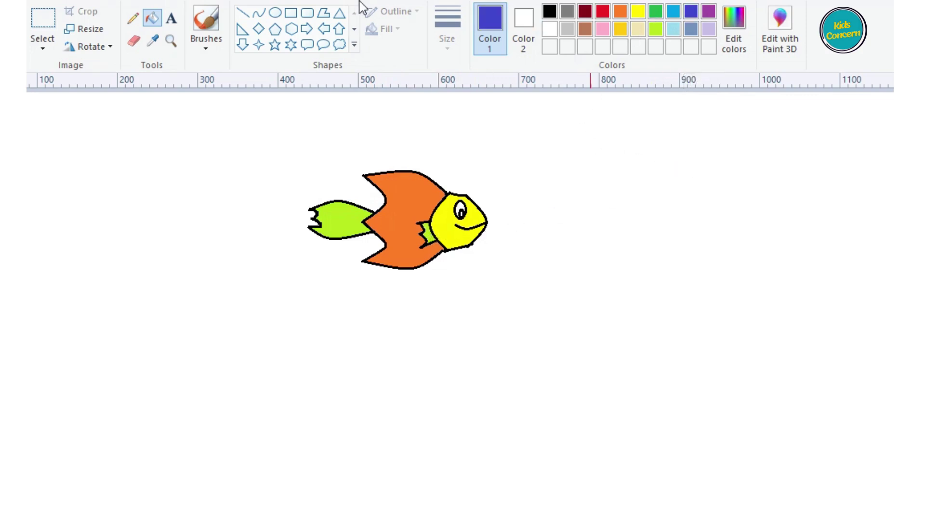
pyautogui.click(275, 13)
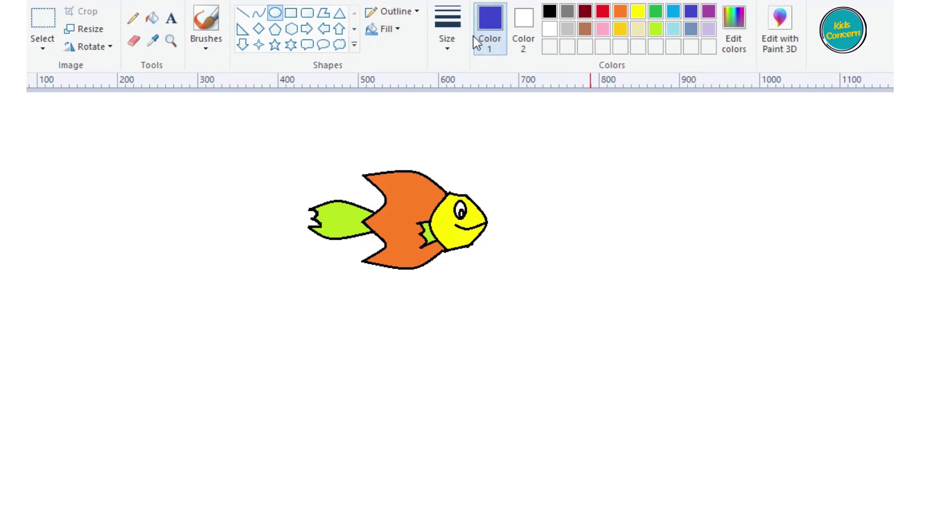
pyautogui.click(451, 51)
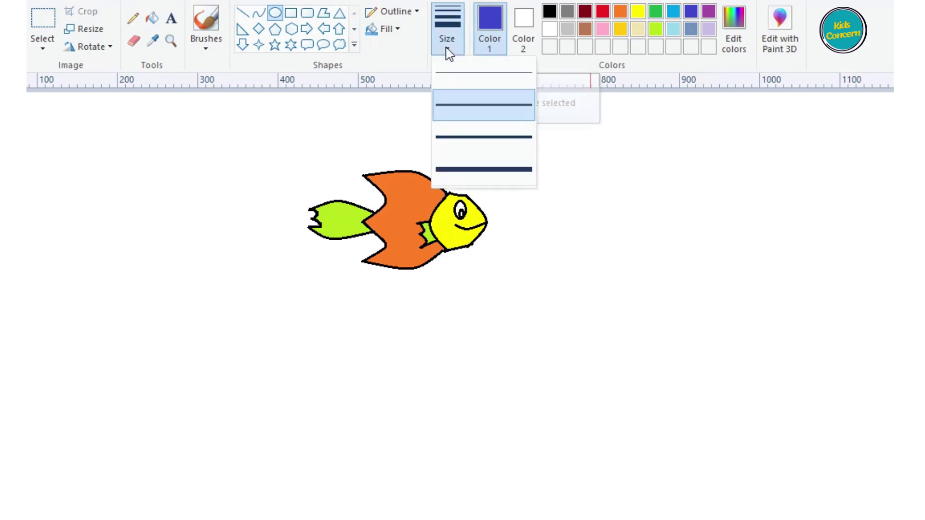
pyautogui.click(394, 31)
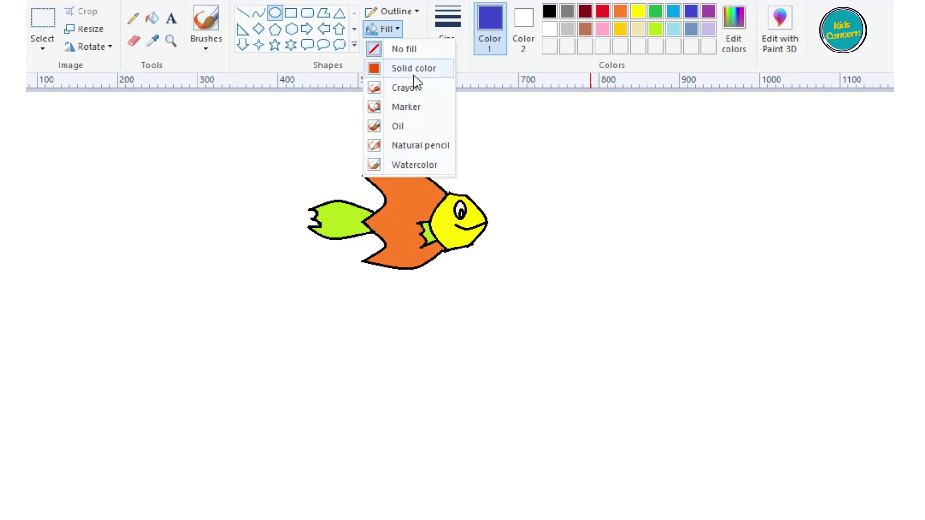
pyautogui.click(416, 50)
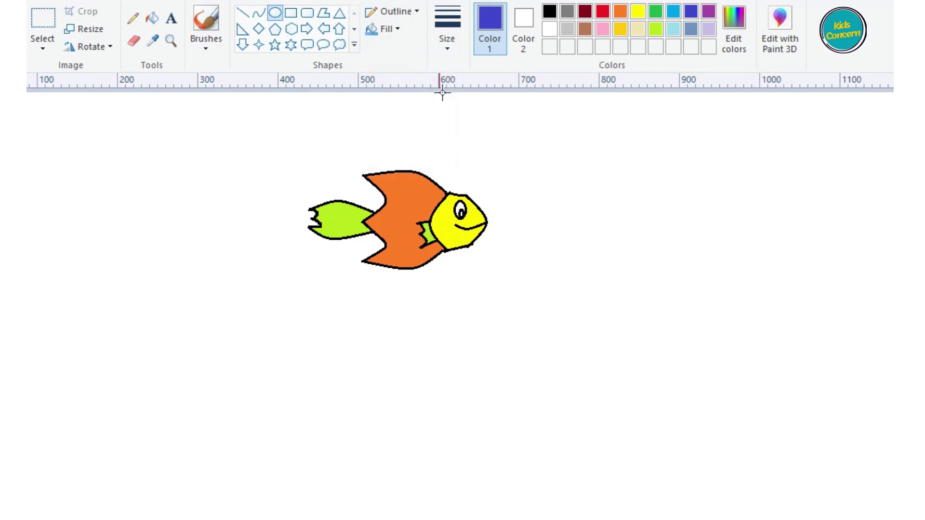
pyautogui.moveTo(478, 126); pyautogui.dragTo(496, 220)
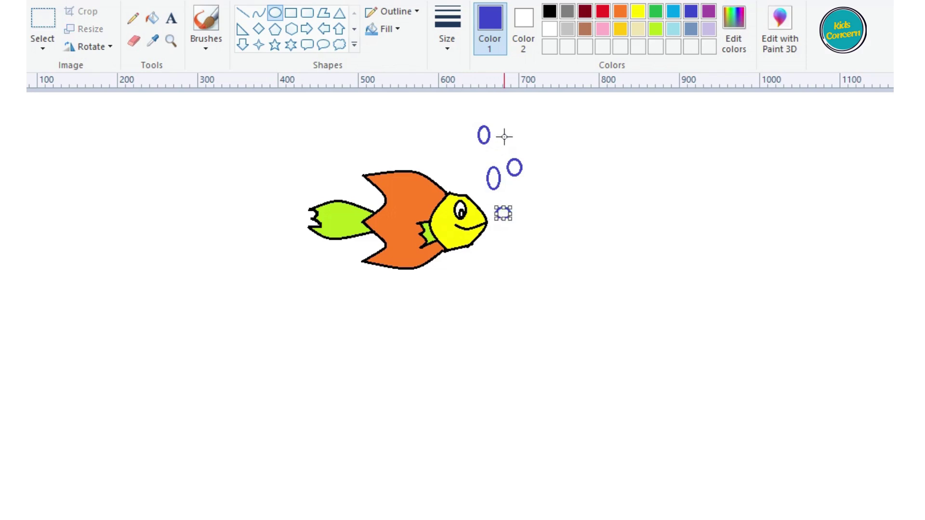
pyautogui.moveTo(503, 130); pyautogui.dragTo(504, 162)
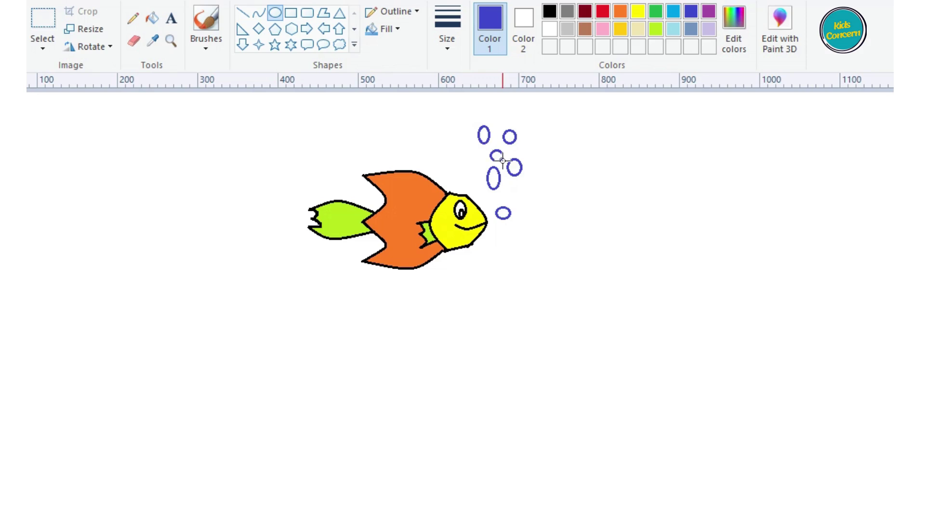
pyautogui.moveTo(457, 143); pyautogui.dragTo(469, 157)
pyautogui.hotkey('ctrl', 'z')
pyautogui.moveTo(508, 183); pyautogui.dragTo(518, 197)
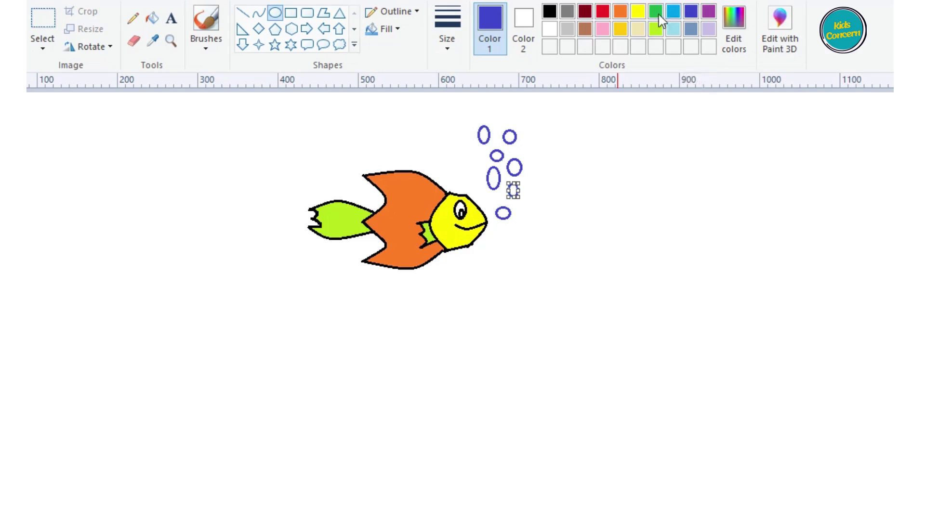
# - Fill all seven bubbles with indigo and make Color 2 the active colour slot
pyautogui.click(153, 19)
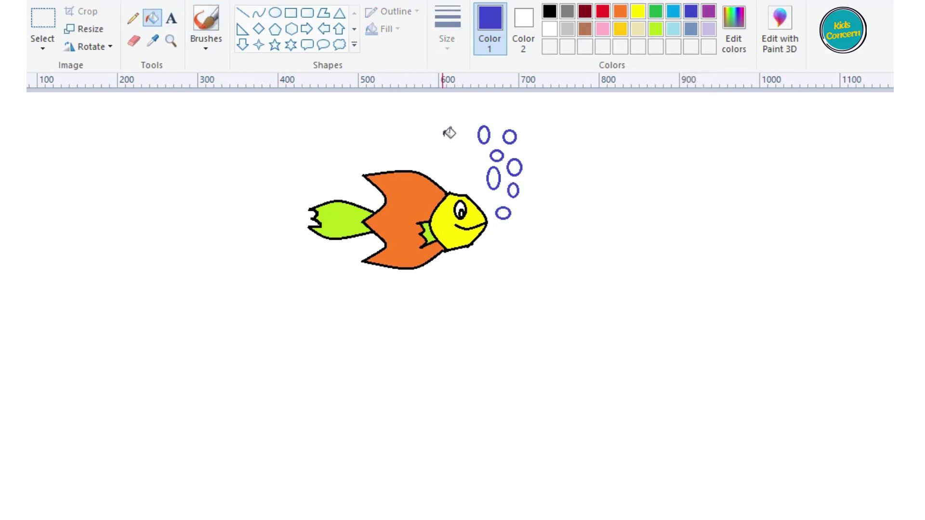
pyautogui.click(509, 137)
pyautogui.click(497, 155)
pyautogui.click(493, 178)
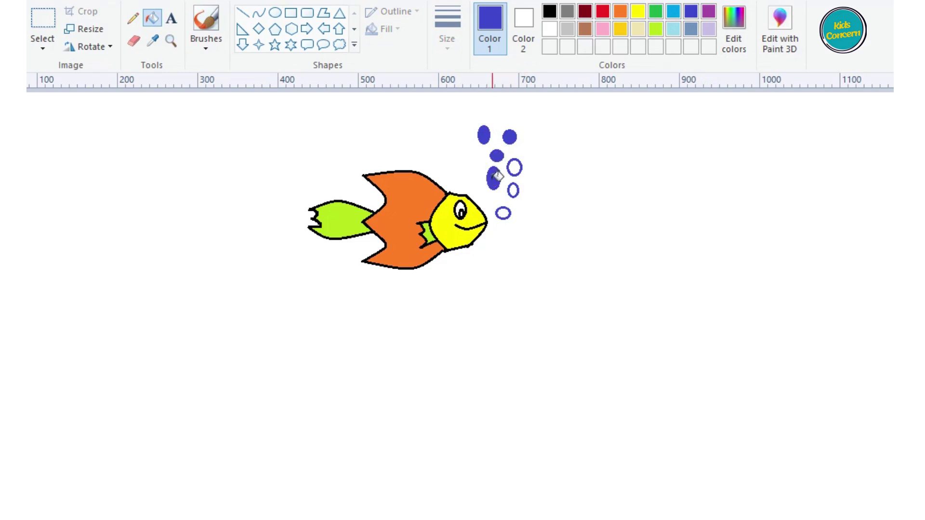
pyautogui.click(515, 168)
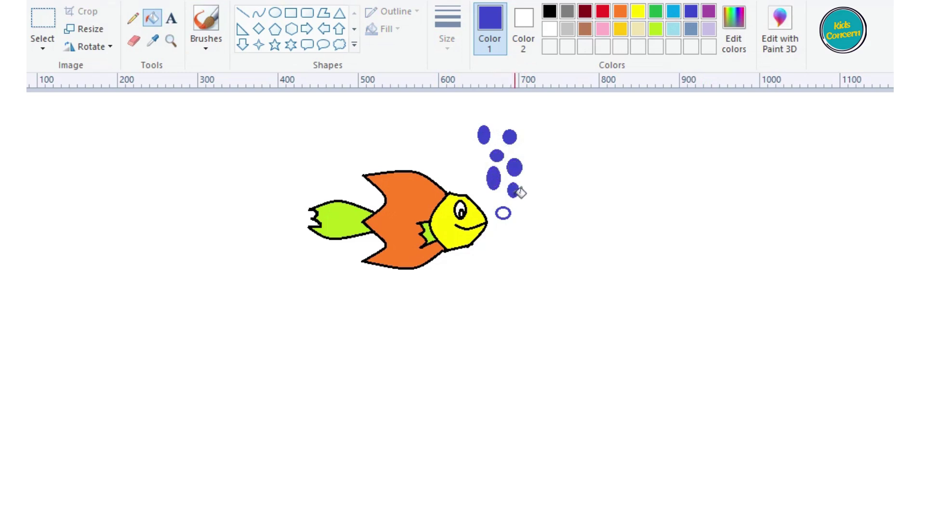
pyautogui.click(504, 214)
pyautogui.click(527, 23)
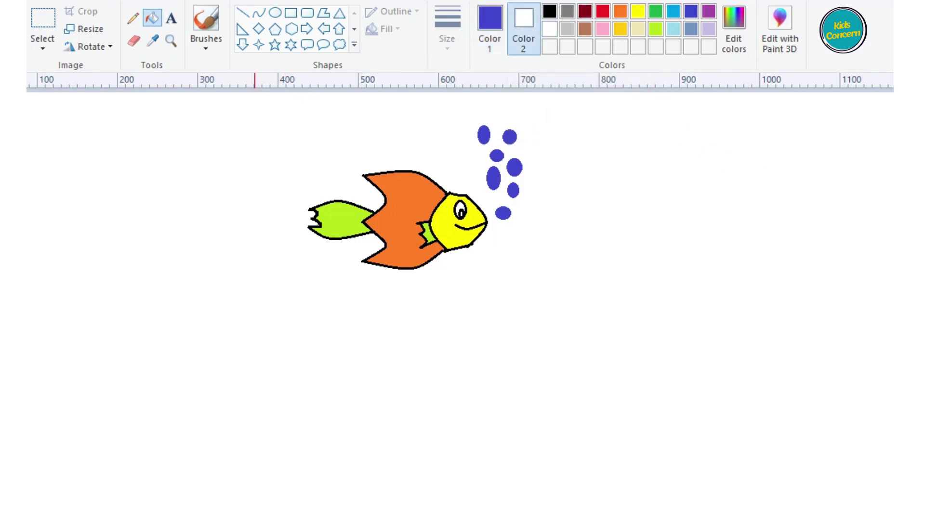
# - Save the picture to the Desktop as a PNG file named fish
pyautogui.hotkey('alt', 'f')
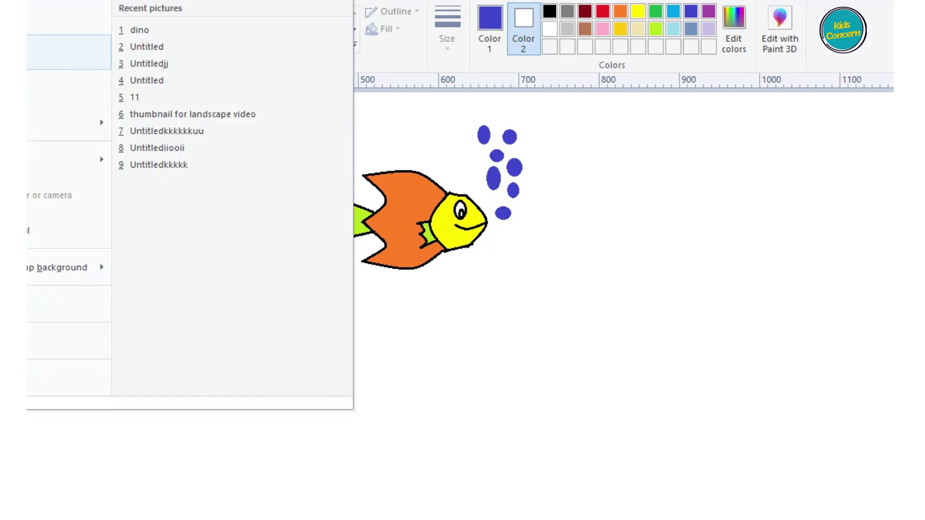
pyautogui.press('Up')
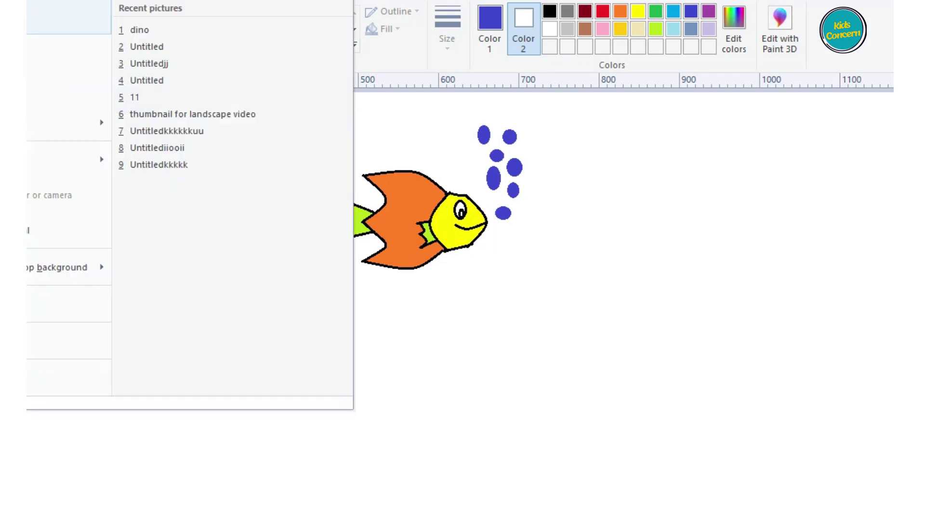
pyautogui.press('Down')
pyautogui.press('Down')
pyautogui.press('Down')
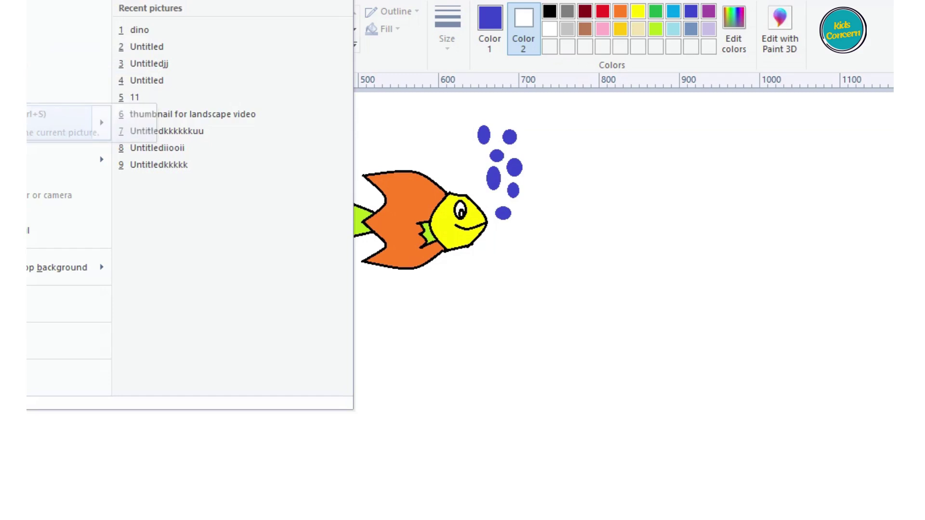
pyautogui.press('Escape')
pyautogui.hotkey('ctrl', 's')
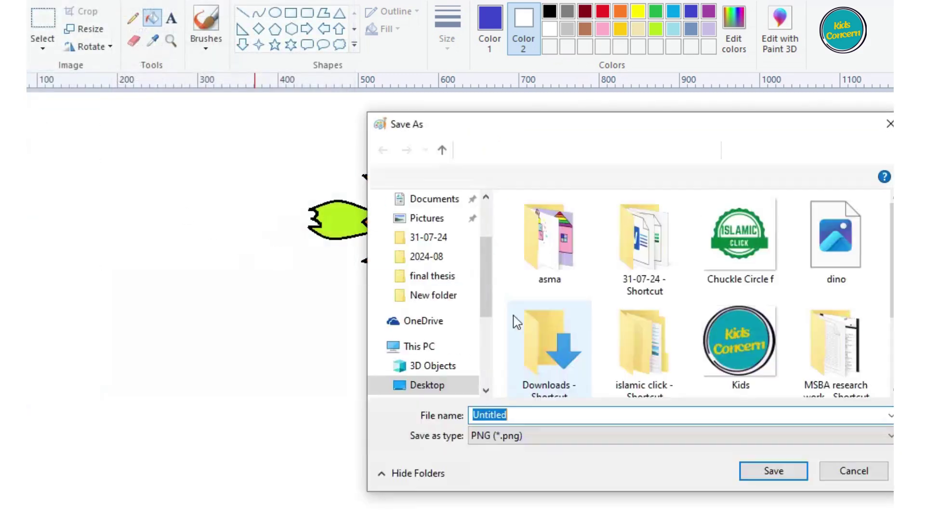
pyautogui.press('BackSpace')
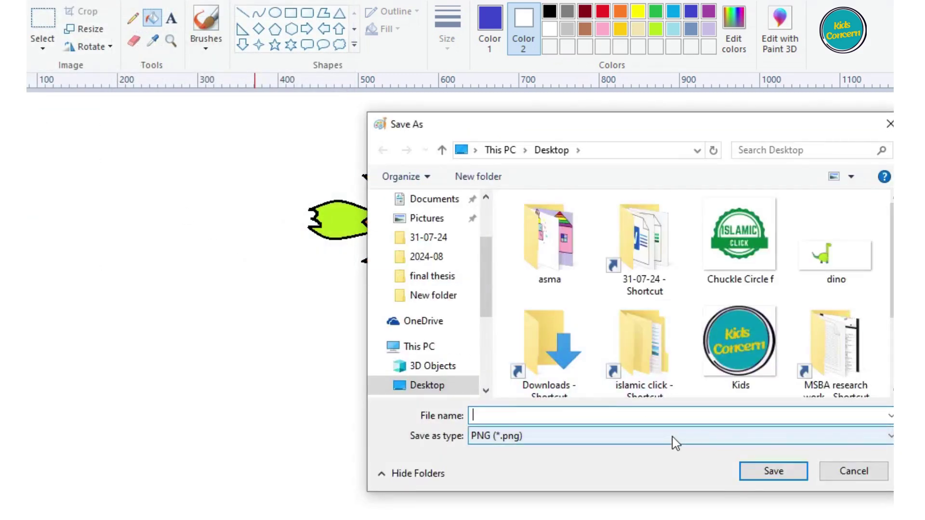
pyautogui.write('fish')
pyautogui.click(773, 473)
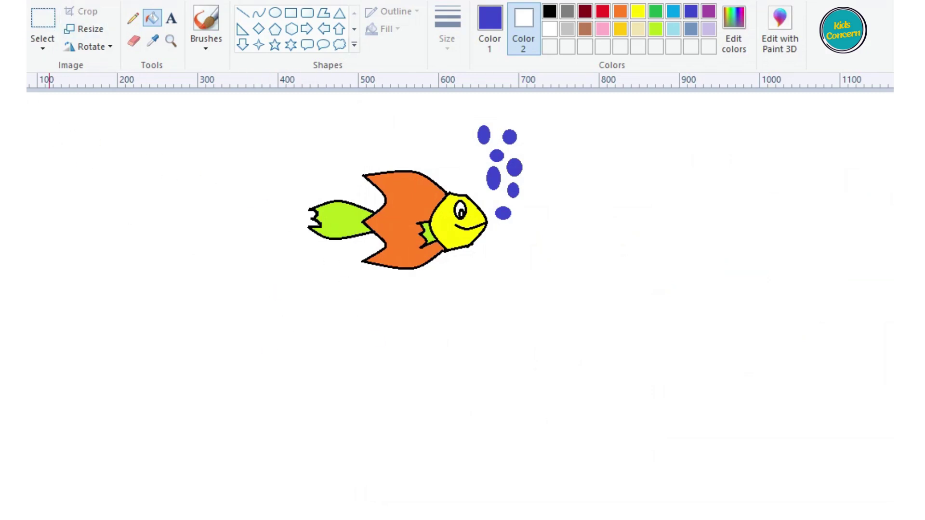
# - Add the caption "fish" below the drawing in bold, underlined 72-point indigo Calibri, with Color 2 set to red
pyautogui.click(171, 19)
pyautogui.moveTo(332, 356); pyautogui.dragTo(687, 412)
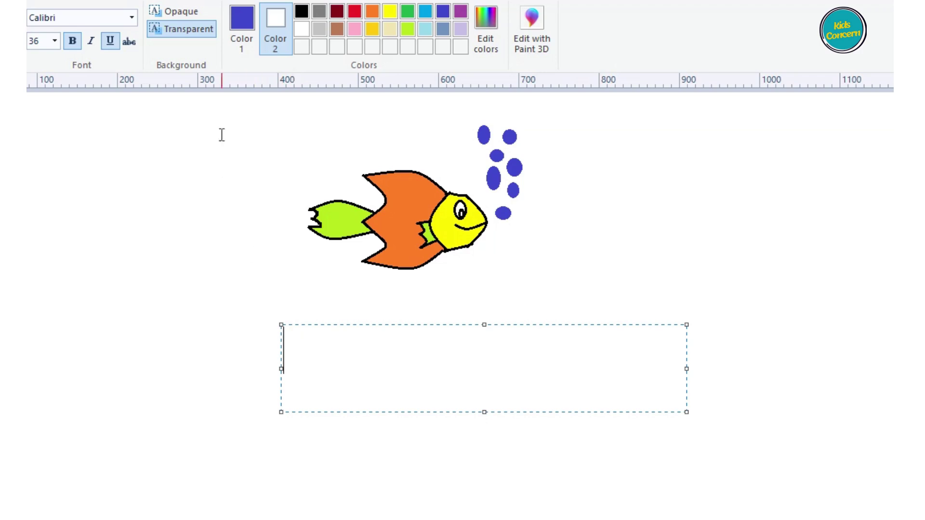
pyautogui.click(108, 41)
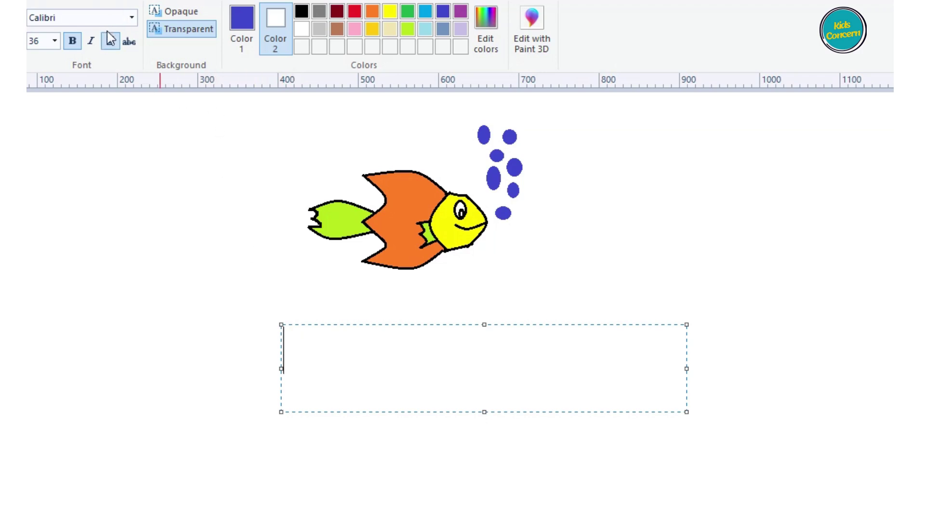
pyautogui.click(59, 40)
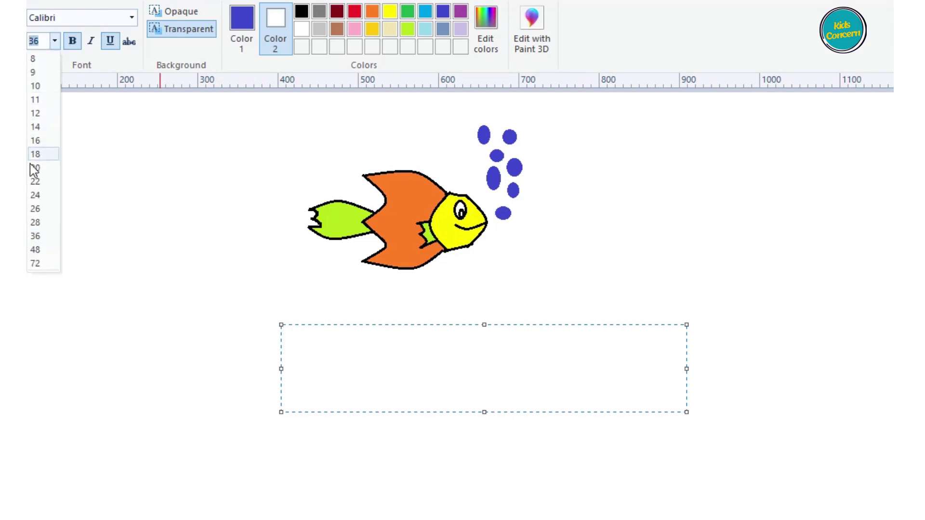
pyautogui.click(36, 264)
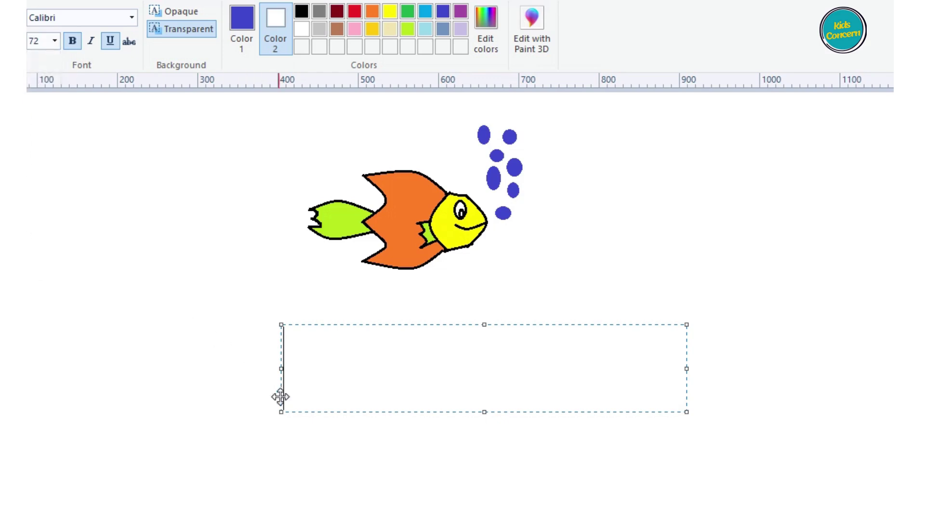
pyautogui.click(350, 13)
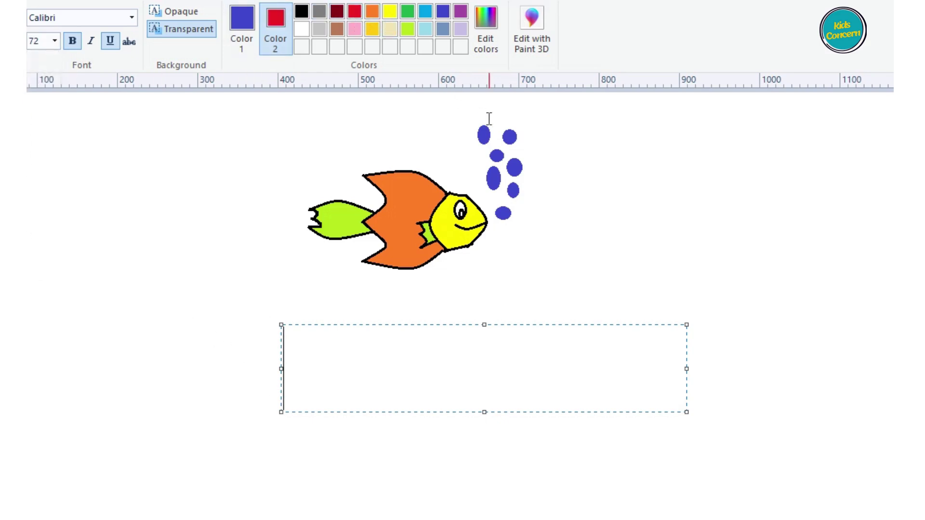
pyautogui.write('f')
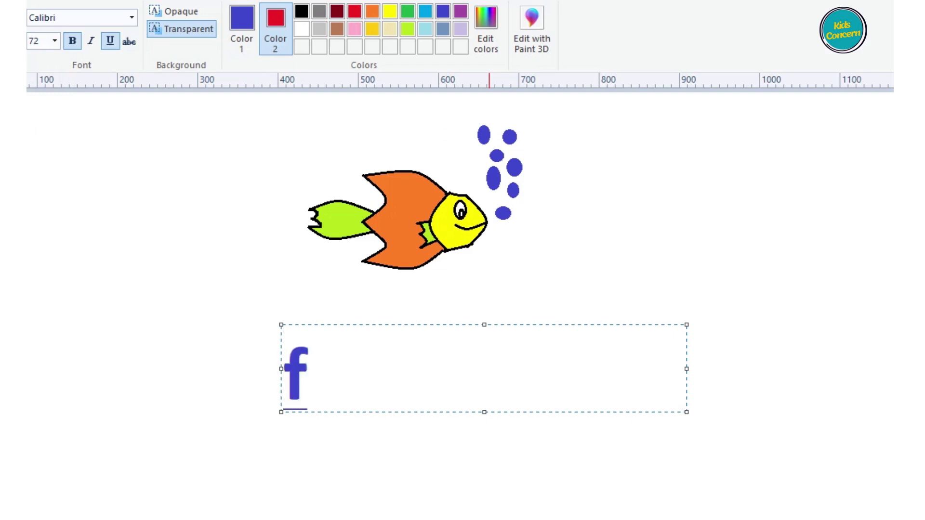
pyautogui.write('ish')
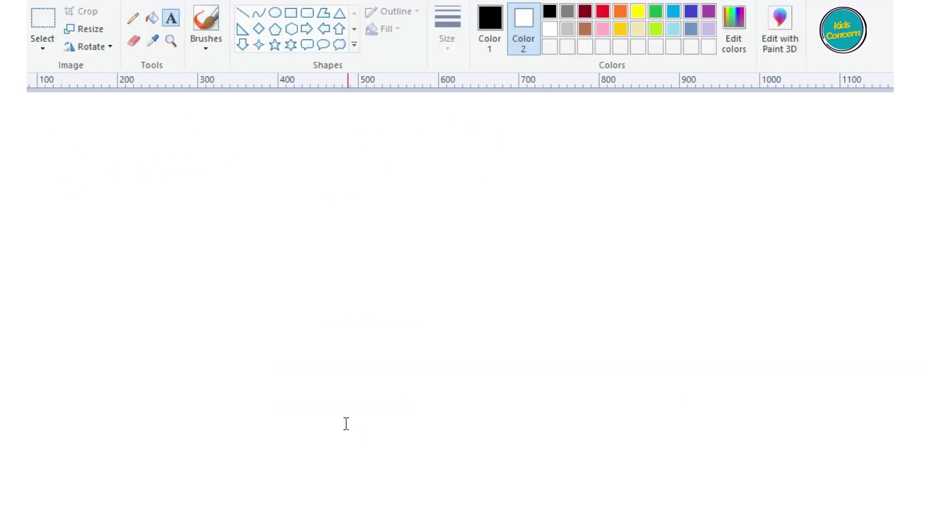
# - Draw a black upright oval about 117 px wide and 135 px tall as the head on the blank canvas
pyautogui.click(275, 12)
pyautogui.moveTo(328, 194); pyautogui.dragTo(422, 301)
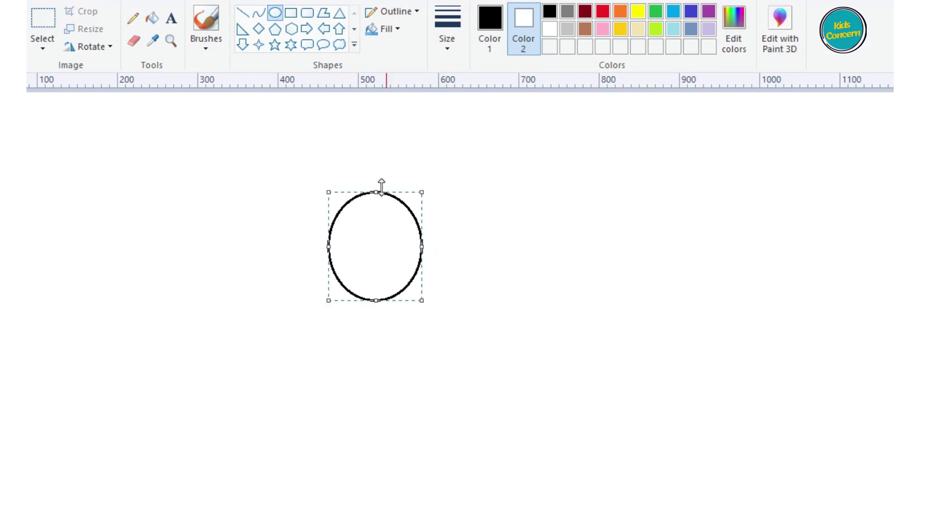
pyautogui.click(324, 105)
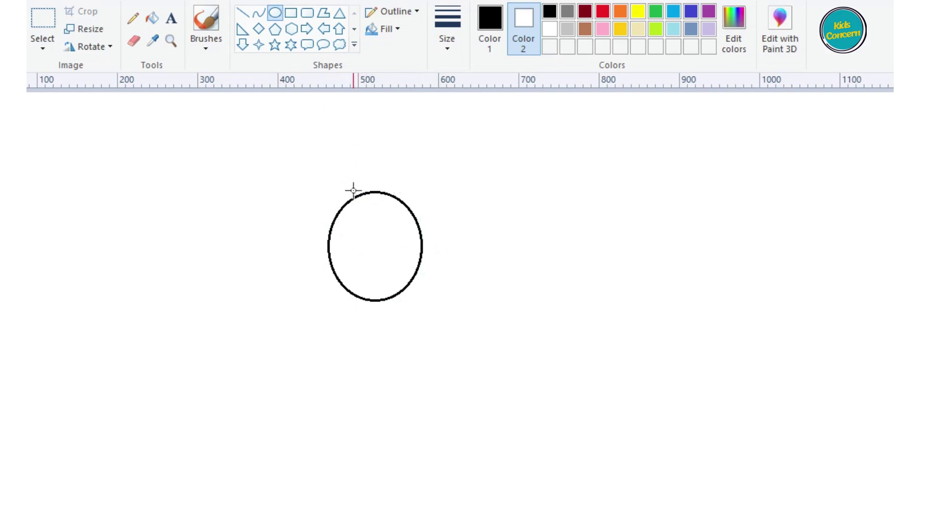
pyautogui.moveTo(353, 190); pyautogui.dragTo(377, 218)
pyautogui.moveTo(392, 188)
pyautogui.mouseDown()
pyautogui.moveTo(392, 213)
pyautogui.moveTo(377, 221)
pyautogui.mouseUp()
pyautogui.click(469, 186)
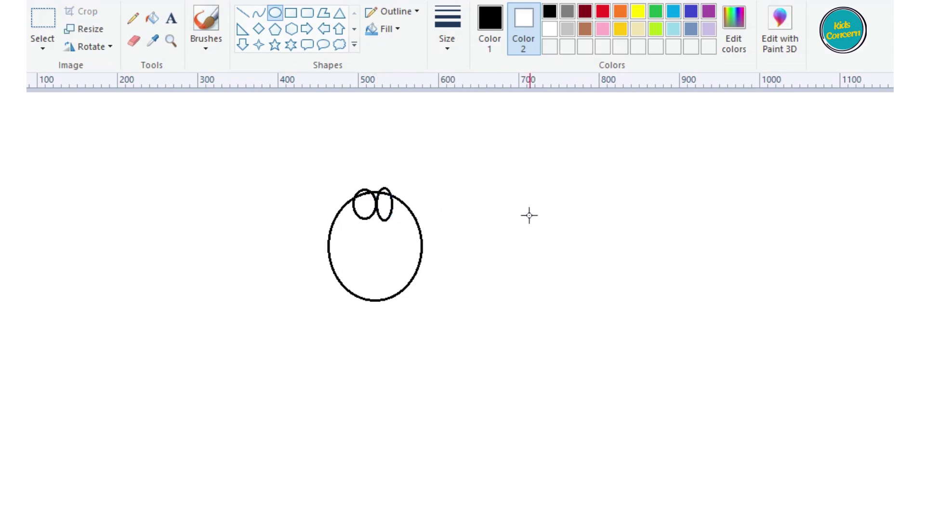
pyautogui.hotkey('ctrl', 'z')
pyautogui.hotkey('ctrl', 'z')
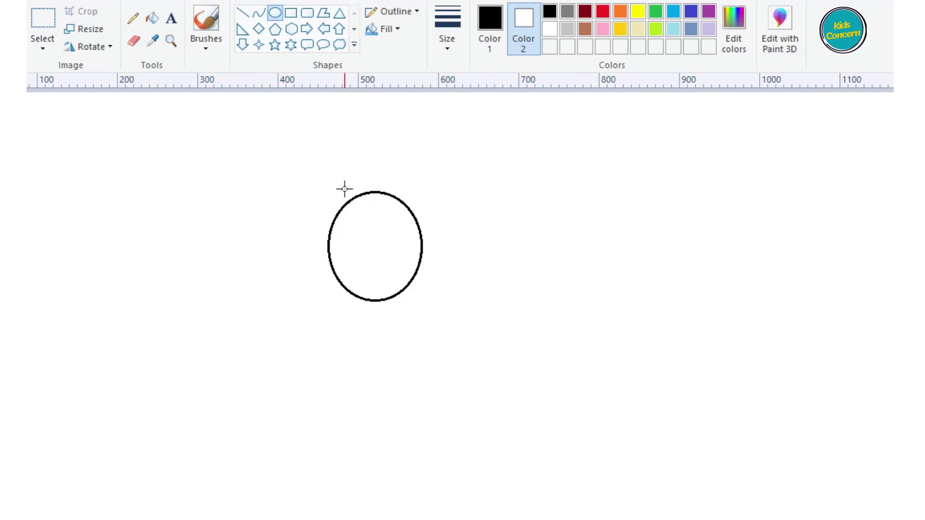
# - Draw two small matching upright ovals side by side as eyes, overlapping the top edge of the head
pyautogui.moveTo(353, 187); pyautogui.dragTo(378, 221)
pyautogui.click(399, 188)
pyautogui.click(448, 184)
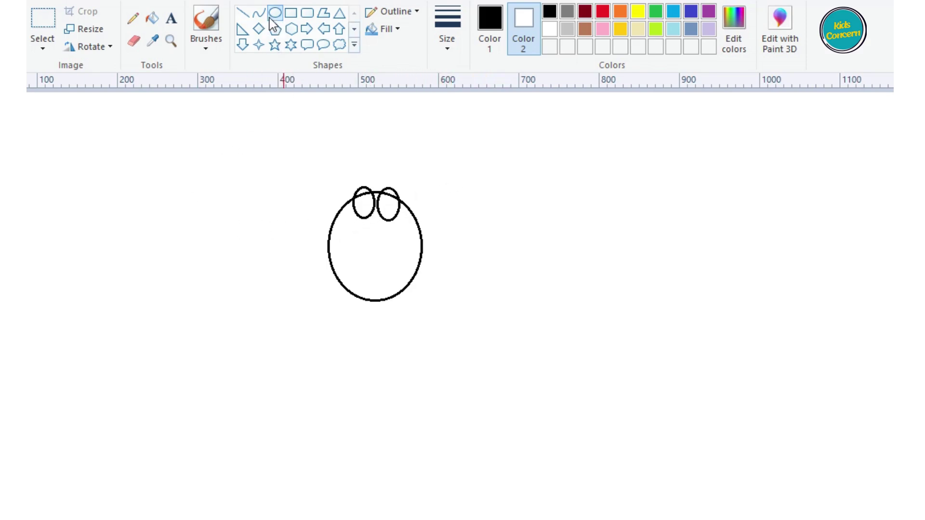
# - Draw a long line down from the head's lower left edge with the Curve tool, bowing it slightly outward
pyautogui.click(253, 15)
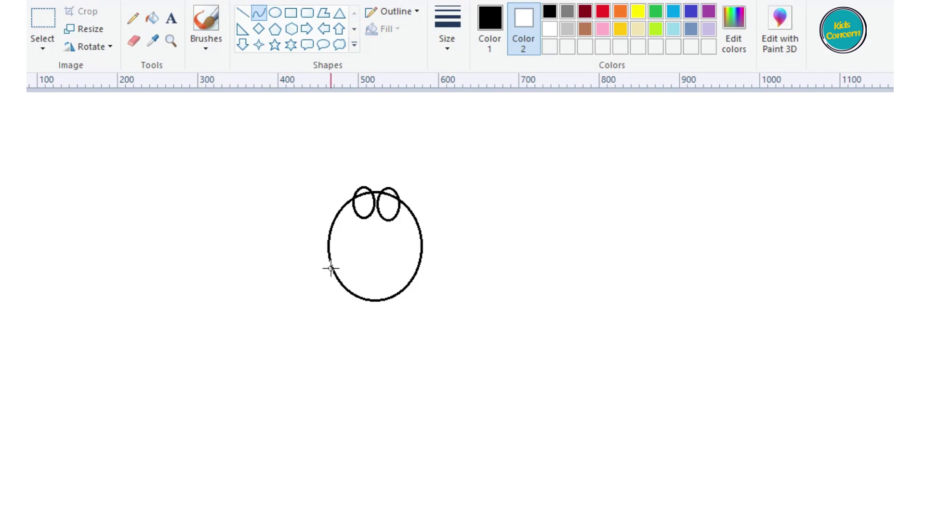
pyautogui.moveTo(331, 269); pyautogui.dragTo(326, 417)
pyautogui.moveTo(327, 314); pyautogui.dragTo(317, 393)
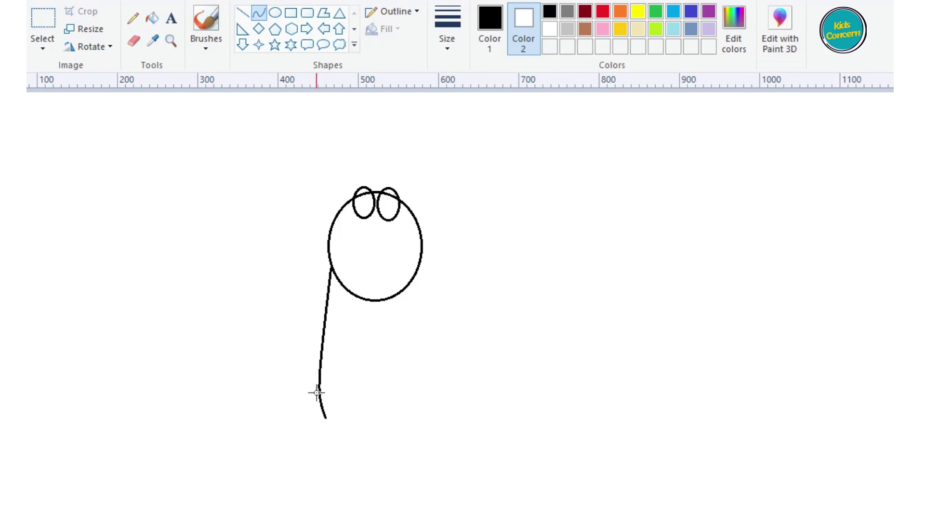
pyautogui.hotkey('ctrl', 'z')
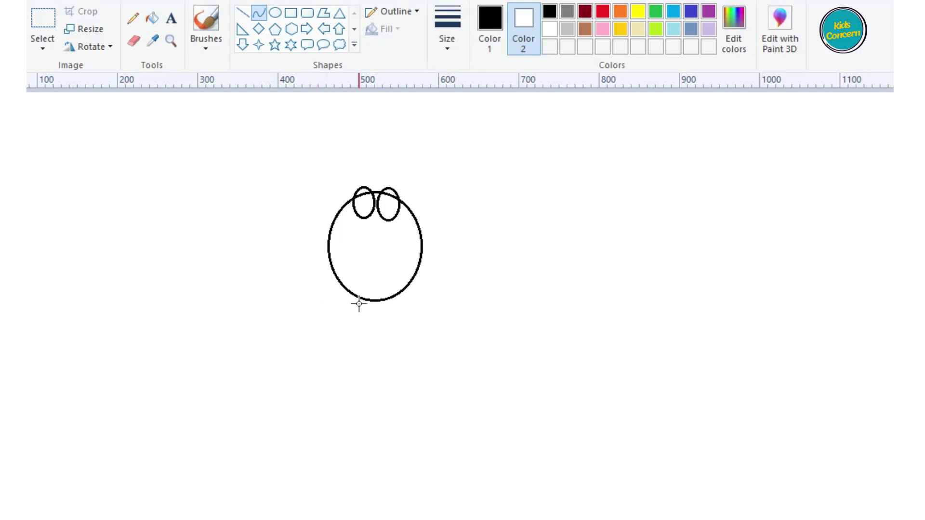
pyautogui.moveTo(331, 269); pyautogui.dragTo(312, 444)
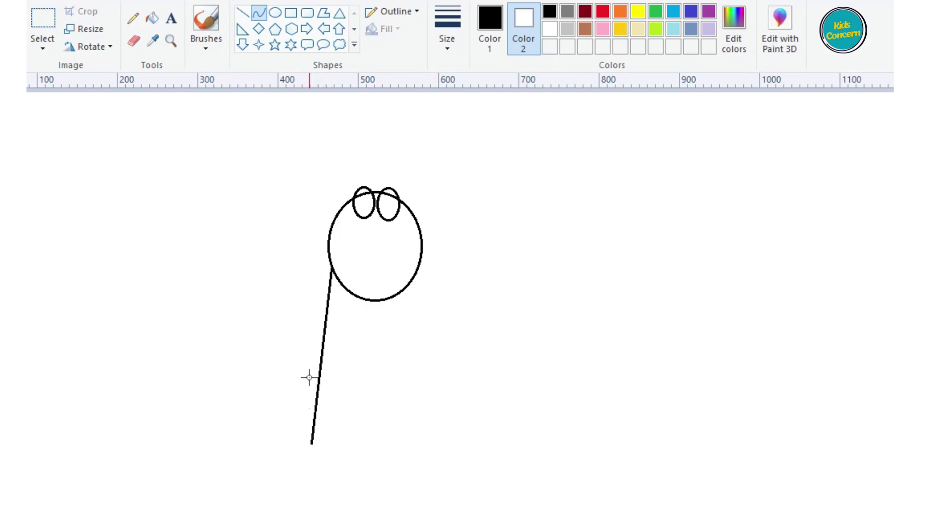
pyautogui.moveTo(308, 378); pyautogui.dragTo(305, 374)
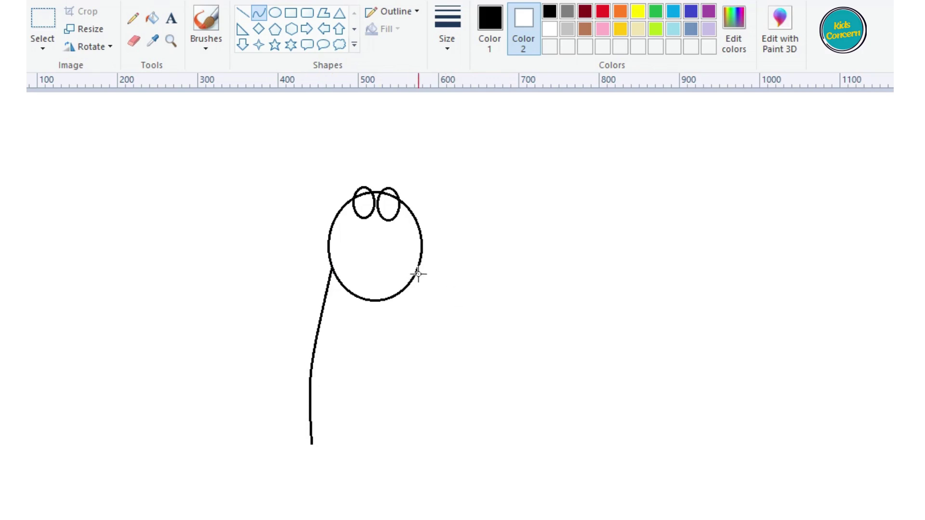
# - Adjust the bend of the left body line and draw a matching outward-bowed curve down from the head's lower right edge
pyautogui.moveTo(419, 267); pyautogui.dragTo(319, 386)
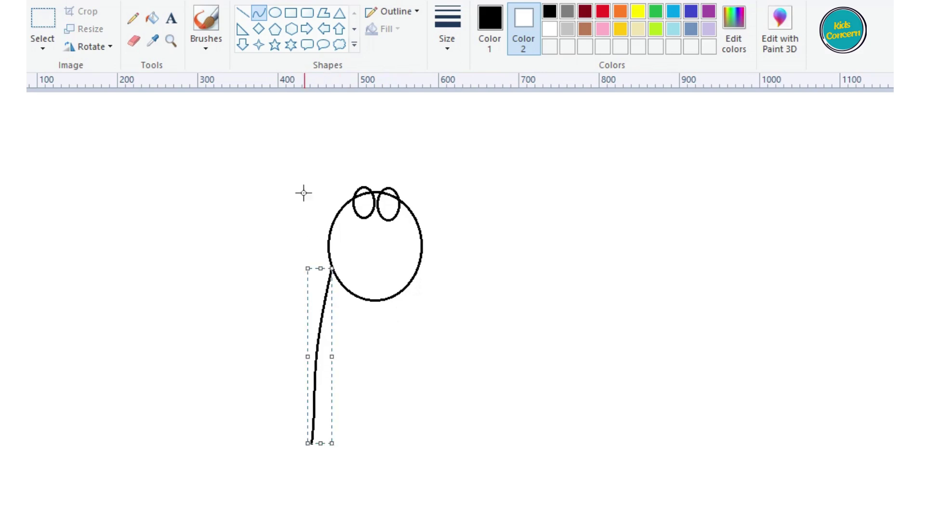
pyautogui.click(244, 14)
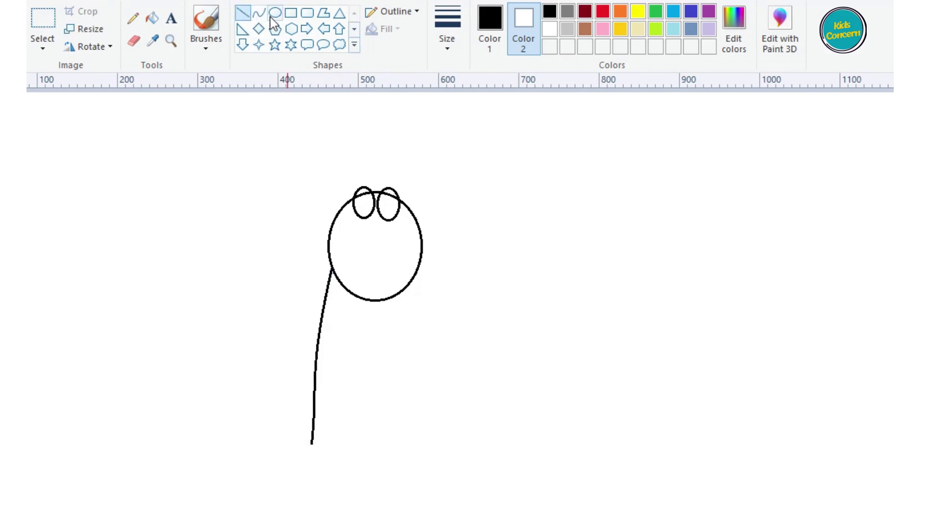
pyautogui.click(259, 13)
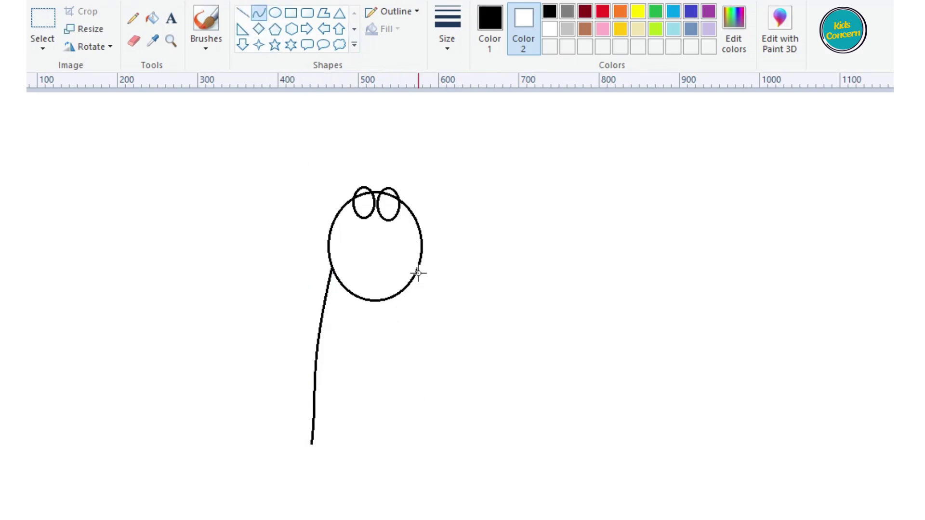
pyautogui.moveTo(418, 273); pyautogui.dragTo(438, 442)
pyautogui.moveTo(444, 386); pyautogui.dragTo(440, 396)
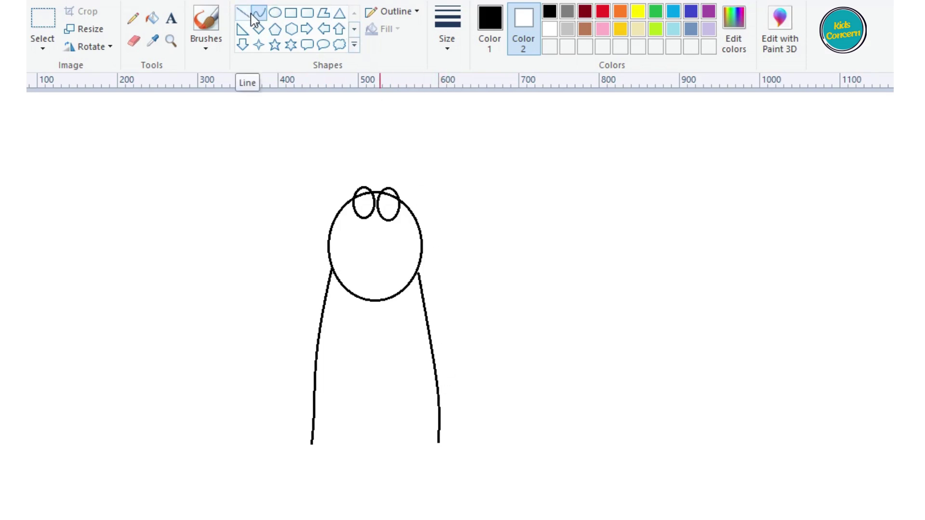
# - Close the body's bottom with a freehand wavy hem and erase the head outline running through both eyes
pyautogui.click(133, 18)
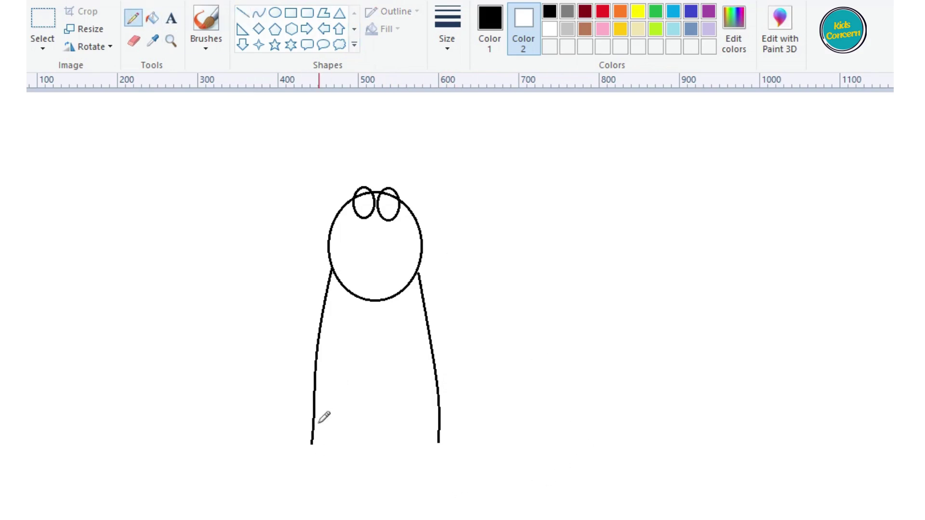
pyautogui.moveTo(316, 443)
pyautogui.mouseDown()
pyautogui.moveTo(388, 454)
pyautogui.moveTo(438, 444)
pyautogui.mouseUp()
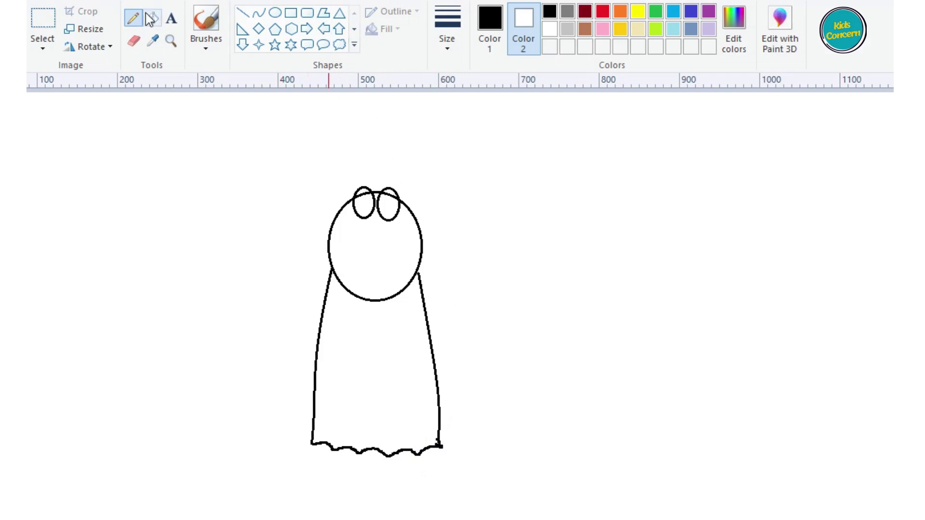
pyautogui.click(135, 41)
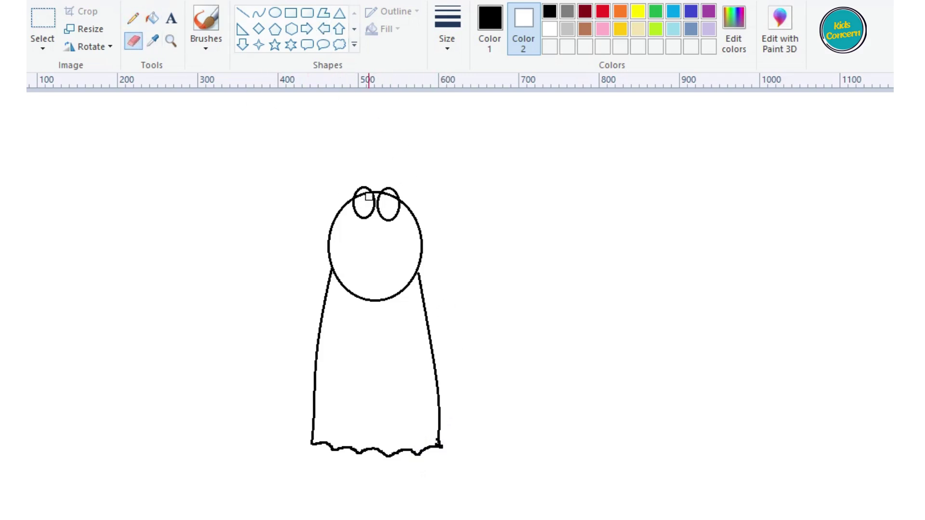
pyautogui.moveTo(365, 195); pyautogui.dragTo(389, 196)
# - Draw two small upright rectangular legs under the hem and pencil small rough toes along their bottoms
pyautogui.click(246, 16)
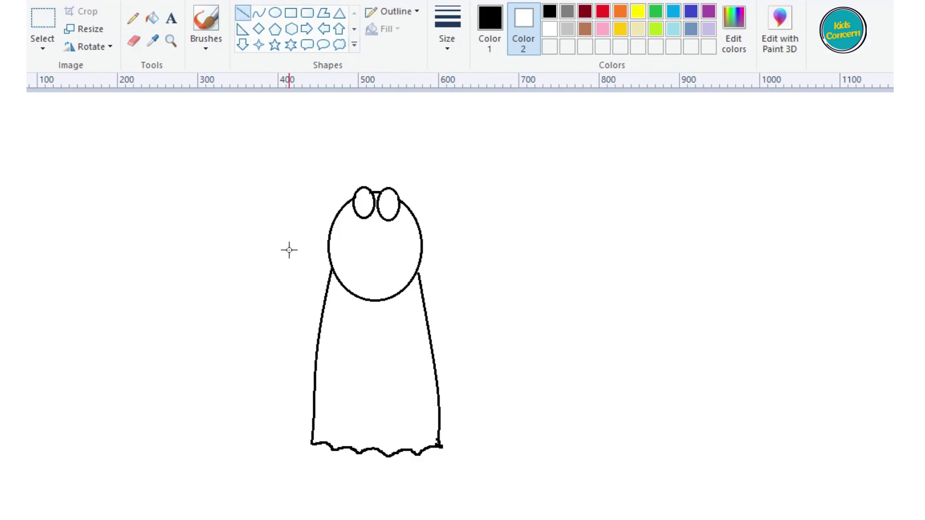
pyautogui.click(292, 15)
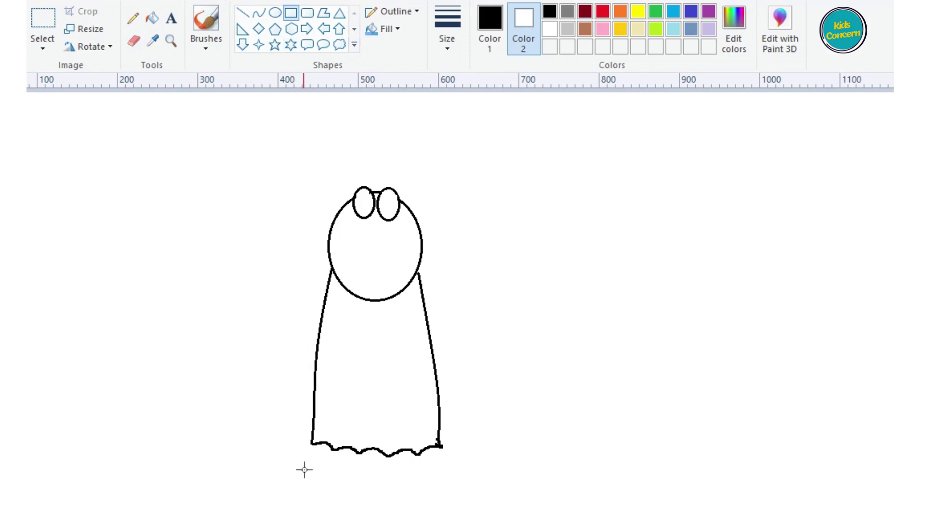
pyautogui.moveTo(335, 449); pyautogui.dragTo(414, 477)
pyautogui.hotkey('ctrl', 'z')
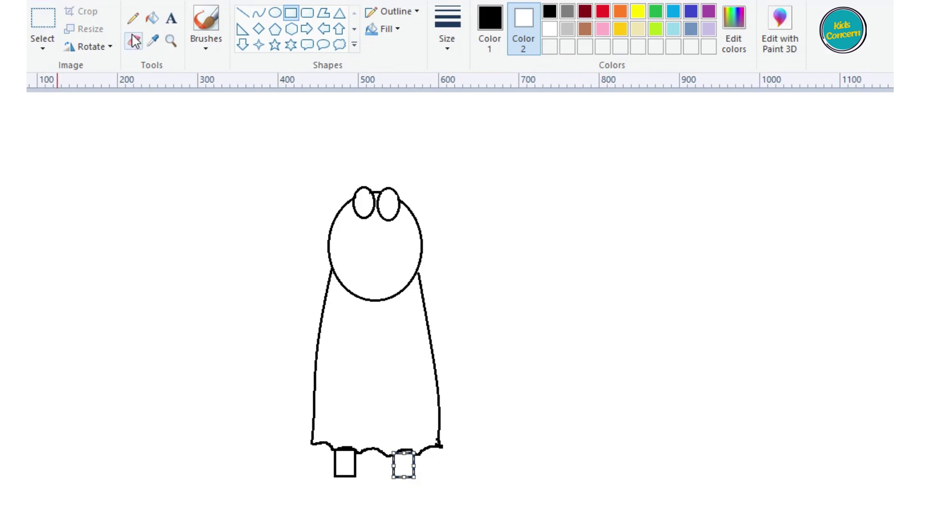
pyautogui.click(133, 19)
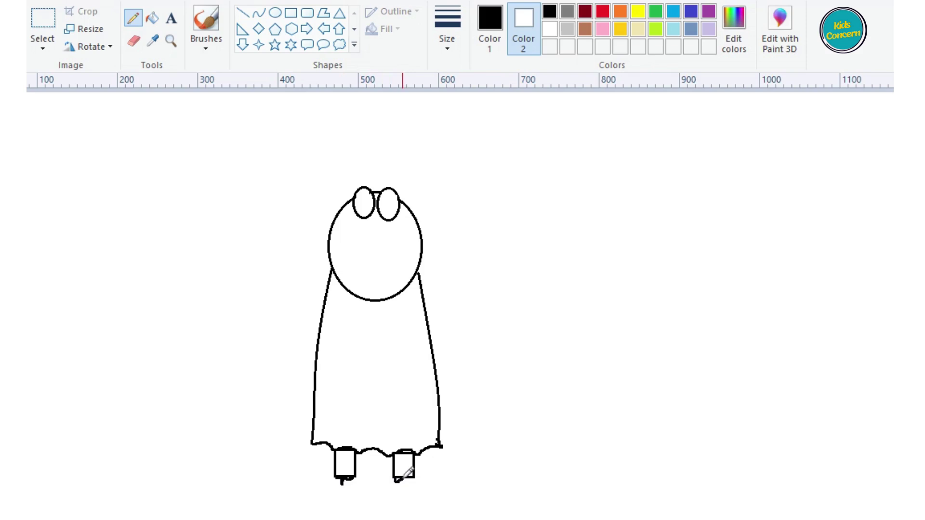
pyautogui.moveTo(403, 479); pyautogui.dragTo(412, 478)
# - Draw the upper edges of both arms: a bent curve rising outward on the left and a straight one on the right
pyautogui.click(259, 13)
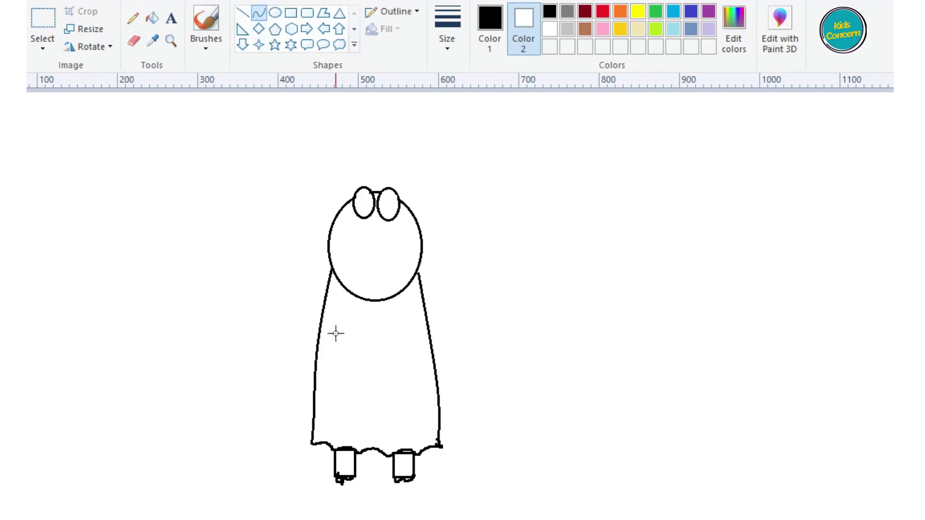
pyautogui.moveTo(322, 310); pyautogui.dragTo(304, 320)
pyautogui.moveTo(427, 317); pyautogui.dragTo(309, 318)
pyautogui.click(488, 219)
pyautogui.moveTo(427, 319); pyautogui.dragTo(457, 289)
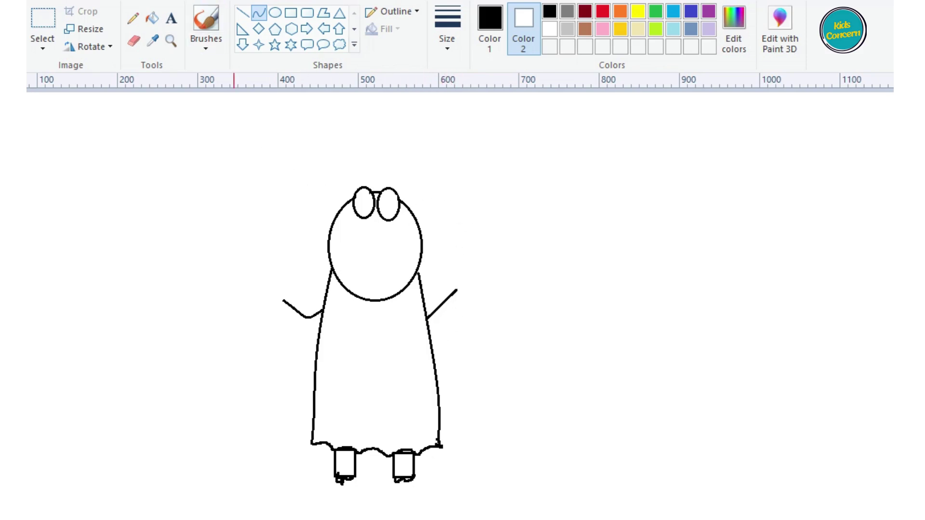
# - Draw the lower edges of both arms, a straight parallel line on the right and a bent curve on the left
pyautogui.click(243, 13)
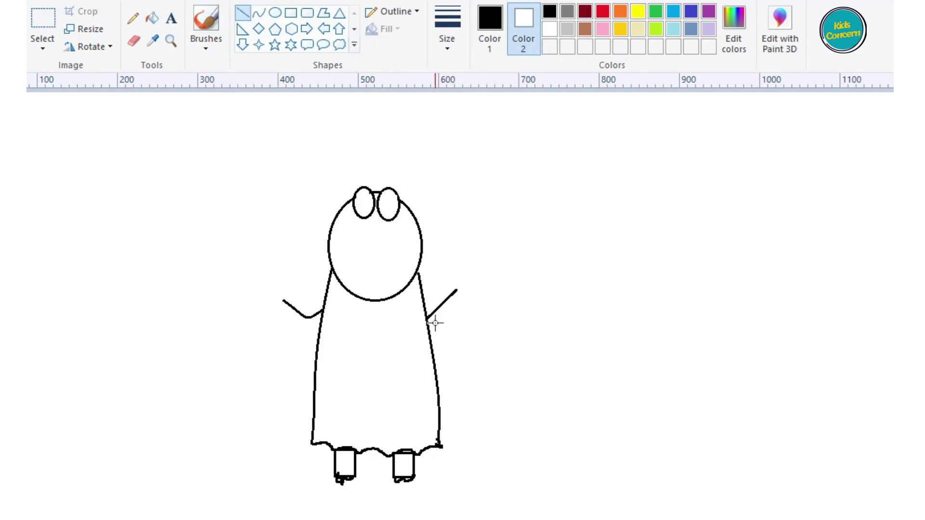
pyautogui.moveTo(432, 336)
pyautogui.mouseDown()
pyautogui.moveTo(471, 306)
pyautogui.moveTo(462, 302)
pyautogui.mouseUp()
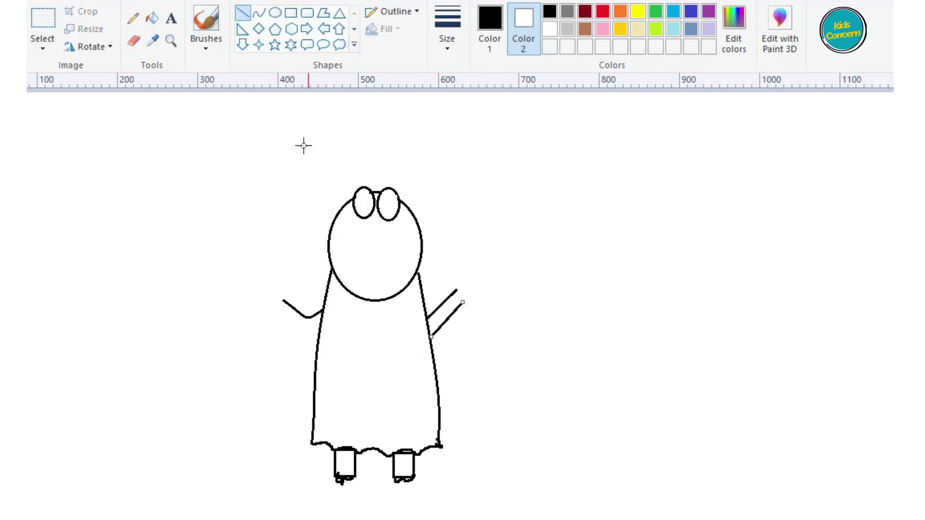
pyautogui.click(259, 19)
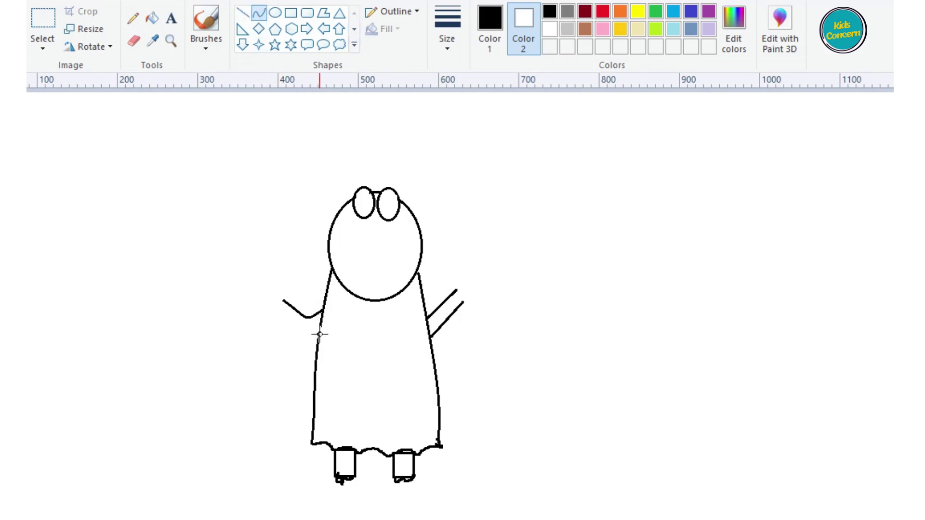
pyautogui.moveTo(320, 334); pyautogui.dragTo(289, 339)
# - Close the open ends of both arms with jagged freehand fingers using the Pencil
pyautogui.click(133, 18)
pyautogui.moveTo(284, 307); pyautogui.dragTo(283, 299)
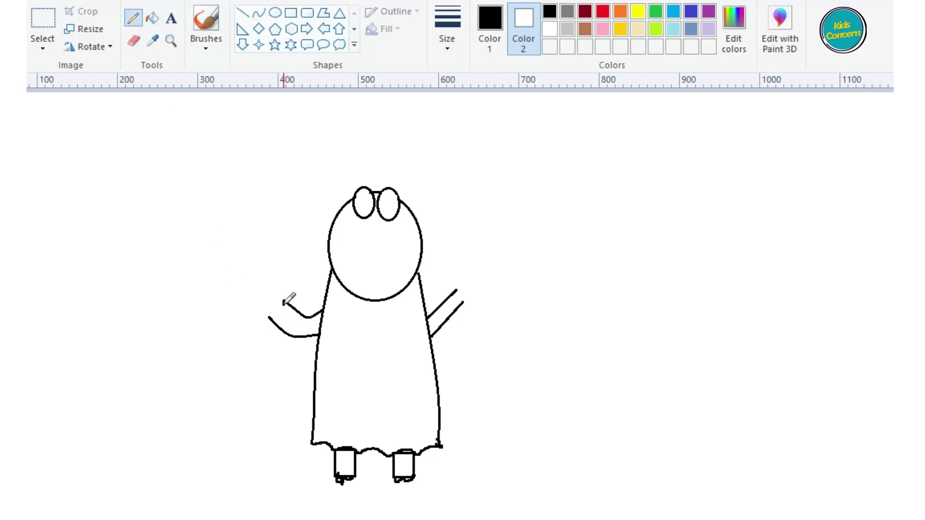
pyautogui.moveTo(279, 308); pyautogui.dragTo(266, 316)
pyautogui.moveTo(464, 295); pyautogui.dragTo(460, 303)
# - Draw a curved smile on the lower face and a short slanted line across its right end
pyautogui.click(258, 12)
pyautogui.moveTo(347, 263)
pyautogui.mouseDown()
pyautogui.moveTo(393, 263)
pyautogui.moveTo(361, 268)
pyautogui.moveTo(367, 263)
pyautogui.moveTo(371, 279)
pyautogui.mouseUp()
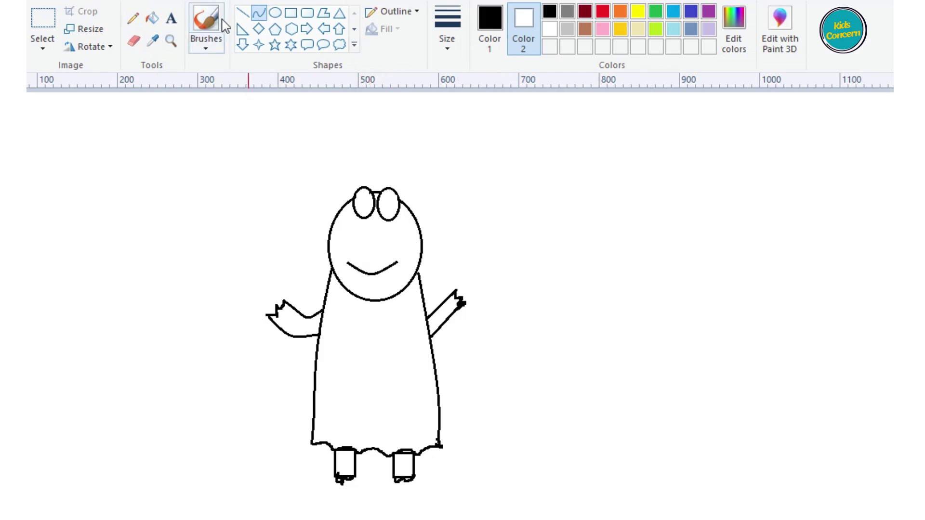
pyautogui.click(243, 12)
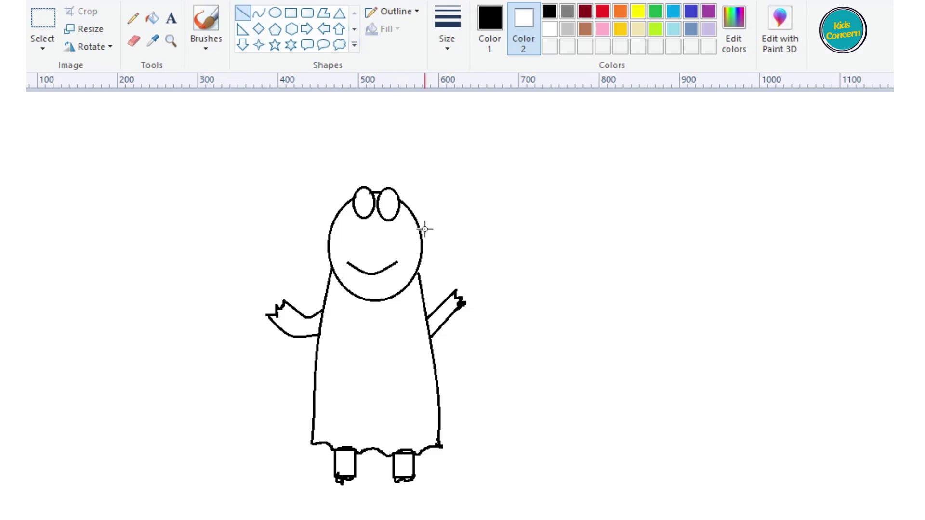
pyautogui.moveTo(393, 256); pyautogui.dragTo(403, 271)
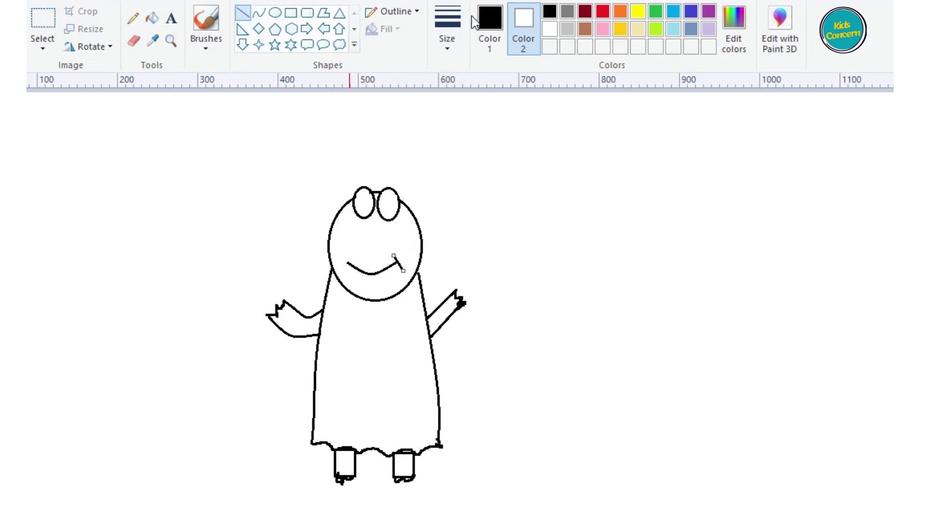
# - Draw a narrow upright oval pupil at the right side of the left eye
pyautogui.click(275, 13)
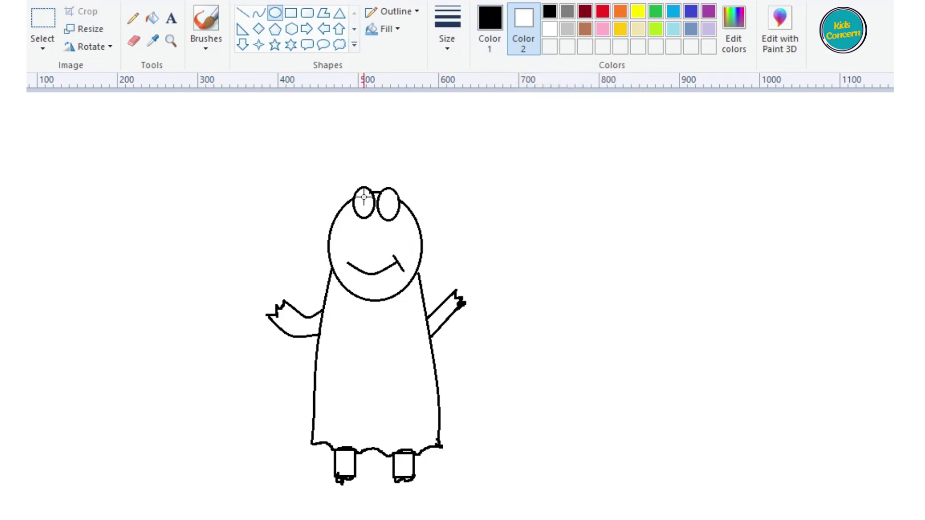
pyautogui.moveTo(364, 197); pyautogui.dragTo(372, 216)
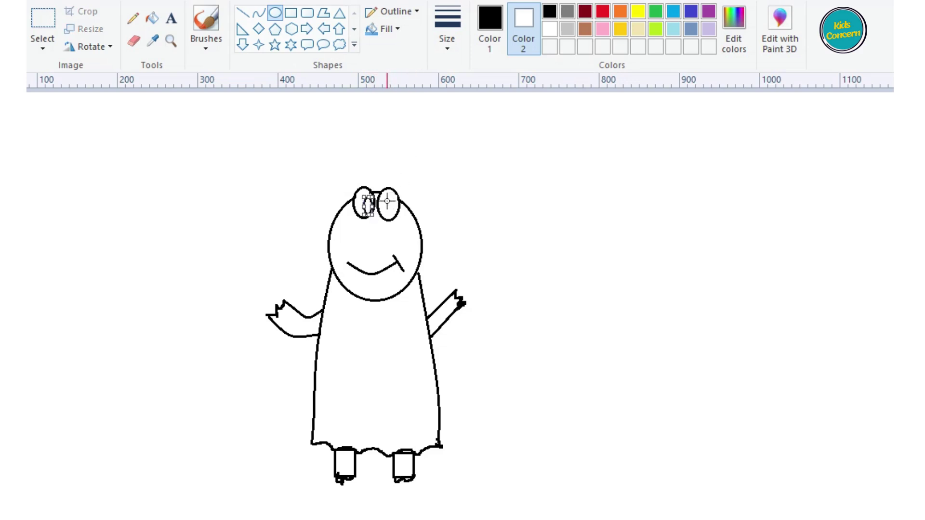
pyautogui.moveTo(387, 202); pyautogui.dragTo(379, 218)
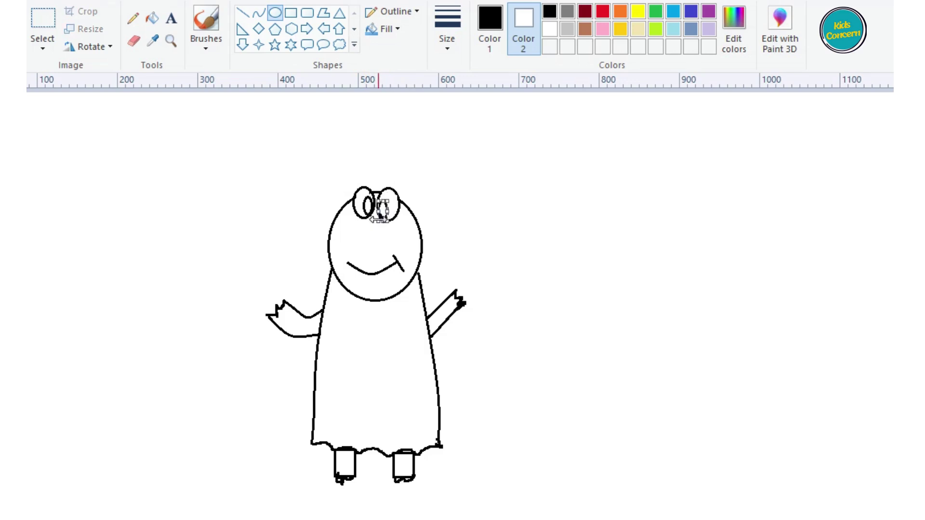
pyautogui.click(507, 173)
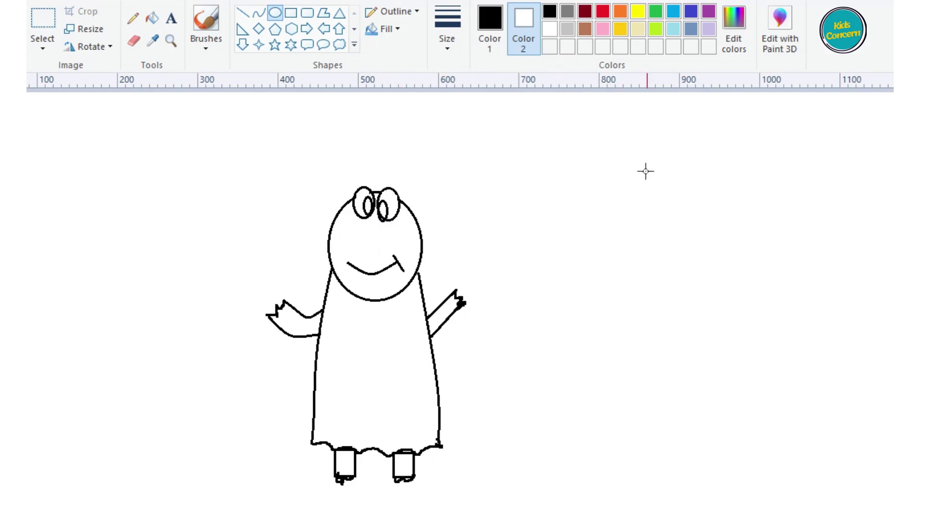
pyautogui.hotkey('ctrl', 'z')
pyautogui.moveTo(387, 195)
pyautogui.mouseDown()
pyautogui.moveTo(394, 219)
pyautogui.moveTo(378, 219)
pyautogui.mouseUp()
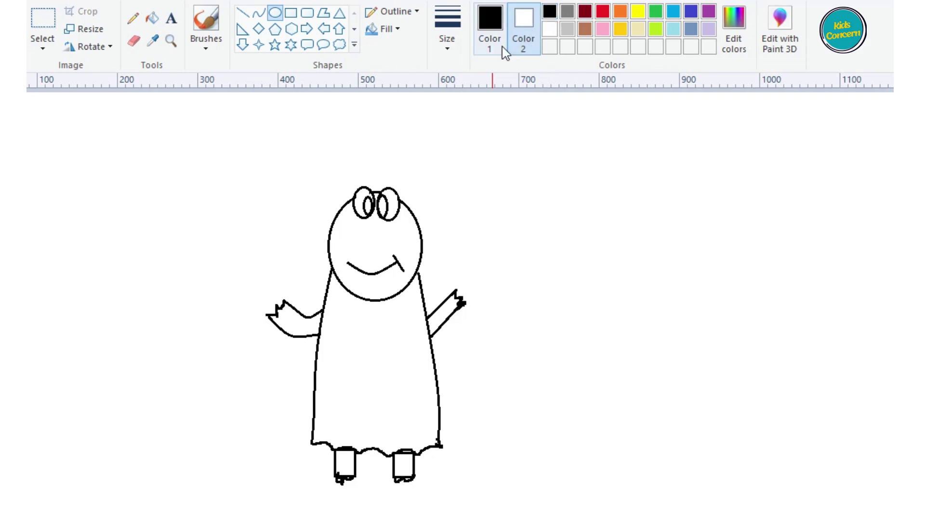
pyautogui.hotkey('ctrl', 'z')
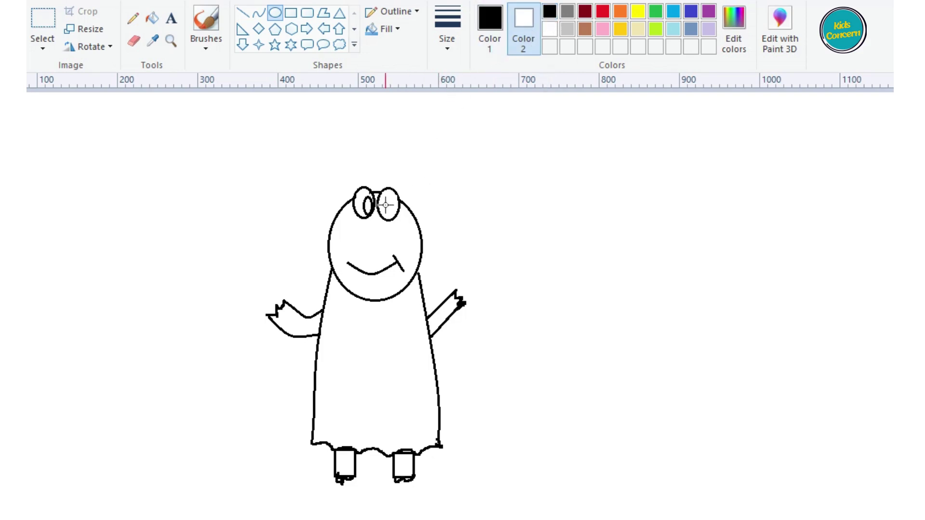
# - Draw a small round pupil in the lower right of the right eye and fill both pupils black
pyautogui.moveTo(386, 203); pyautogui.dragTo(398, 214)
pyautogui.click(552, 11)
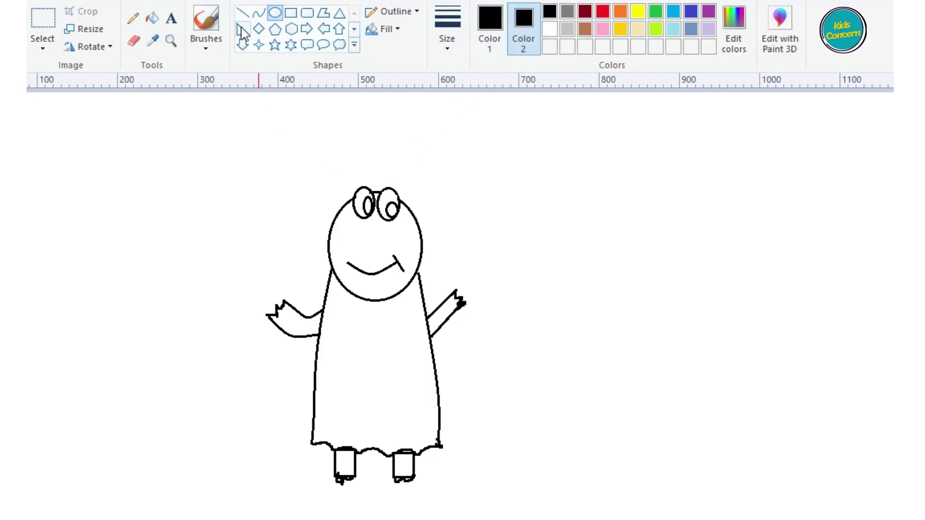
pyautogui.click(153, 19)
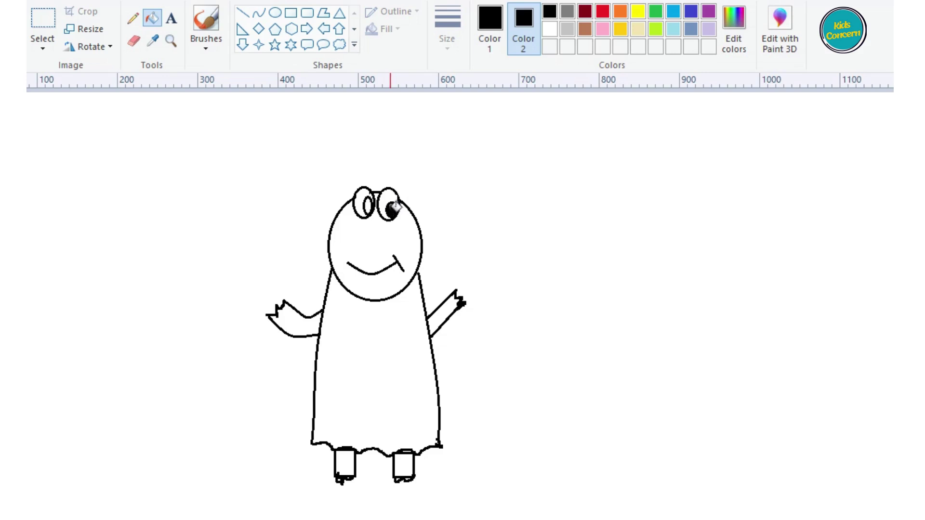
pyautogui.click(369, 203)
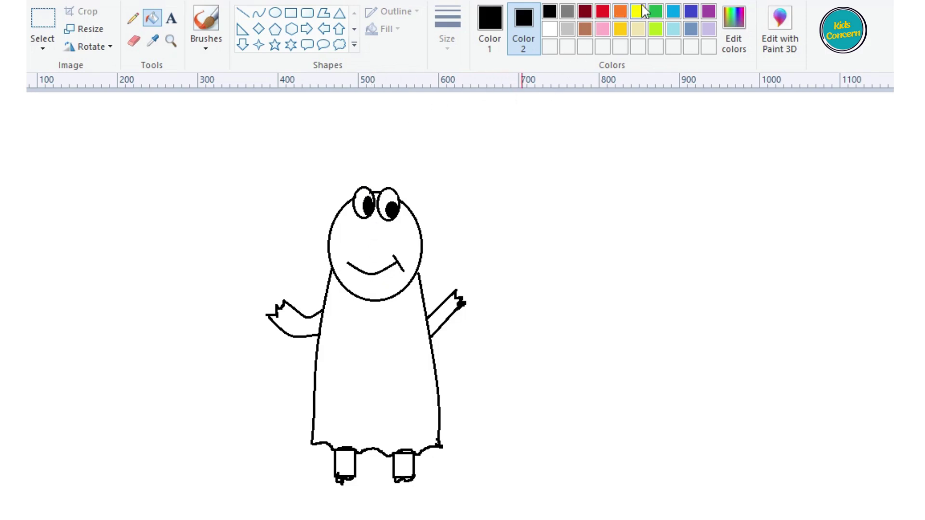
pyautogui.click(658, 29)
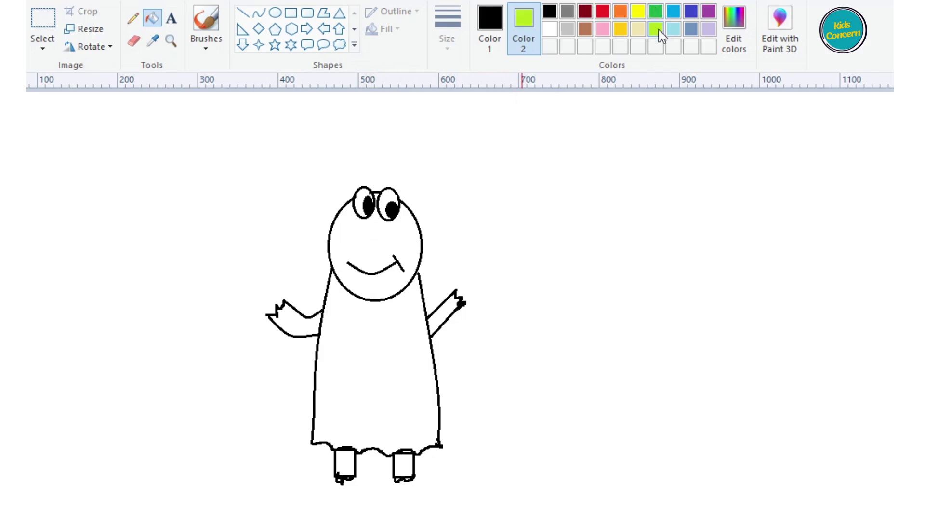
pyautogui.click(409, 371)
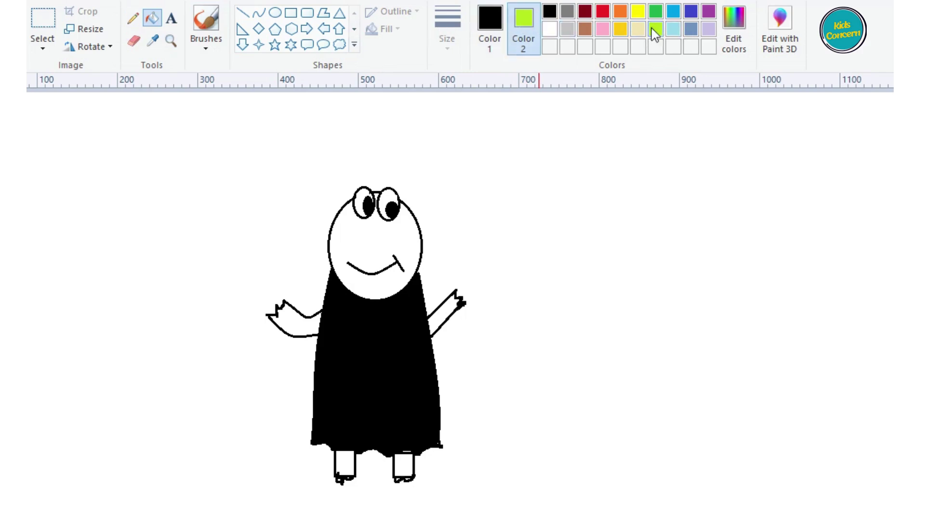
pyautogui.hotkey('ctrl', 'z')
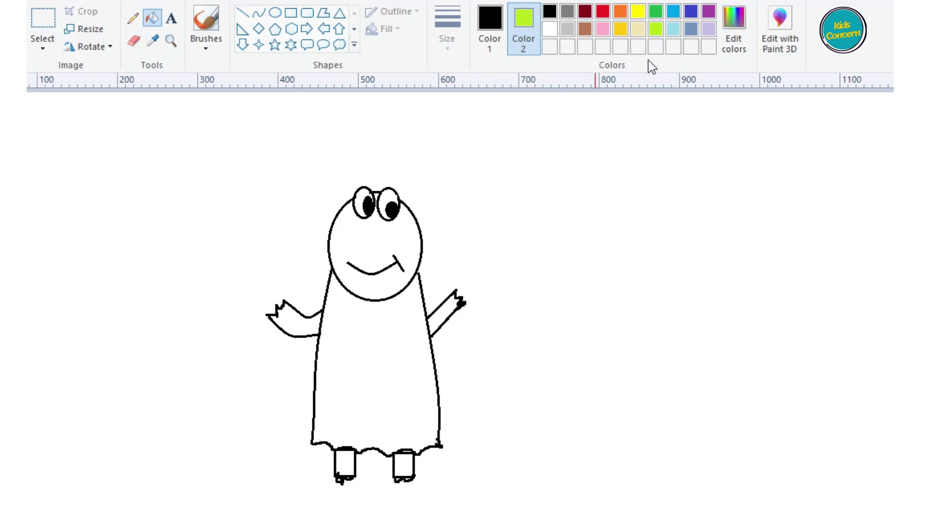
pyautogui.click(375, 336)
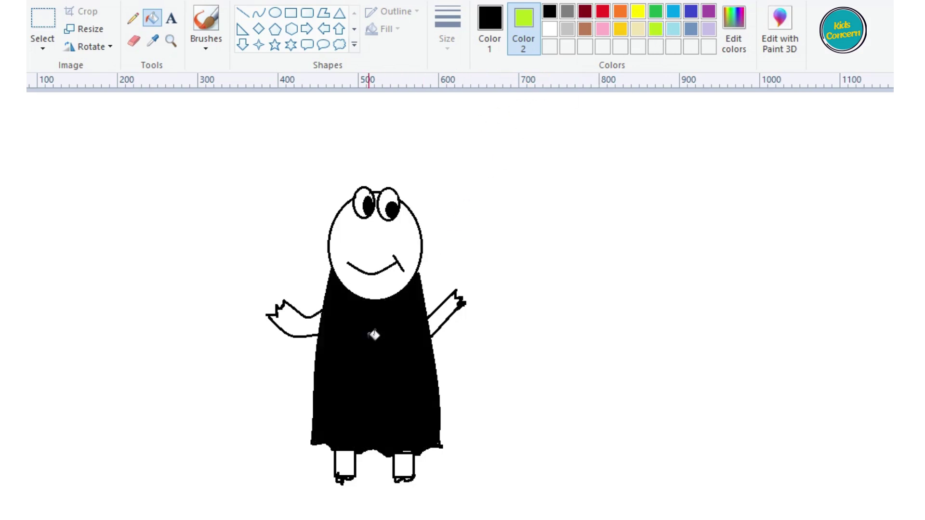
pyautogui.hotkey('ctrl', 'z')
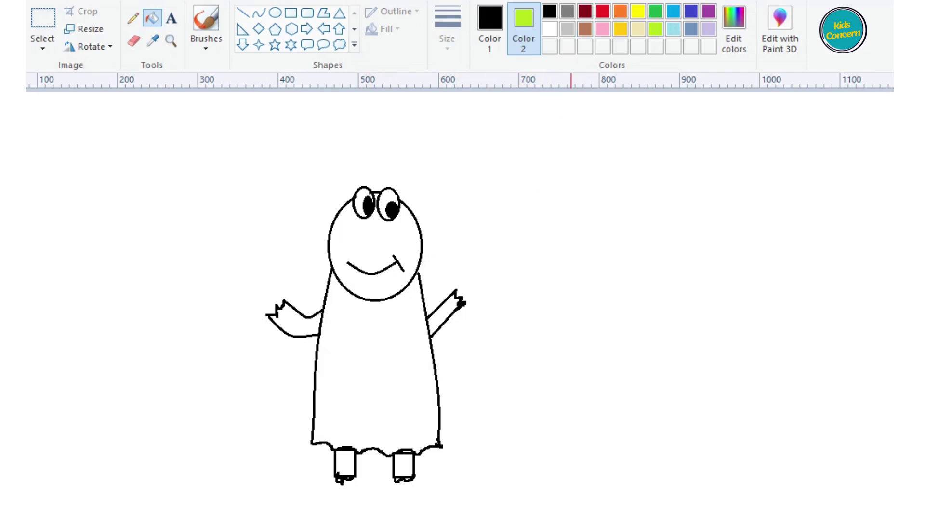
# - Try a lime fill on the character's dress-shaped body and recolour it red
pyautogui.click(491, 28)
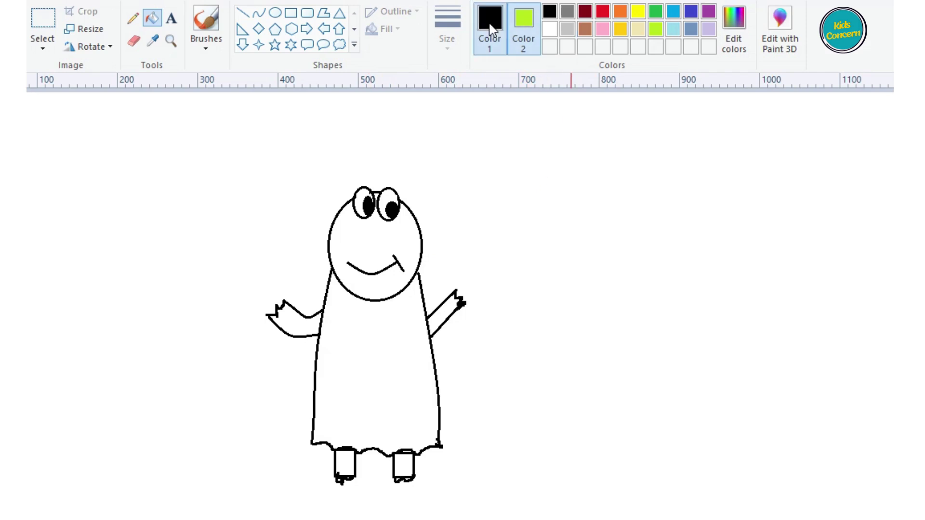
pyautogui.click(655, 29)
pyautogui.click(352, 341)
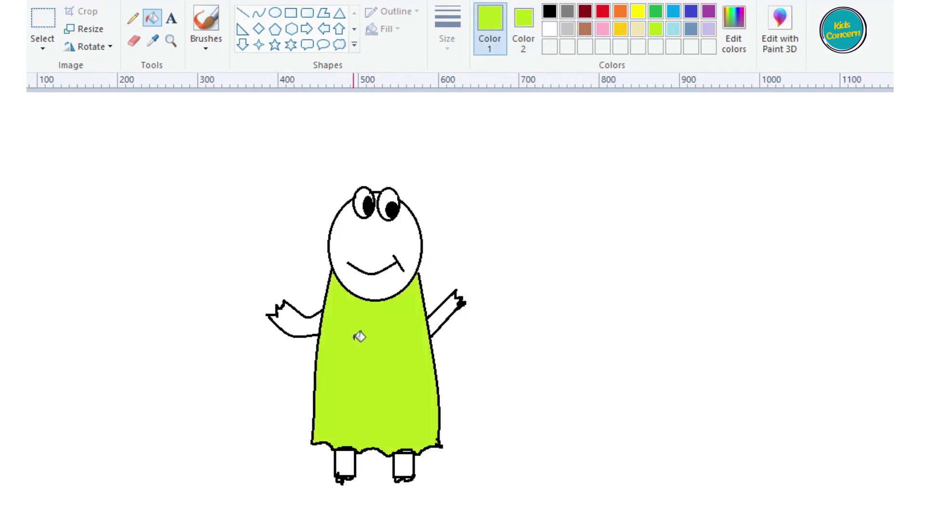
pyautogui.click(602, 12)
pyautogui.click(398, 341)
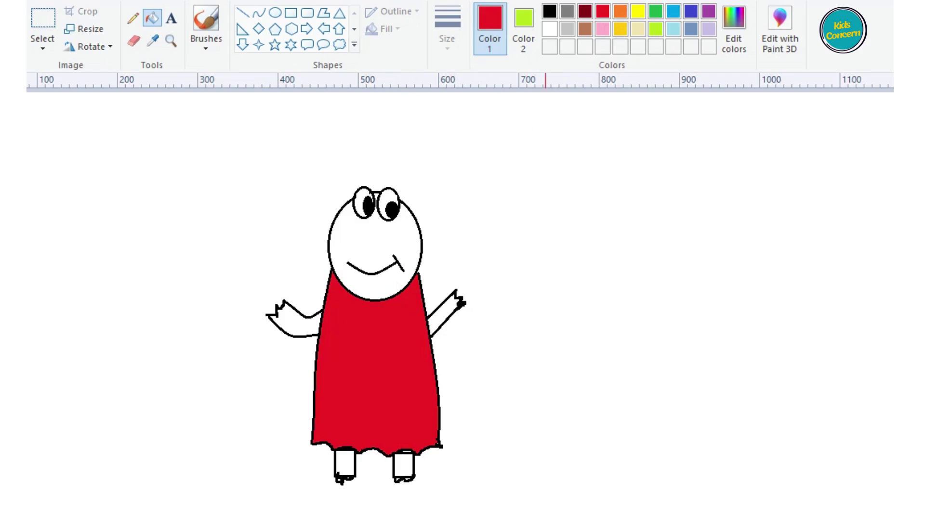
# - Fill the character's head, both arms and both legs with lime
pyautogui.click(656, 28)
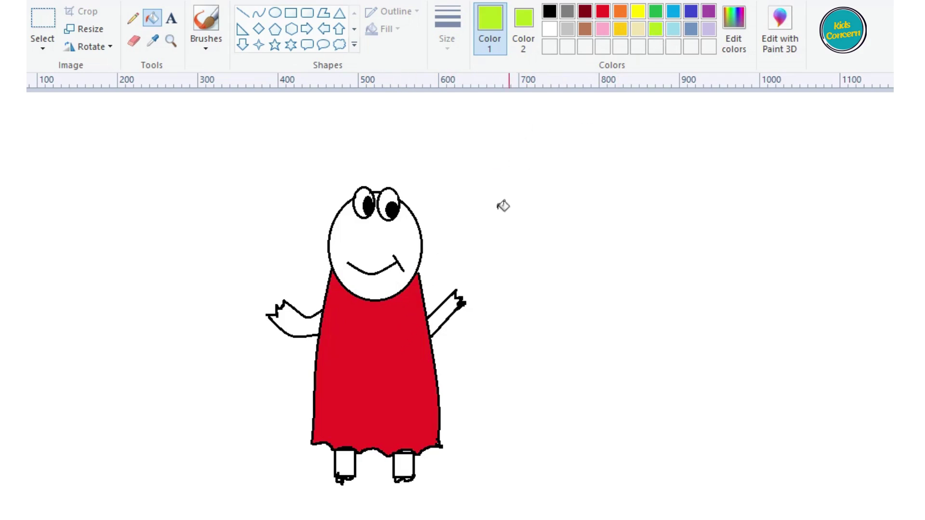
pyautogui.click(399, 239)
pyautogui.click(453, 310)
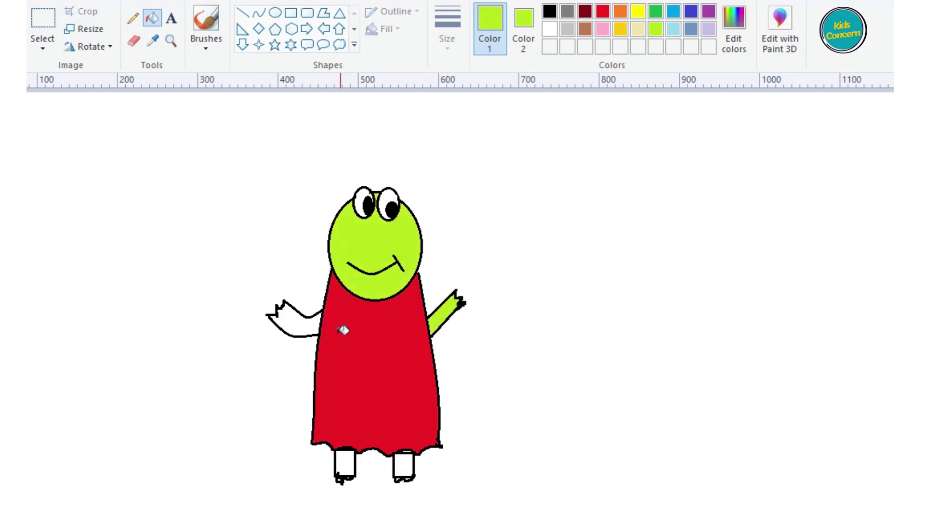
pyautogui.click(314, 320)
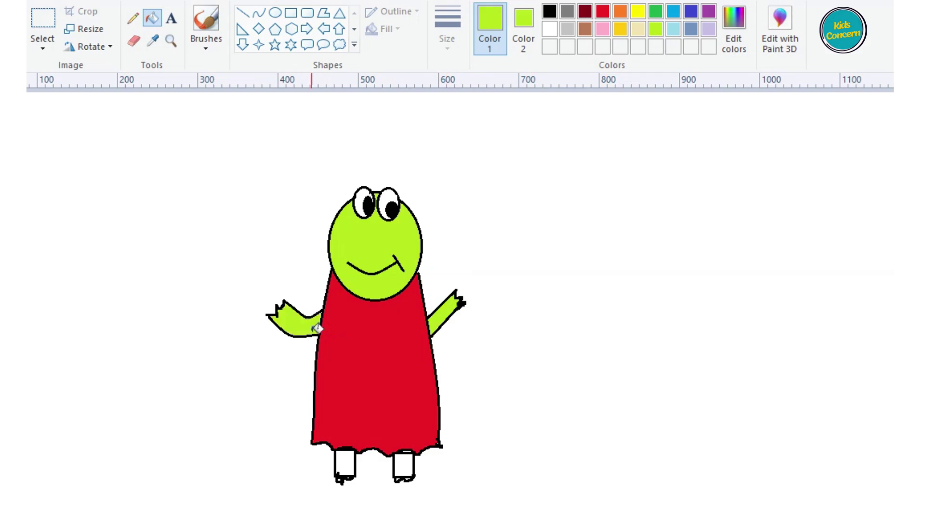
pyautogui.click(353, 463)
pyautogui.click(404, 465)
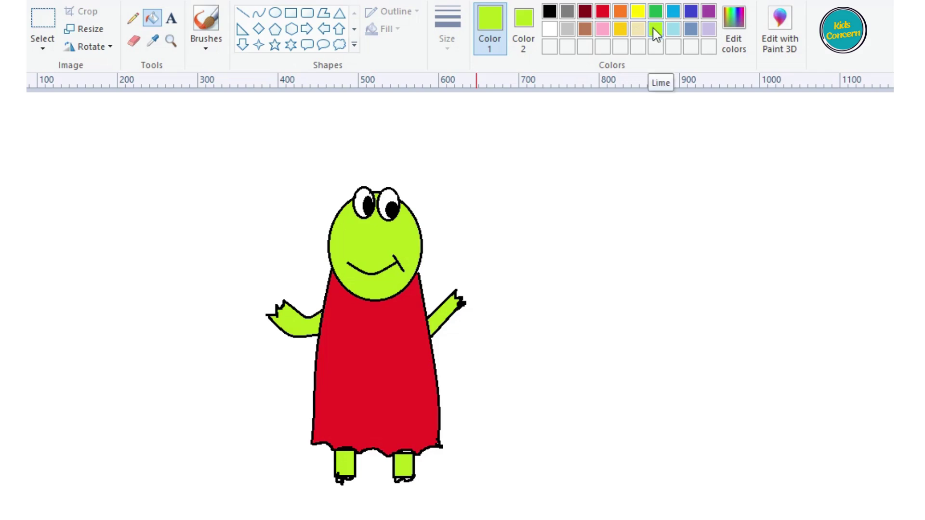
# - Draw eight small yellow oval outlines scattered across the red body
pyautogui.click(638, 17)
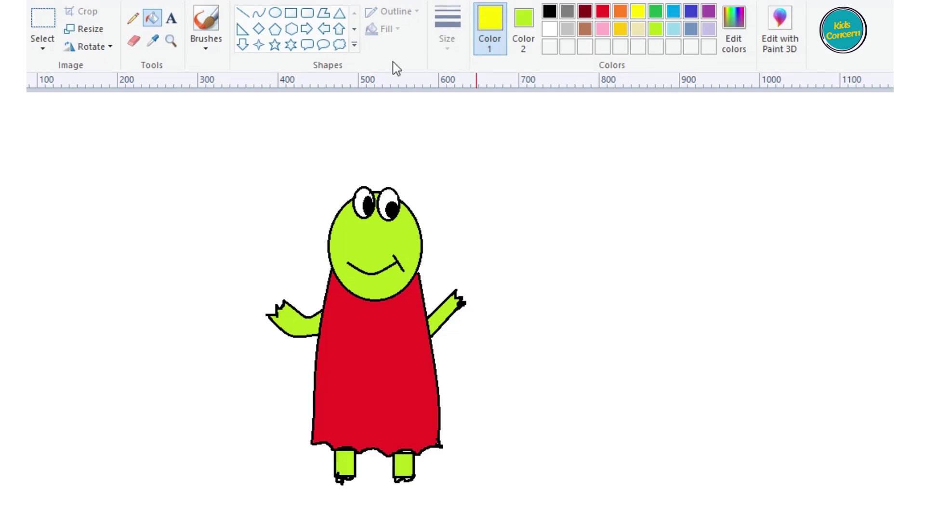
pyautogui.click(275, 13)
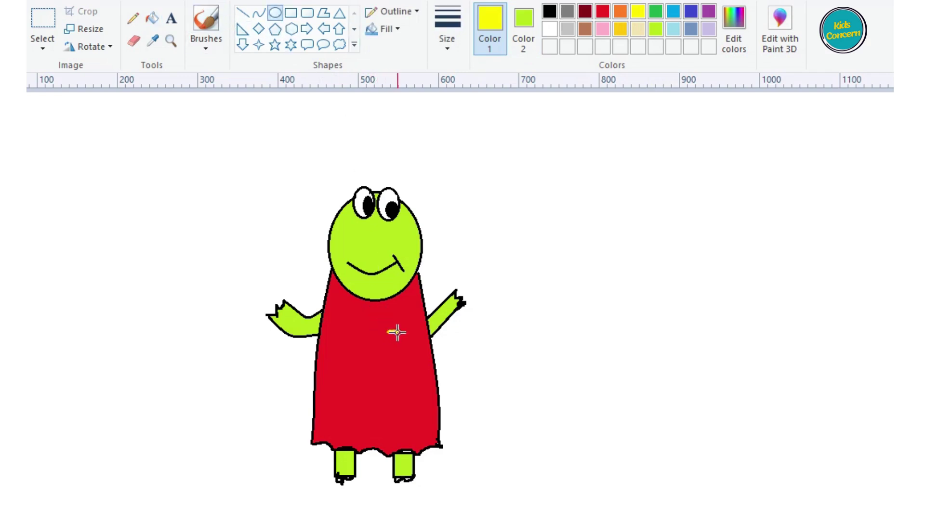
pyautogui.moveTo(388, 332)
pyautogui.mouseDown()
pyautogui.moveTo(397, 341)
pyautogui.moveTo(353, 371)
pyautogui.moveTo(386, 375)
pyautogui.moveTo(351, 417)
pyautogui.moveTo(405, 420)
pyautogui.moveTo(393, 429)
pyautogui.mouseUp()
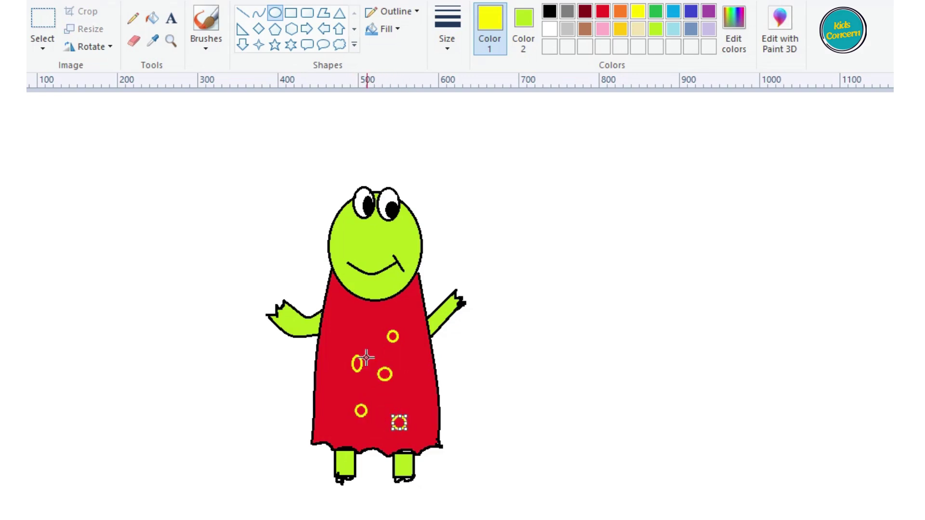
pyautogui.moveTo(345, 322); pyautogui.dragTo(355, 331)
pyautogui.moveTo(408, 355); pyautogui.dragTo(417, 366)
pyautogui.moveTo(339, 393); pyautogui.dragTo(327, 404)
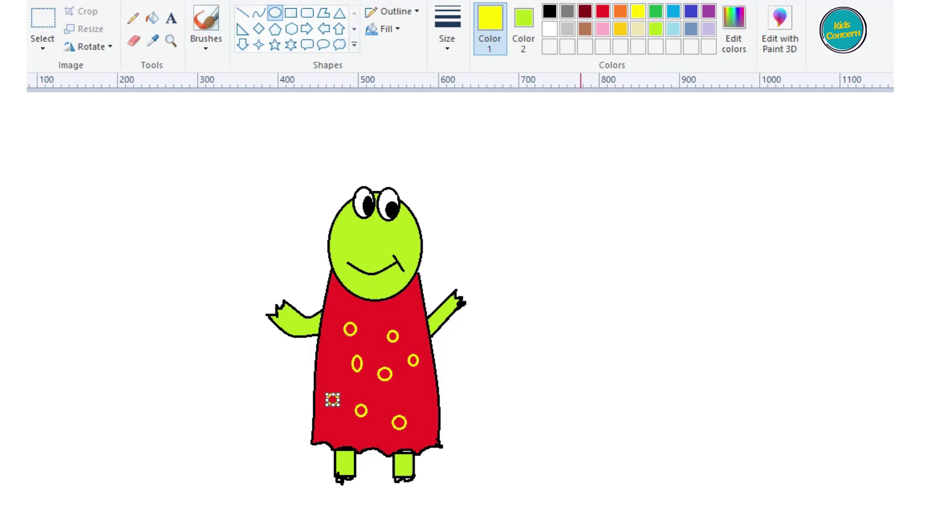
# - Fill the small ovals on the red body with solid yellow
pyautogui.click(152, 18)
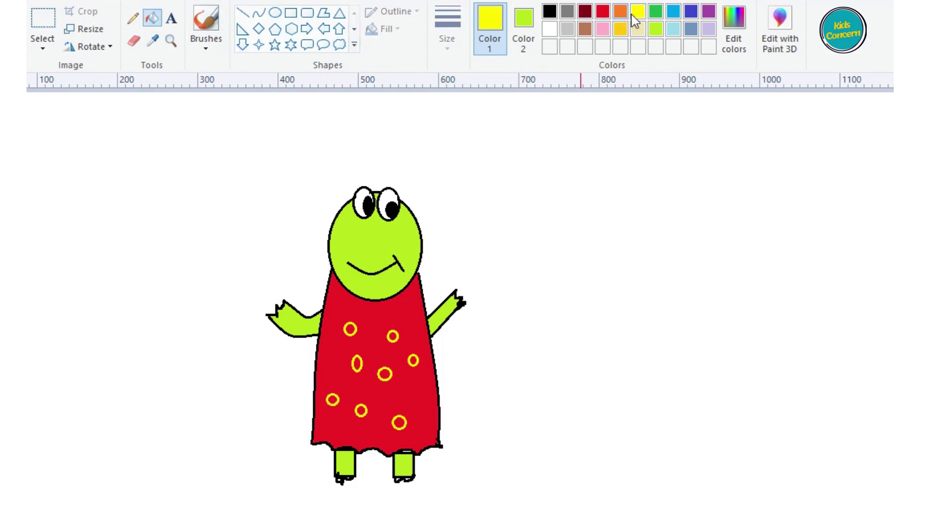
pyautogui.click(351, 329)
pyautogui.click(392, 336)
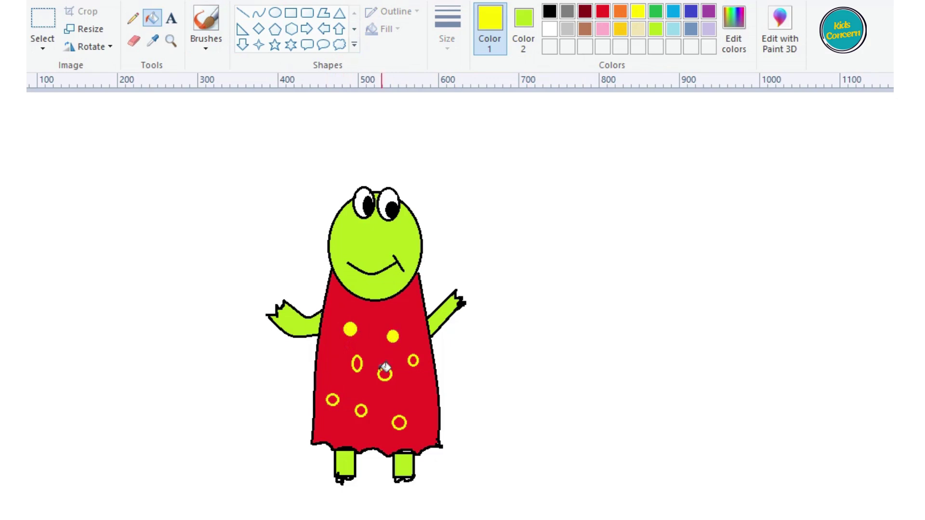
pyautogui.click(358, 364)
pyautogui.click(386, 374)
pyautogui.click(413, 359)
pyautogui.click(362, 410)
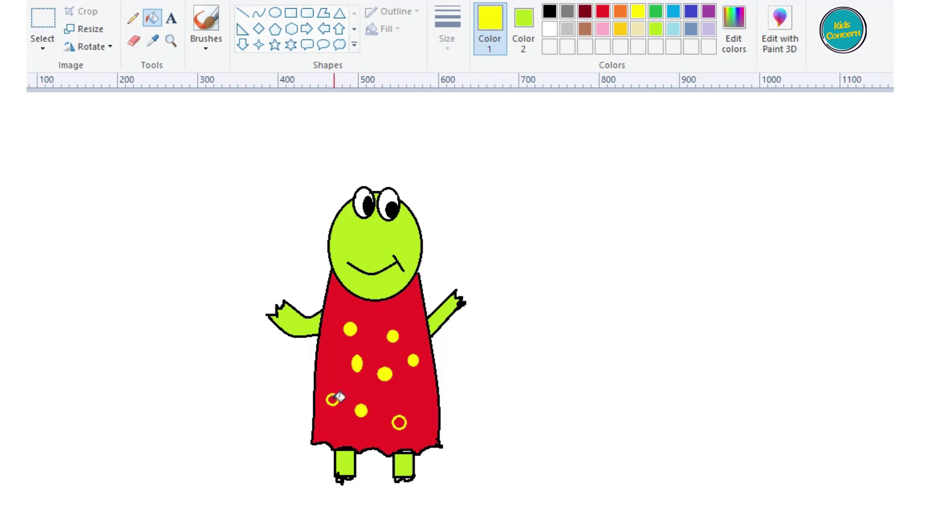
pyautogui.click(400, 423)
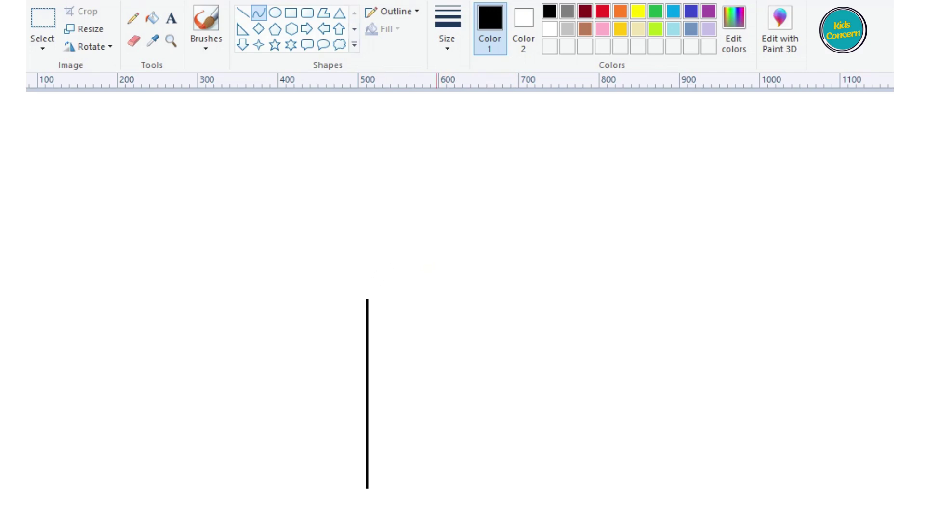
# - Erase the vertical black line from the canvas
pyautogui.click(133, 41)
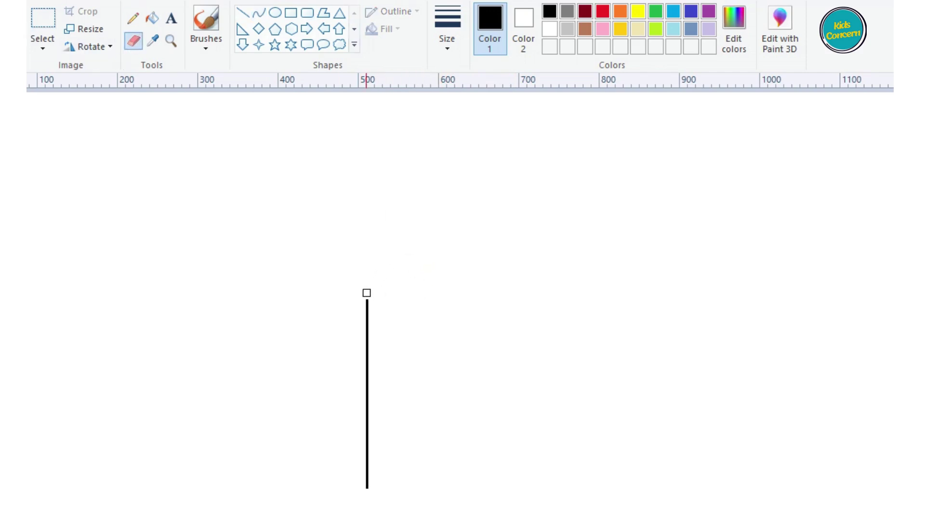
pyautogui.moveTo(366, 293); pyautogui.dragTo(366, 451)
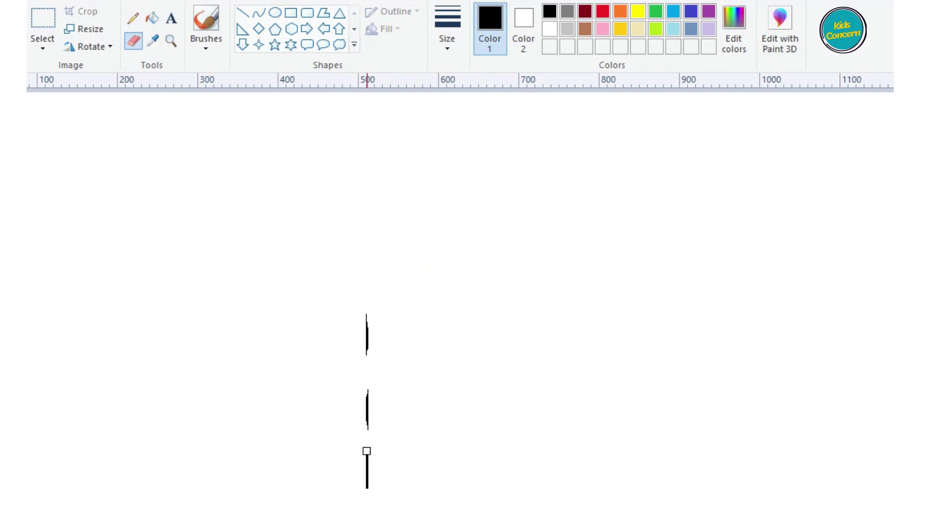
pyautogui.moveTo(367, 492)
pyautogui.mouseDown()
pyautogui.moveTo(376, 362)
pyautogui.moveTo(365, 362)
pyautogui.moveTo(374, 319)
pyautogui.moveTo(365, 301)
pyautogui.mouseUp()
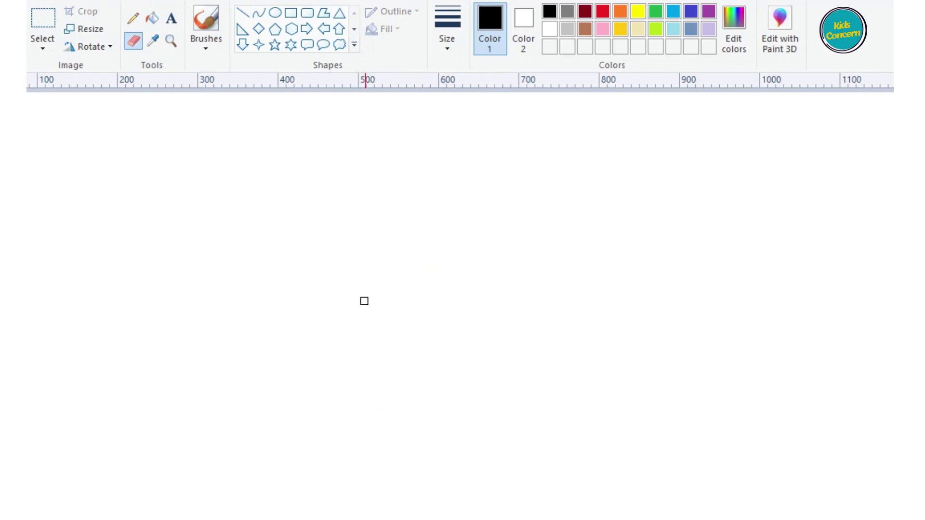
# - Draw a tall black curve in the lower canvas as the stem's left side, flaring outward to the left at its base
pyautogui.click(245, 13)
pyautogui.click(259, 13)
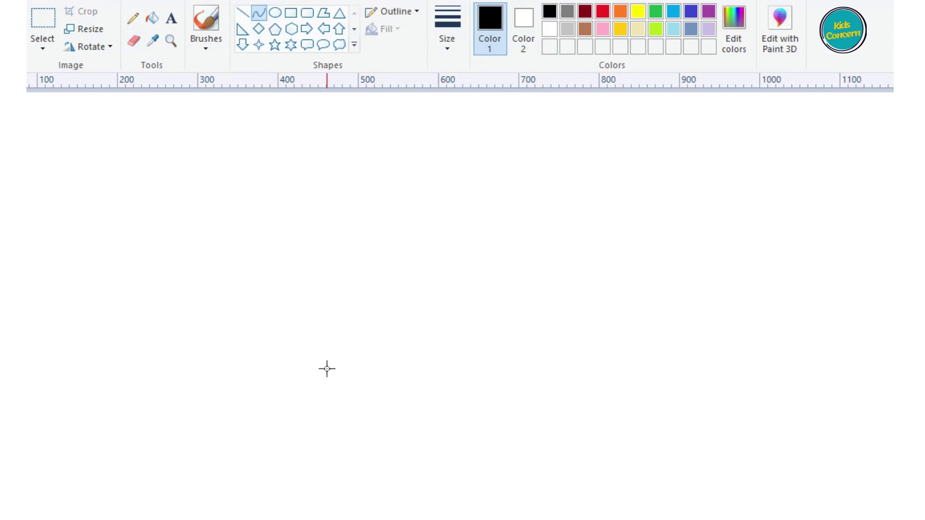
pyautogui.moveTo(333, 327); pyautogui.dragTo(305, 519)
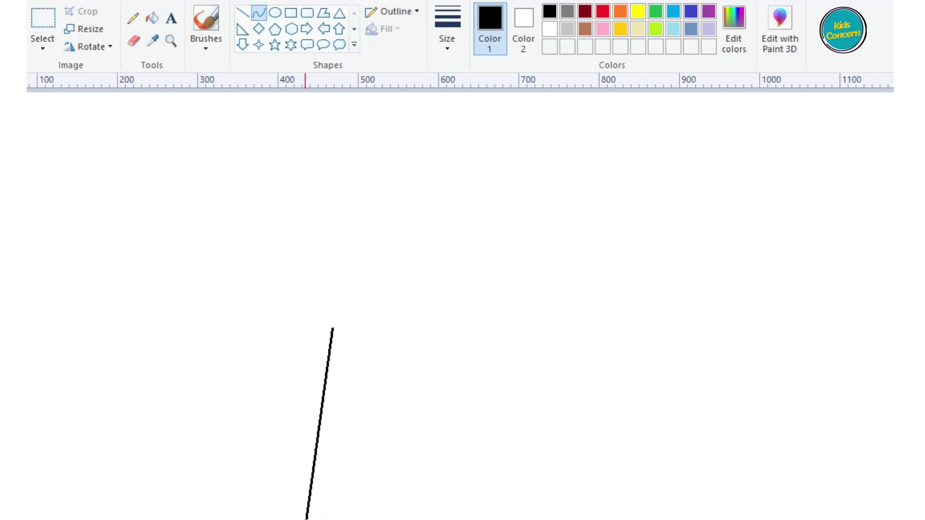
pyautogui.moveTo(295, 436); pyautogui.dragTo(336, 459)
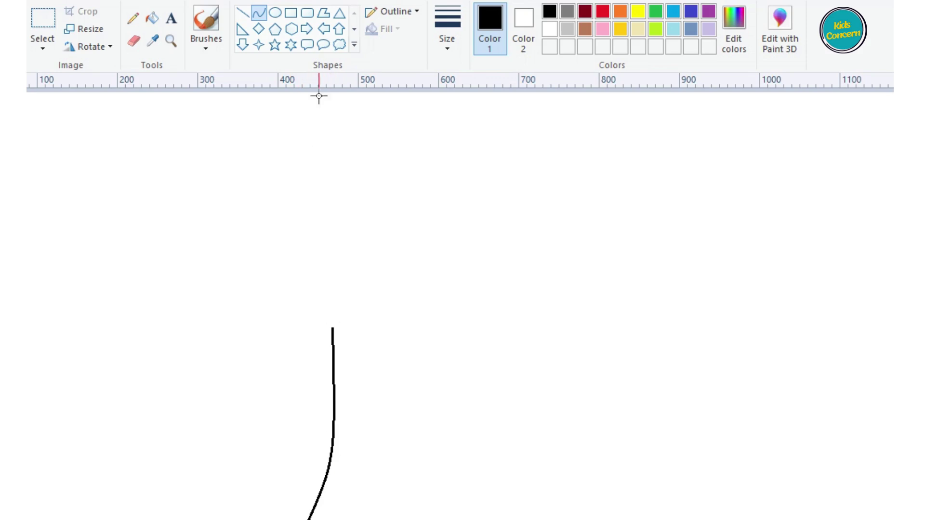
pyautogui.click(243, 13)
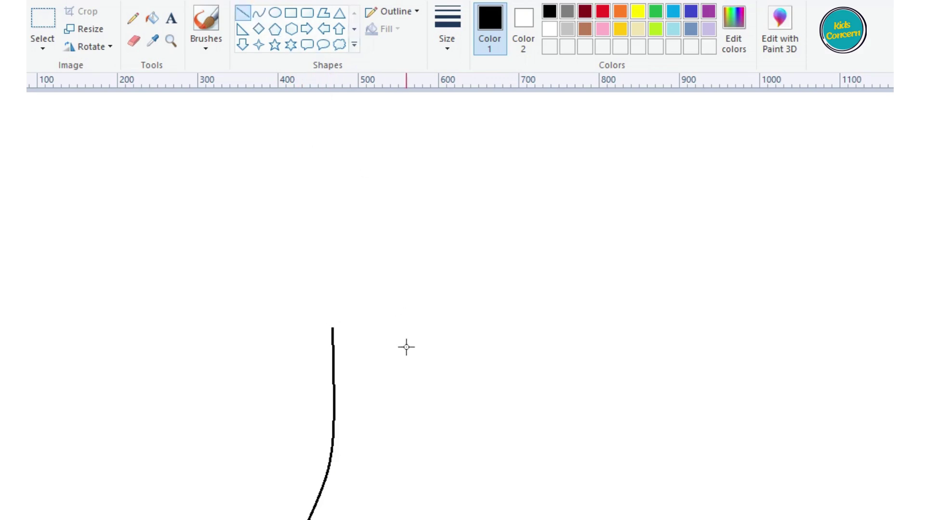
pyautogui.moveTo(390, 330); pyautogui.dragTo(426, 519)
pyautogui.moveTo(388, 423); pyautogui.dragTo(370, 455)
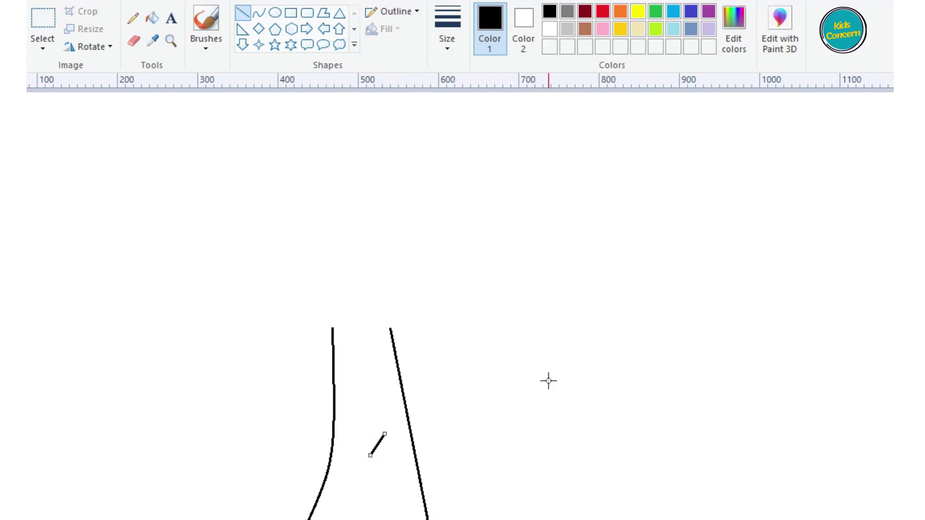
pyautogui.hotkey('ctrl', 'z')
pyautogui.hotkey('ctrl', 'z')
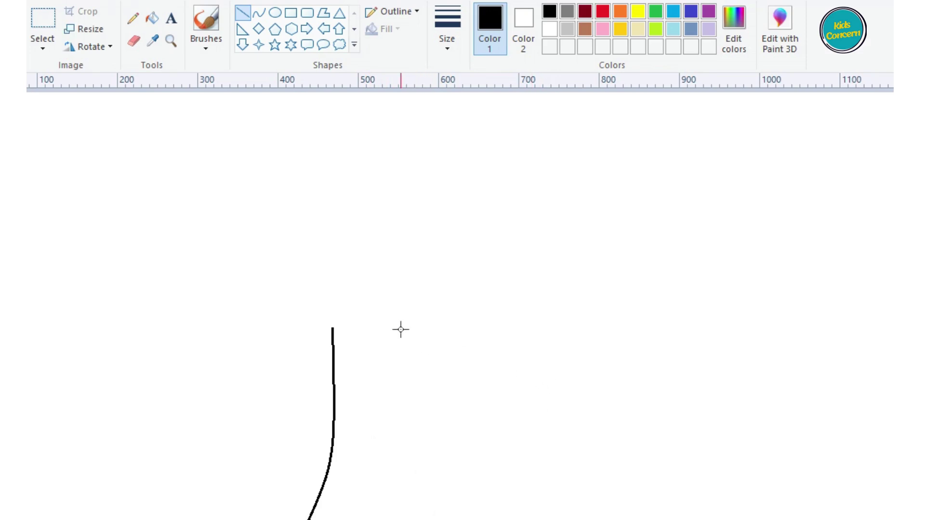
pyautogui.moveTo(400, 330); pyautogui.dragTo(451, 467)
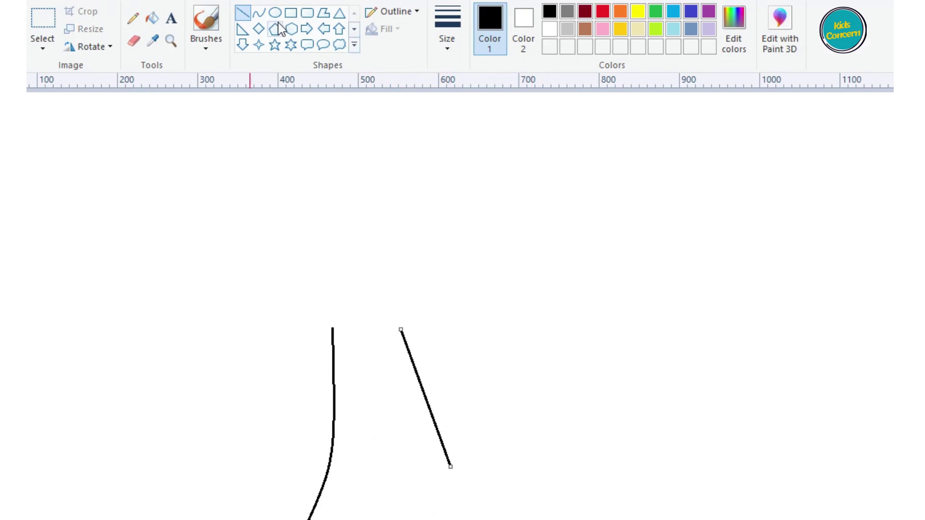
pyautogui.hotkey('ctrl', 'z')
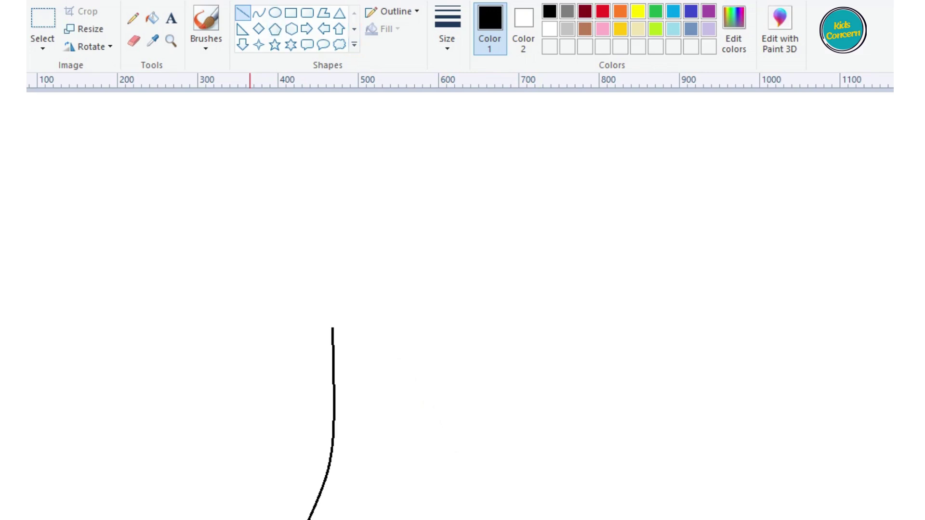
# - Draw a mirrored curve as the stem's right side, flaring outward to the right at its base
pyautogui.click(259, 12)
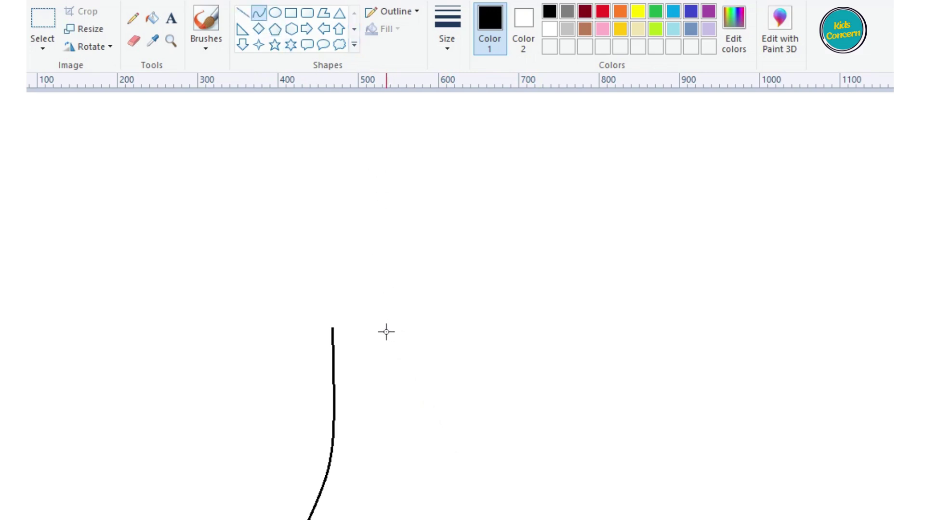
pyautogui.moveTo(388, 330); pyautogui.dragTo(436, 517)
pyautogui.moveTo(392, 463); pyautogui.dragTo(389, 464)
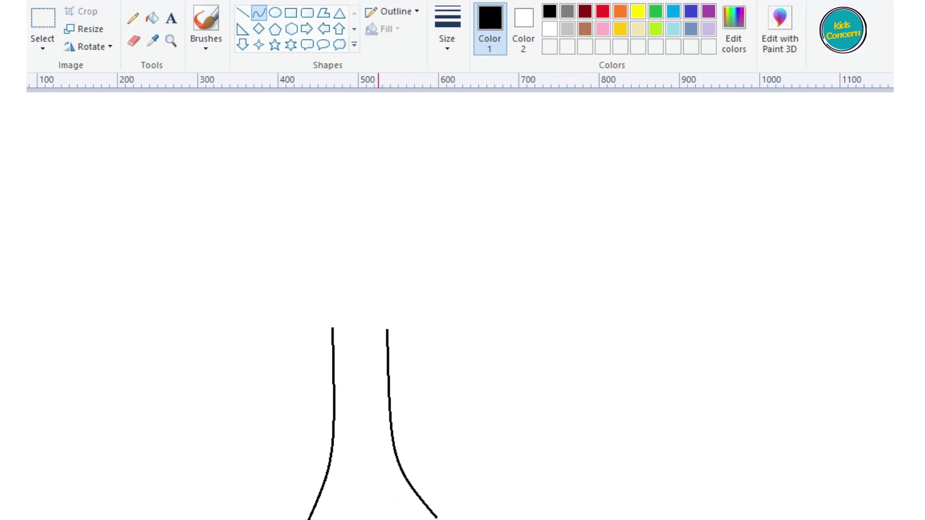
# - Draw a nearly horizontal straight line across the tops of both stem curves, extending well past them on each side
pyautogui.click(243, 12)
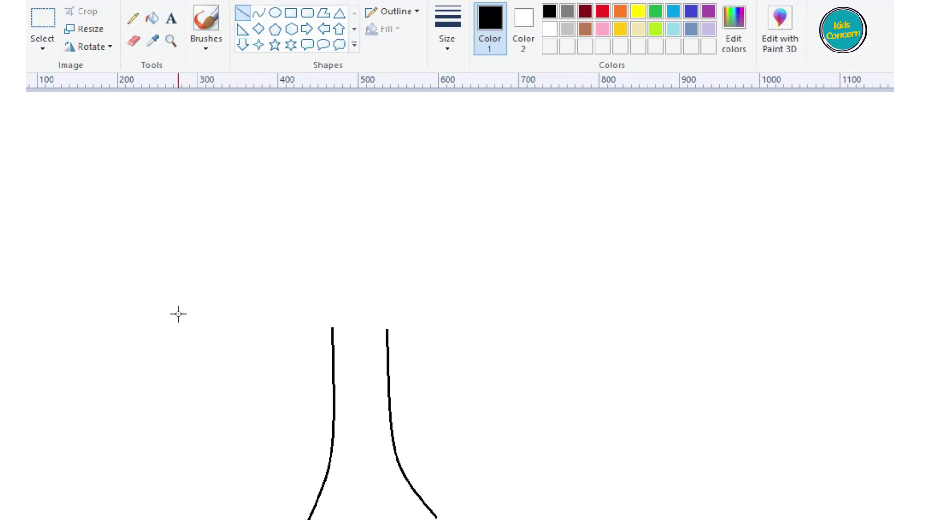
pyautogui.moveTo(179, 314)
pyautogui.mouseDown()
pyautogui.moveTo(316, 340)
pyautogui.moveTo(563, 320)
pyautogui.mouseUp()
pyautogui.hotkey('ctrl', 'z')
pyautogui.moveTo(235, 337); pyautogui.dragTo(500, 333)
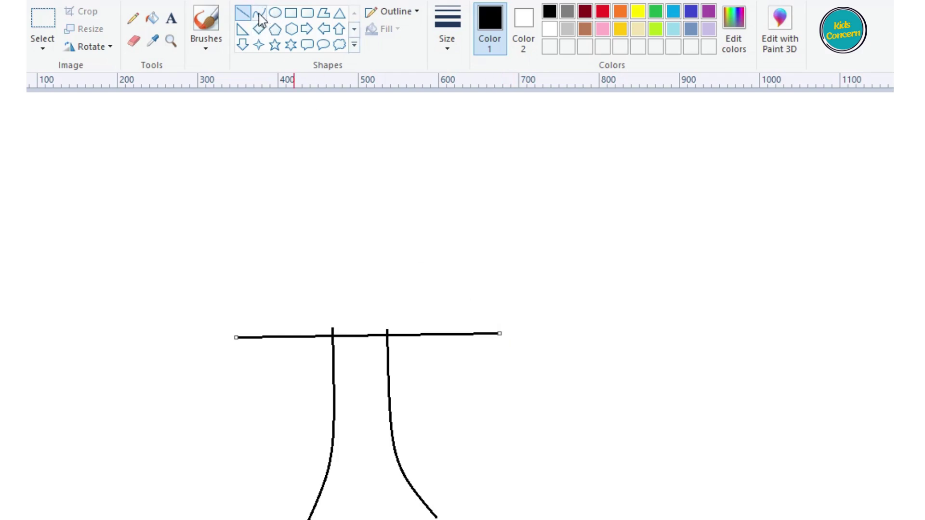
pyautogui.click(258, 13)
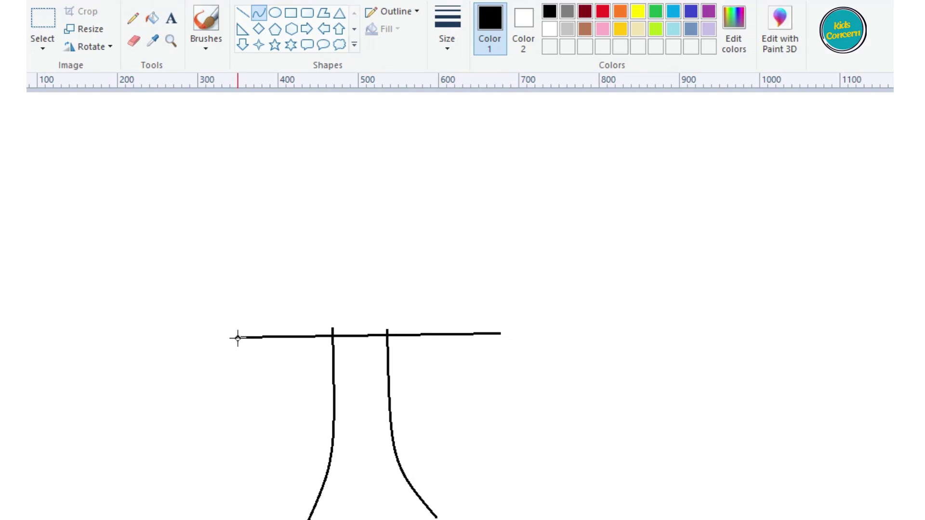
pyautogui.moveTo(238, 337); pyautogui.dragTo(507, 334)
pyautogui.moveTo(346, 317); pyautogui.dragTo(359, 75)
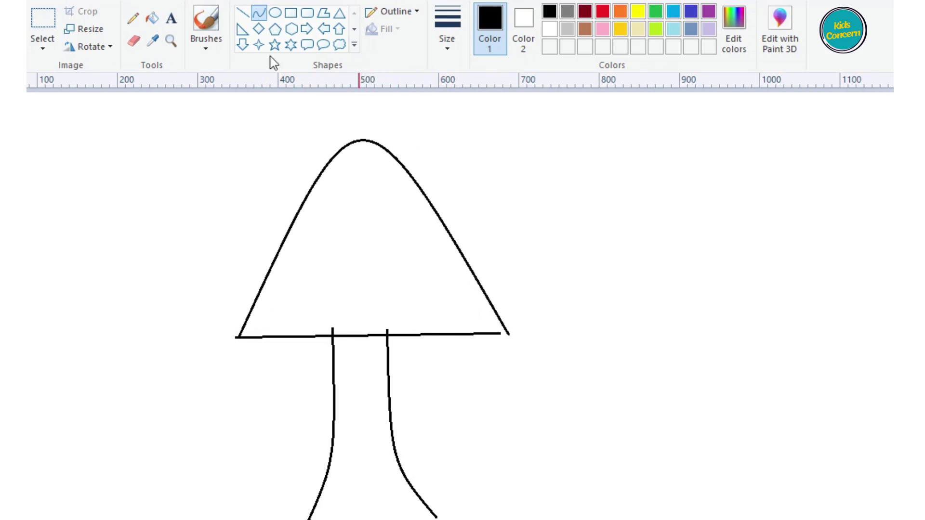
pyautogui.click(276, 12)
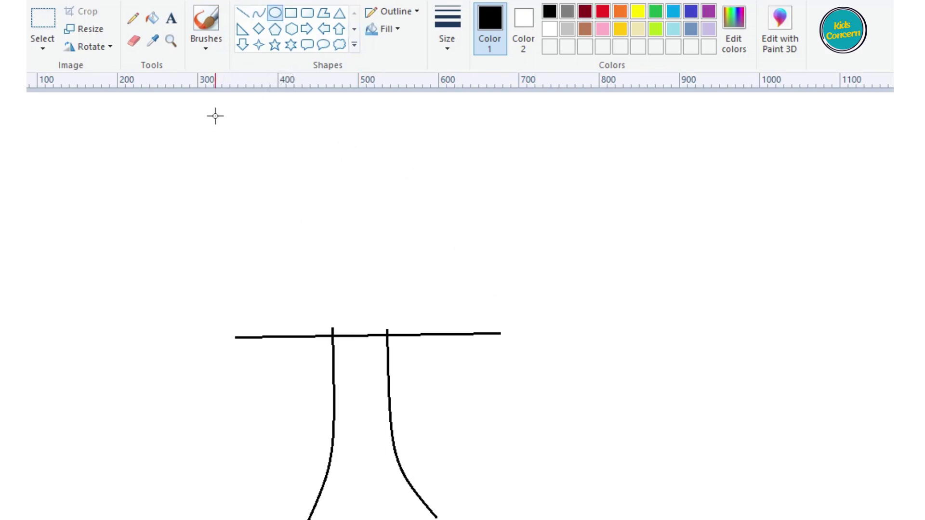
pyautogui.moveTo(210, 249); pyautogui.dragTo(504, 507)
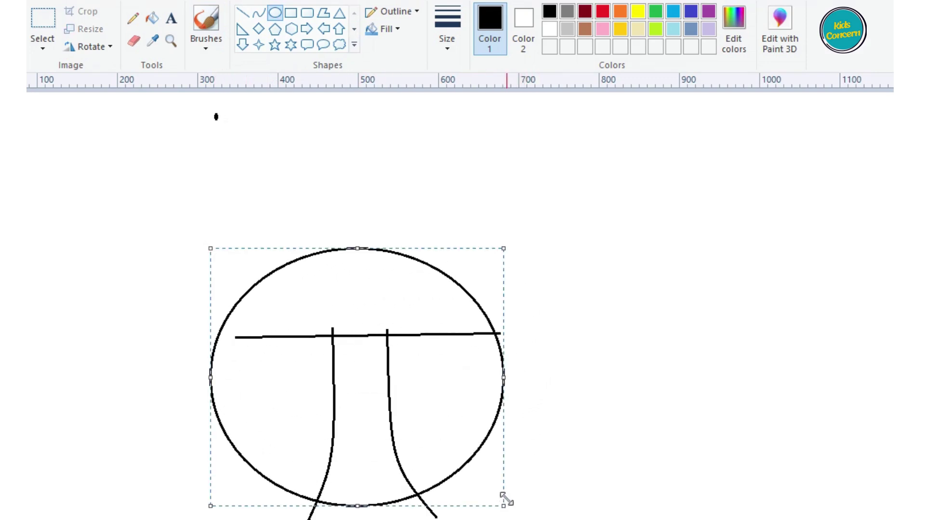
pyautogui.hotkey('ctrl', 'z')
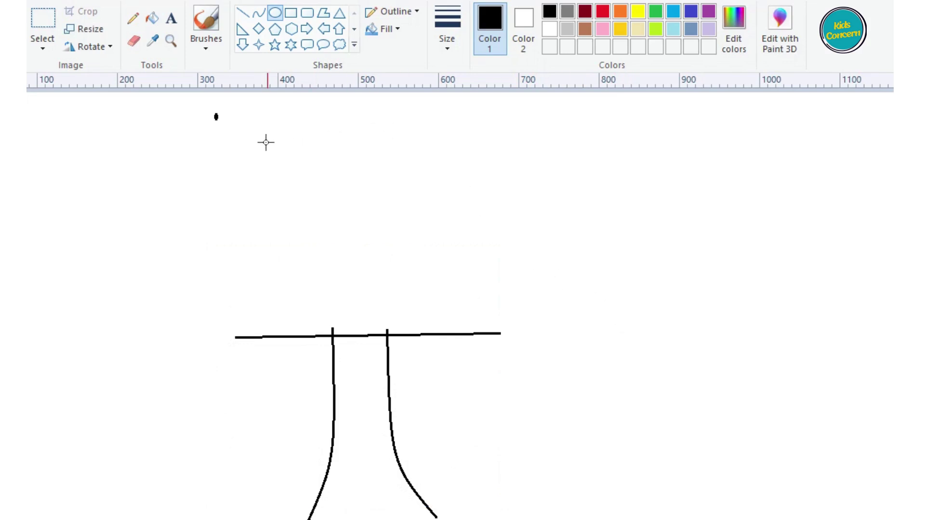
# - Draw a large black circle centred over the stem, enclosing the horizontal line and most of the stem
pyautogui.moveTo(307, 116); pyautogui.dragTo(671, 417)
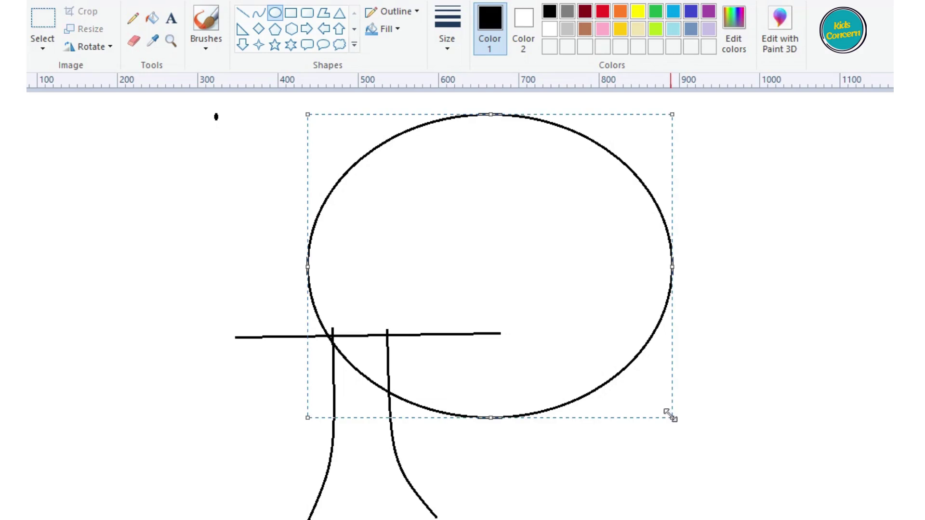
pyautogui.hotkey('ctrl', 'z')
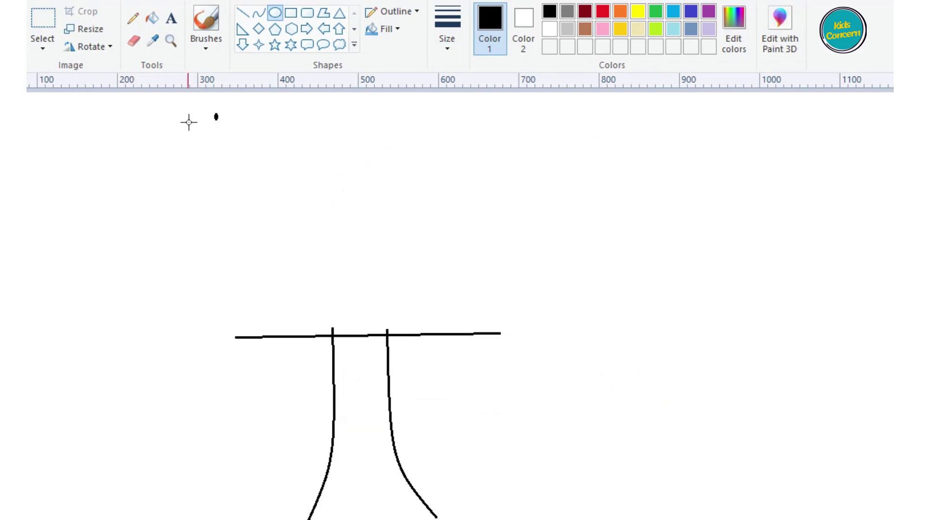
pyautogui.moveTo(195, 150); pyautogui.dragTo(520, 485)
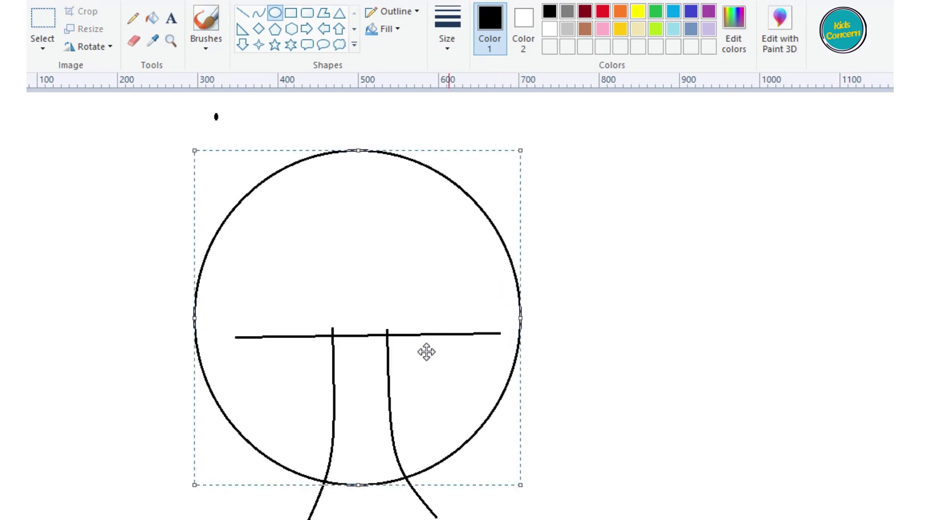
pyautogui.click(133, 42)
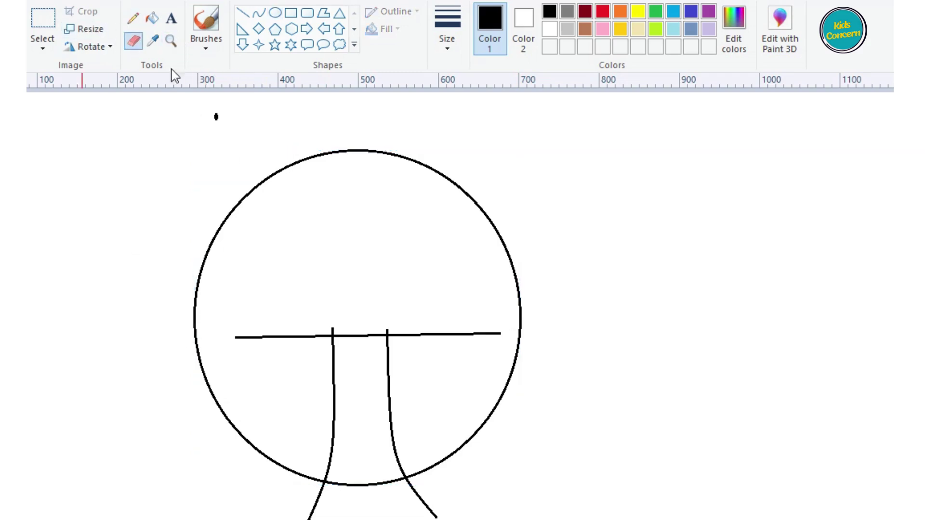
# - Extend both ends of the horizontal line with short straight segments so they reach the circle's outline
pyautogui.click(243, 13)
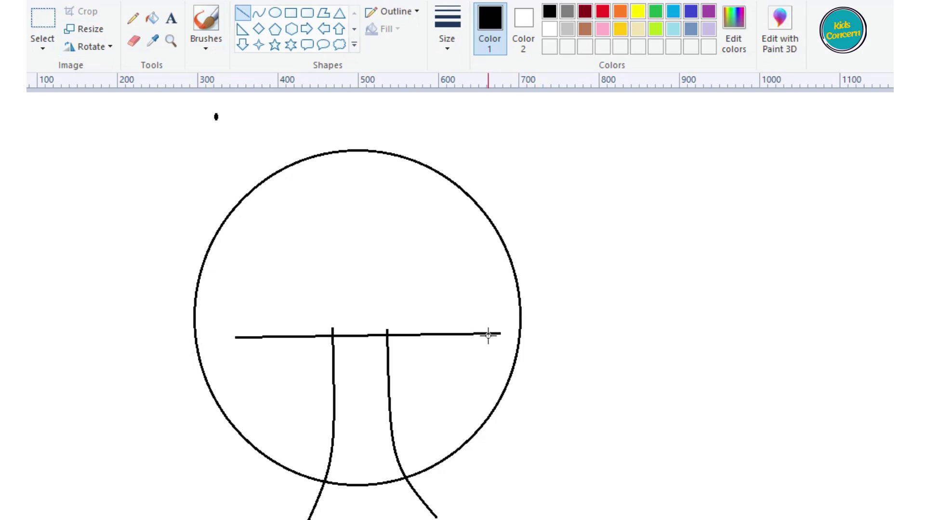
pyautogui.moveTo(498, 333); pyautogui.dragTo(523, 333)
pyautogui.moveTo(244, 339); pyautogui.dragTo(191, 341)
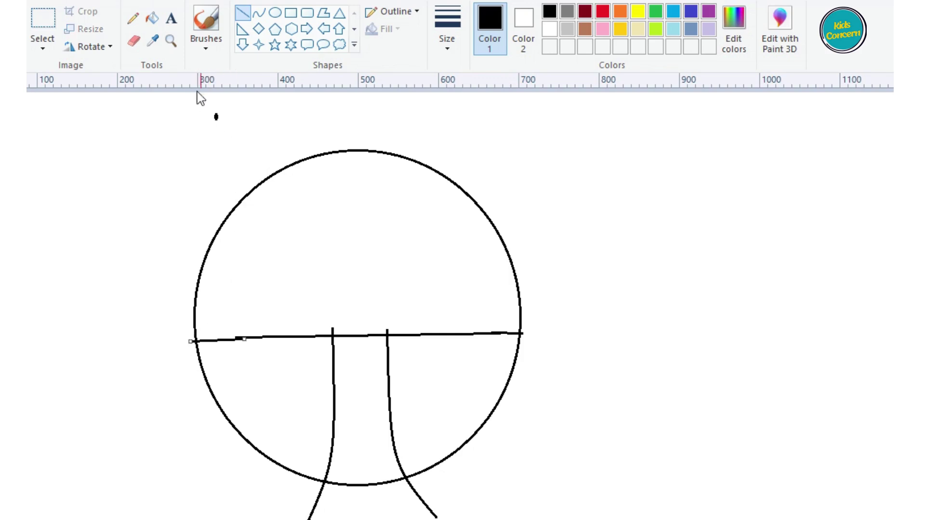
# - Erase the part of the circle below the horizontal line, leaving a dome-shaped canopy above the trunk
pyautogui.click(133, 41)
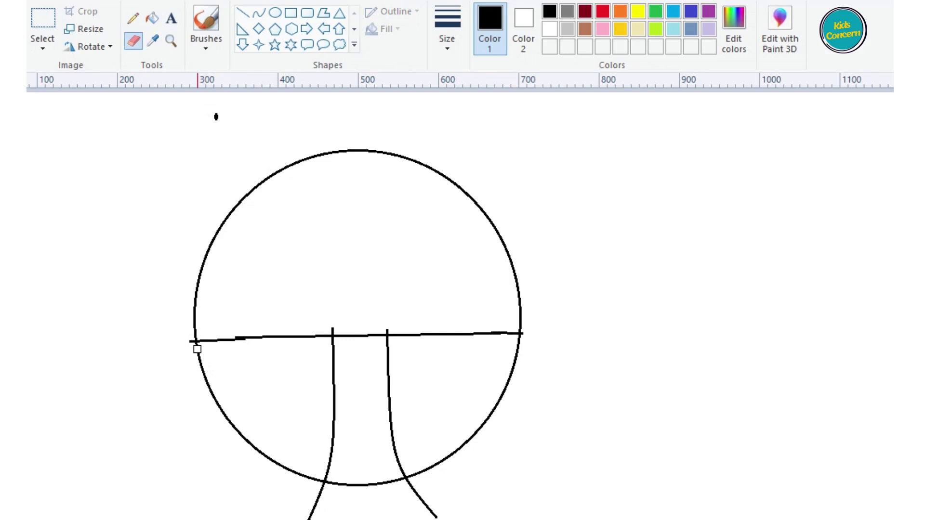
pyautogui.moveTo(197, 349)
pyautogui.mouseDown()
pyautogui.moveTo(209, 375)
pyautogui.moveTo(198, 359)
pyautogui.moveTo(225, 417)
pyautogui.moveTo(211, 400)
pyautogui.mouseUp()
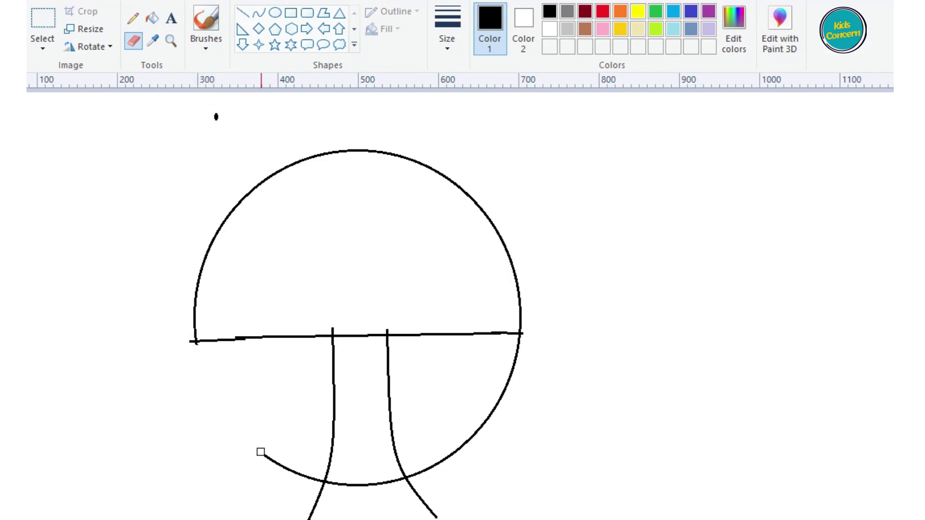
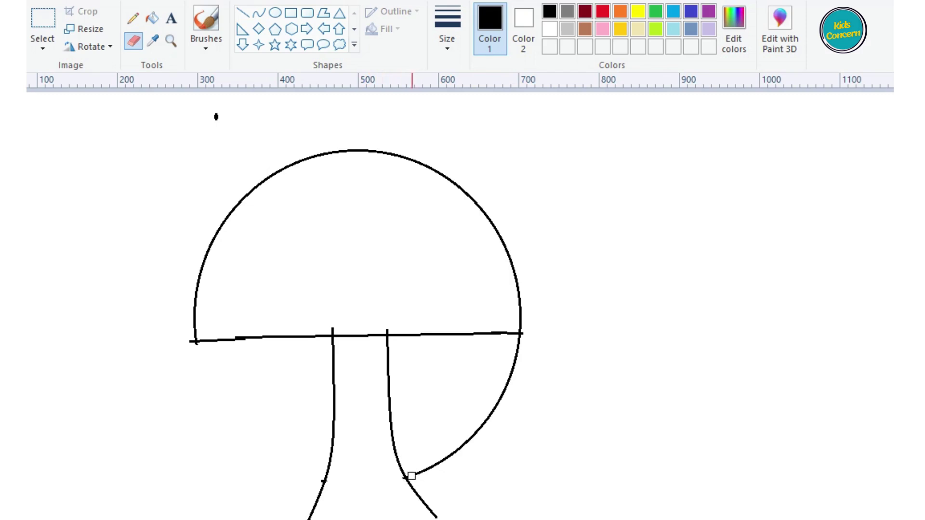
pyautogui.moveTo(413, 474); pyautogui.dragTo(424, 472)
pyautogui.moveTo(440, 456)
pyautogui.mouseDown()
pyautogui.moveTo(483, 435)
pyautogui.moveTo(474, 441)
pyautogui.moveTo(492, 410)
pyautogui.mouseUp()
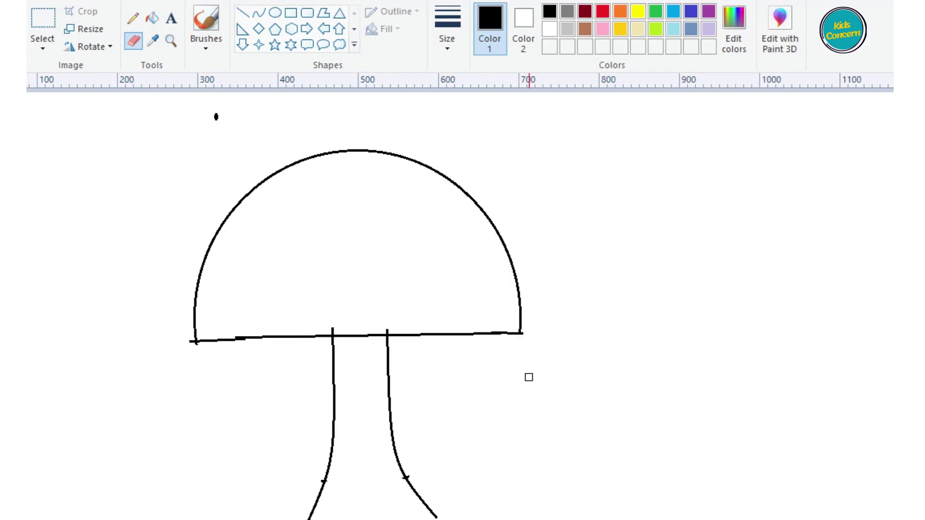
# - Choose brown and close the trunk's open base with a straight line joining the lower ends of both curves
pyautogui.click(586, 30)
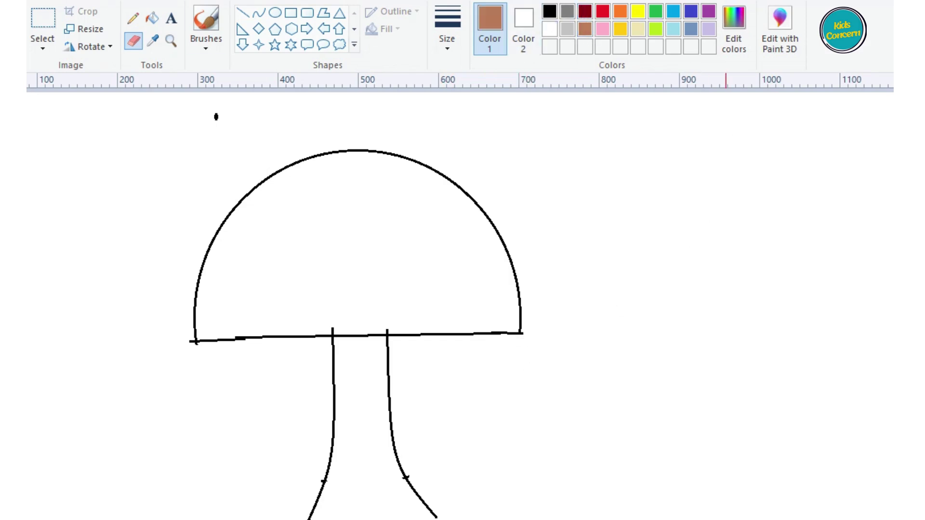
pyautogui.click(152, 17)
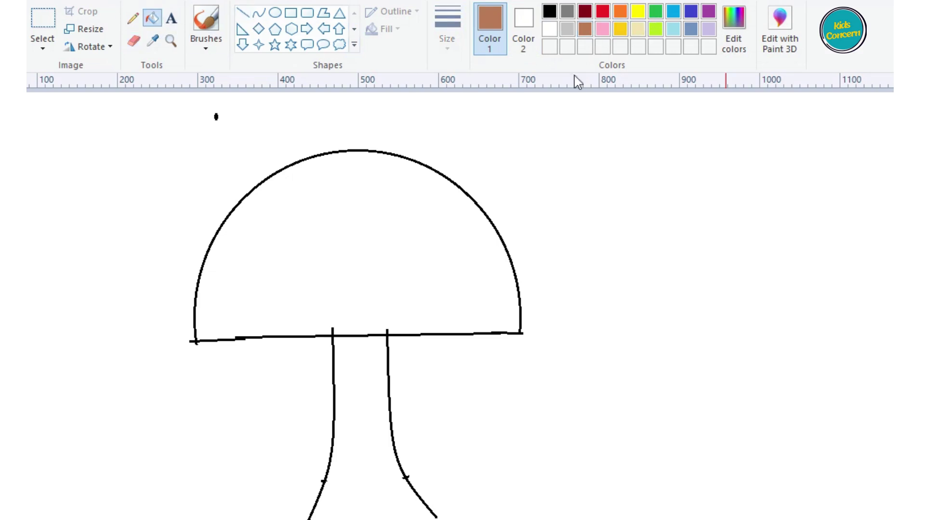
pyautogui.click(378, 442)
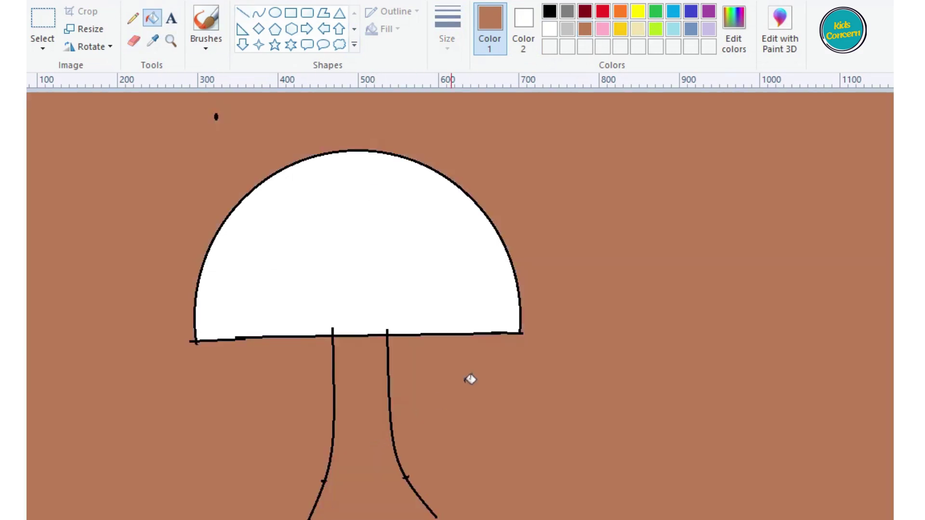
pyautogui.hotkey('ctrl', 'z')
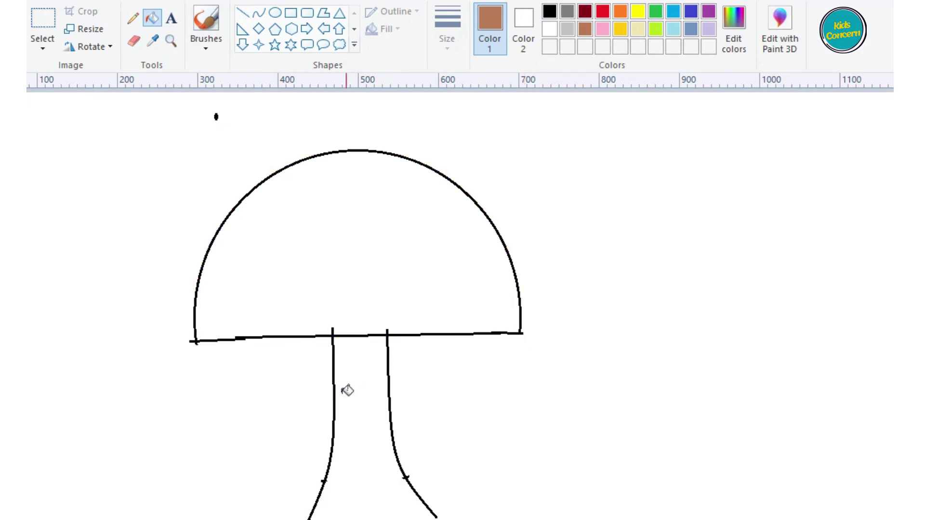
pyautogui.click(243, 13)
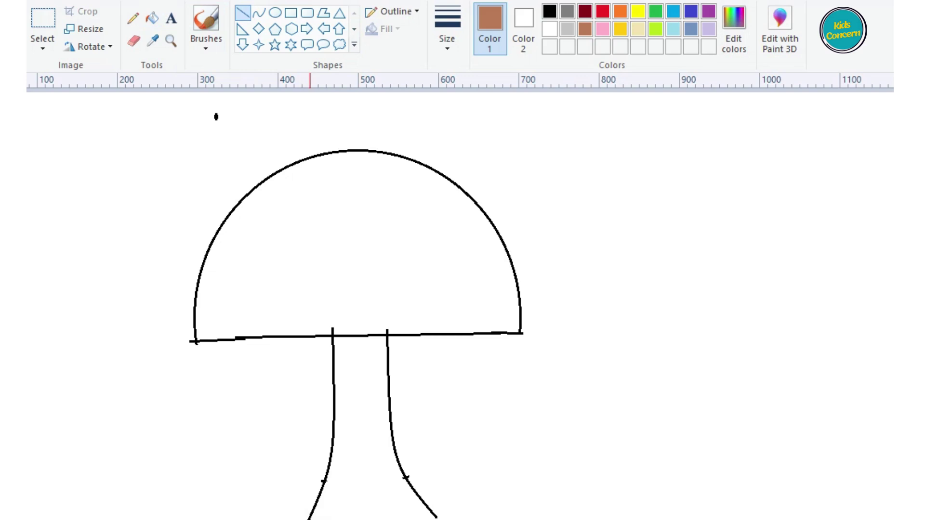
pyautogui.moveTo(311, 517); pyautogui.dragTo(439, 518)
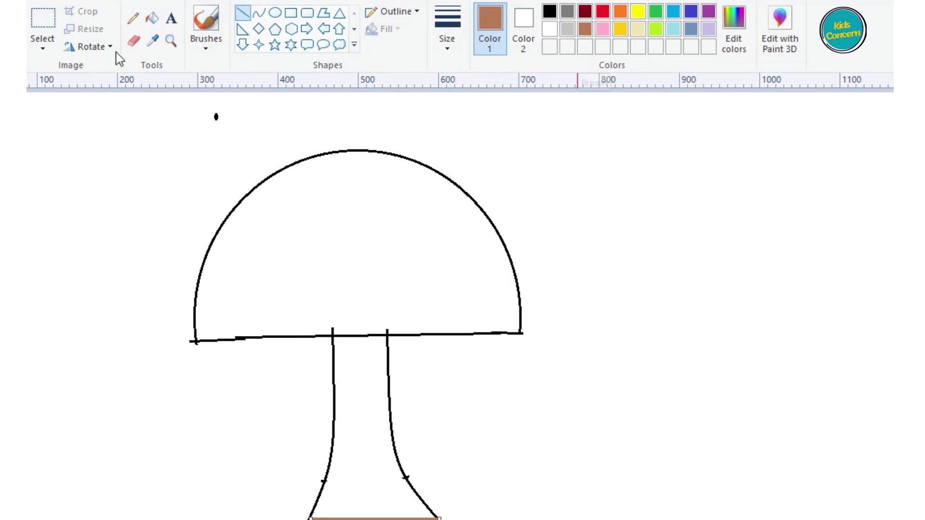
# - Fill the trunk with brown and the dome-shaped canopy with green
pyautogui.click(152, 19)
pyautogui.click(386, 460)
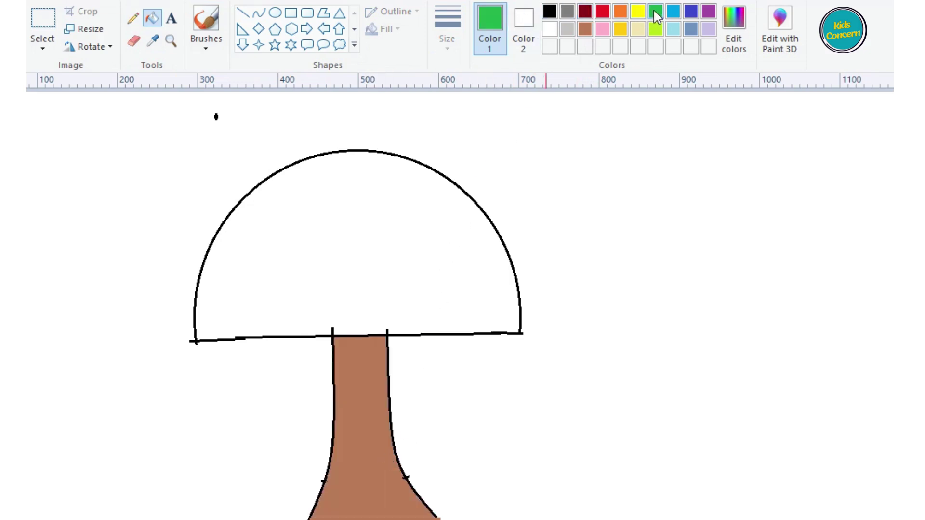
pyautogui.click(406, 235)
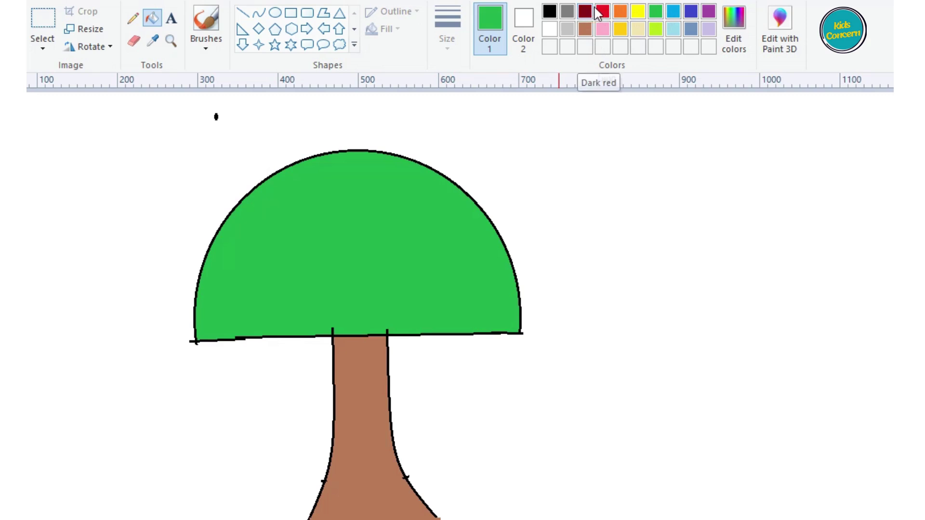
# - Draw two black, nearly vertical swing ropes hanging from the canopy's lower edge to the right of the trunk
pyautogui.click(551, 13)
pyautogui.click(243, 12)
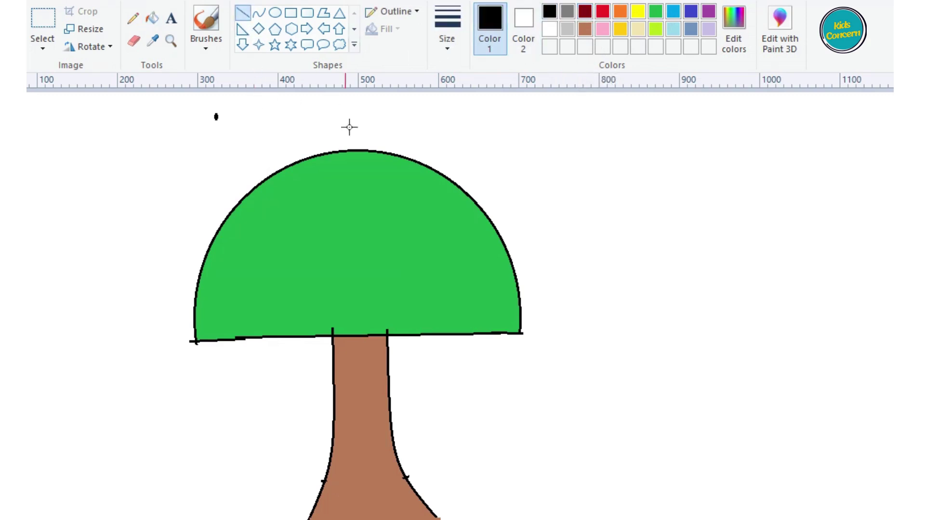
pyautogui.moveTo(428, 336)
pyautogui.mouseDown()
pyautogui.moveTo(450, 371)
pyautogui.moveTo(446, 438)
pyautogui.moveTo(432, 469)
pyautogui.mouseUp()
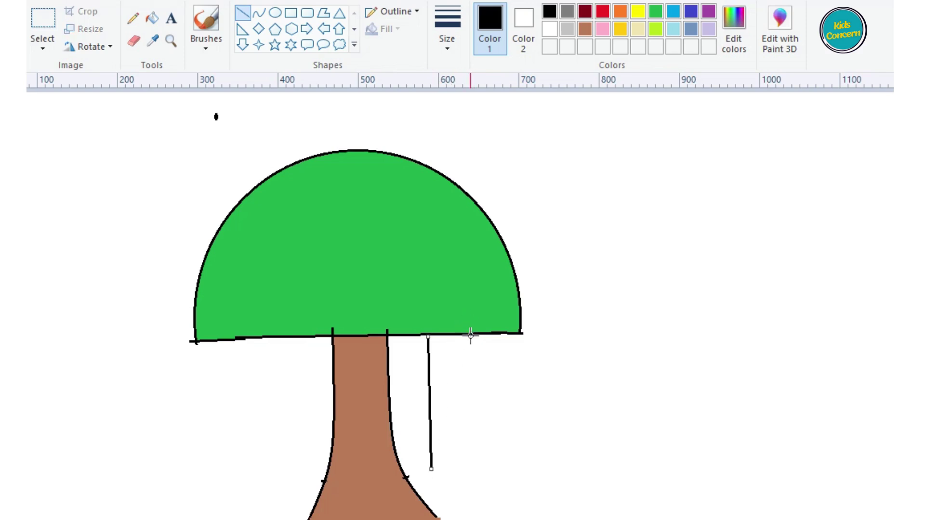
pyautogui.moveTo(470, 333)
pyautogui.mouseDown()
pyautogui.moveTo(491, 402)
pyautogui.moveTo(471, 475)
pyautogui.moveTo(472, 466)
pyautogui.mouseUp()
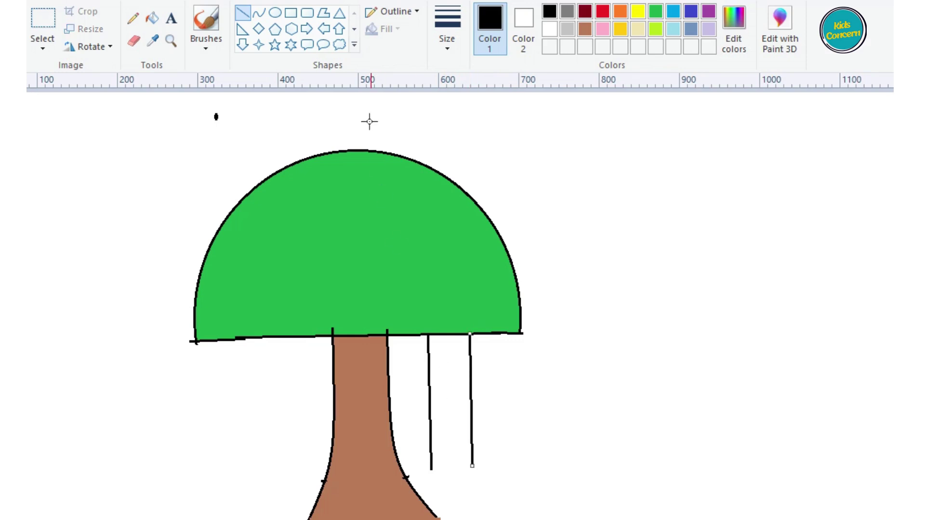
# - Draw a thin black rectangle as the swing seat across the ropes' lower ends and fill it with red
pyautogui.click(291, 12)
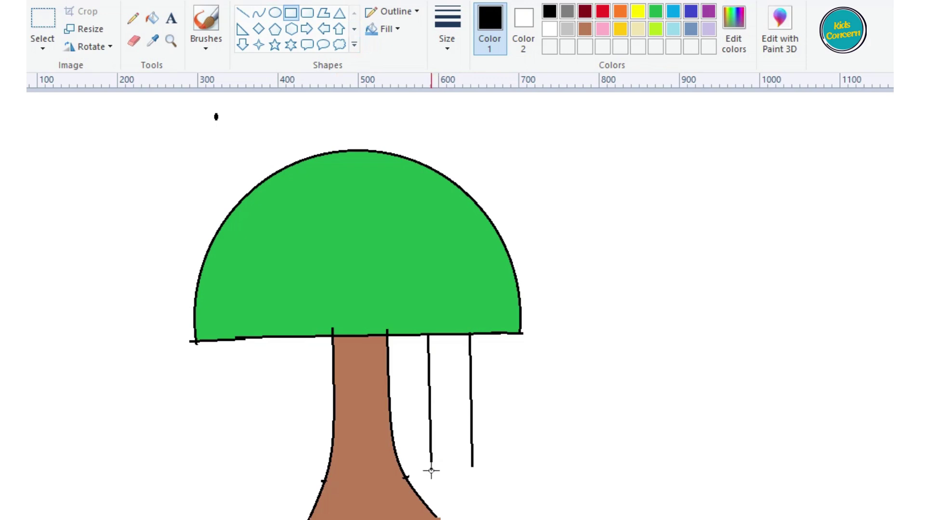
pyautogui.moveTo(432, 462); pyautogui.dragTo(472, 469)
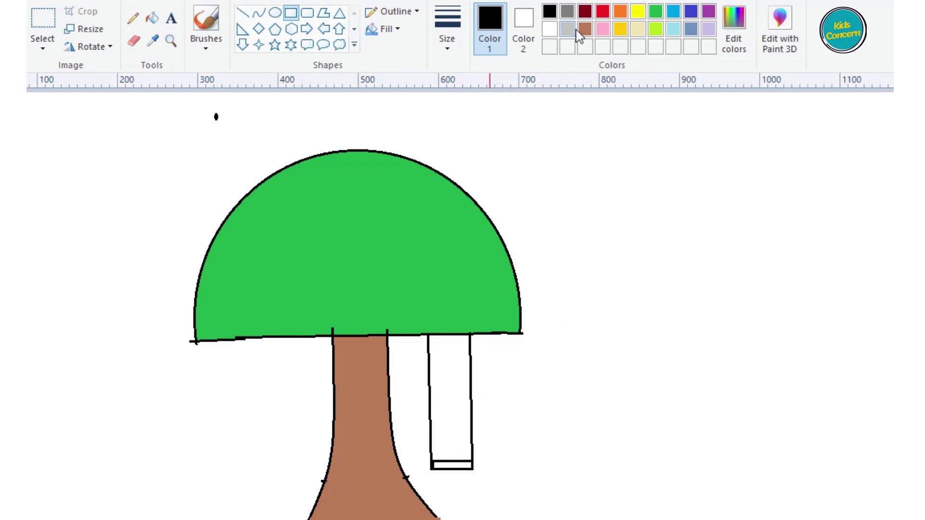
pyautogui.click(603, 10)
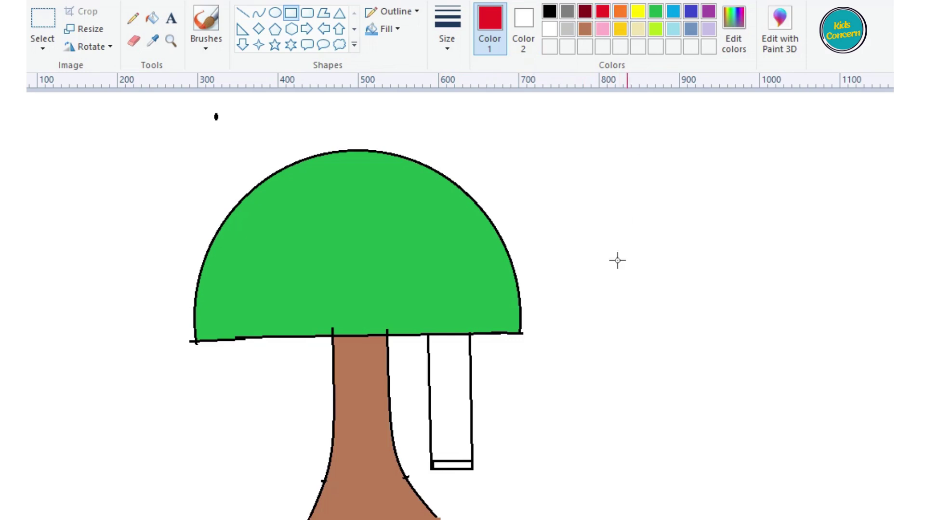
pyautogui.click(151, 19)
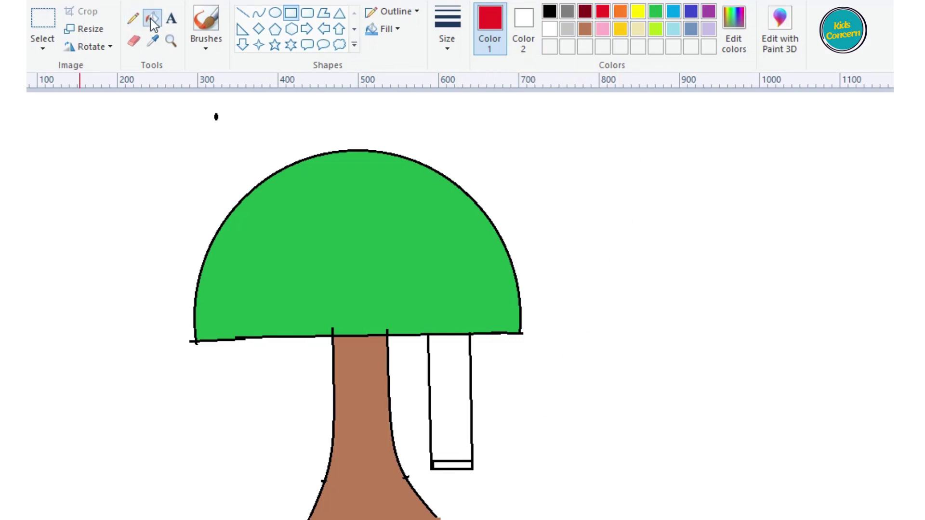
pyautogui.click(466, 465)
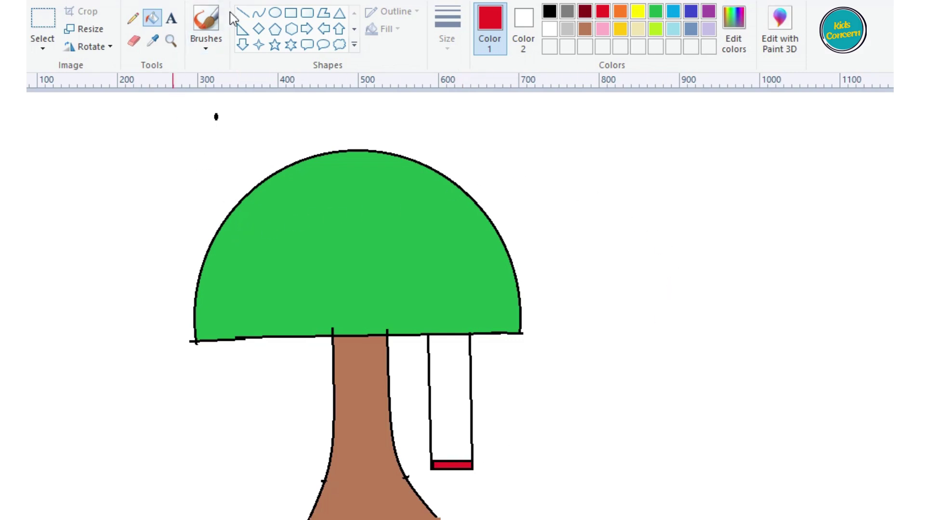
# - Erase the stray black dot above the canopy's left side
pyautogui.click(354, 46)
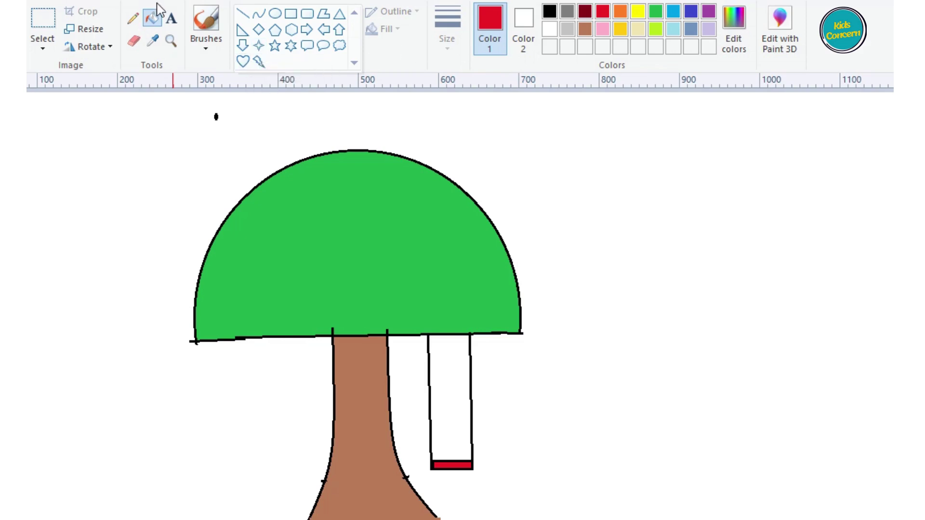
pyautogui.click(135, 41)
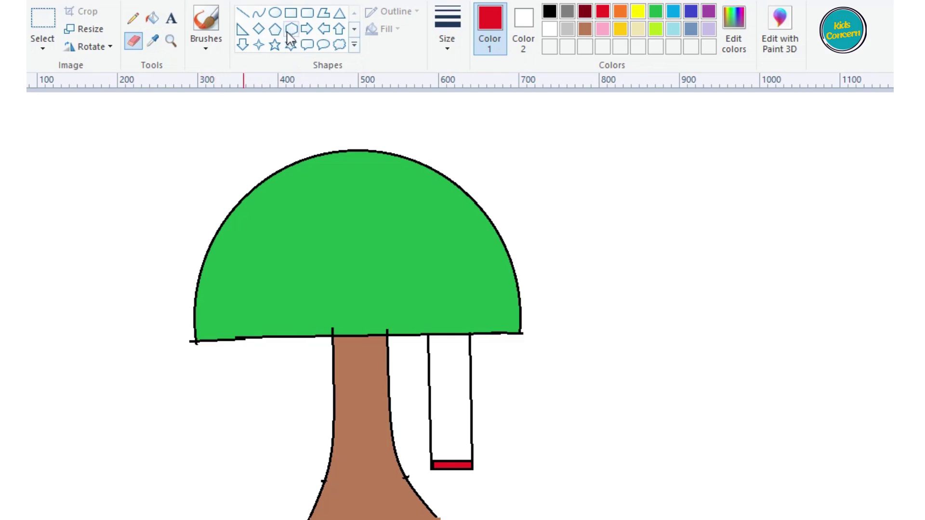
# - Sketch three small black birds with the Pencil in the sky to the upper right of the tree canopy
pyautogui.click(258, 13)
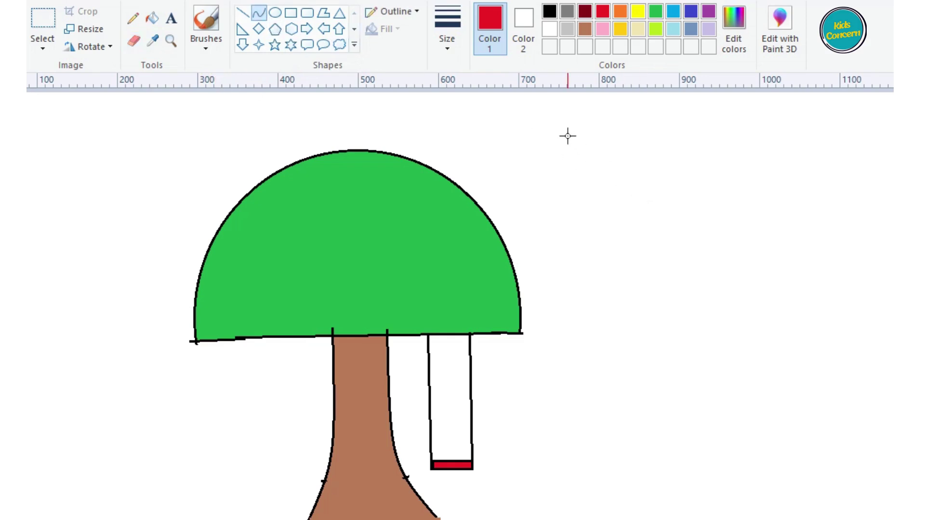
pyautogui.click(134, 18)
pyautogui.moveTo(552, 127); pyautogui.dragTo(575, 147)
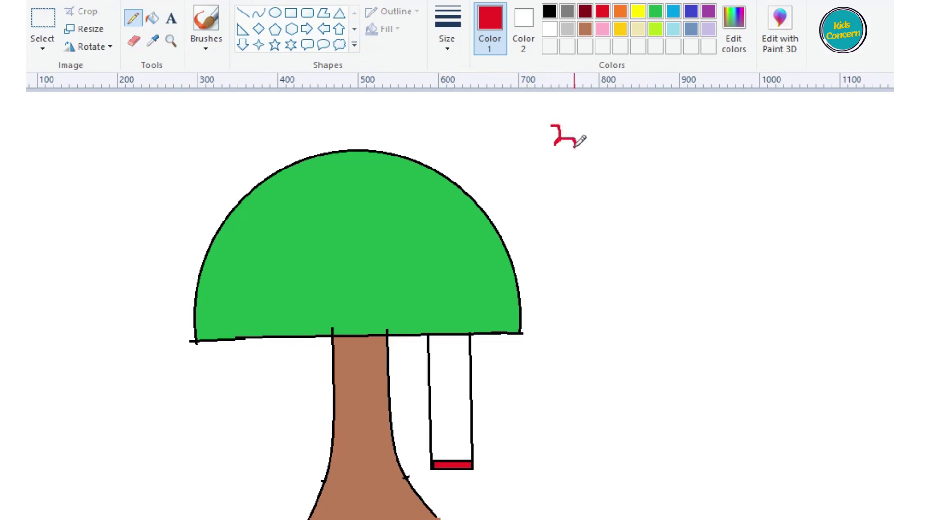
pyautogui.hotkey('ctrl', 'z')
pyautogui.click(550, 11)
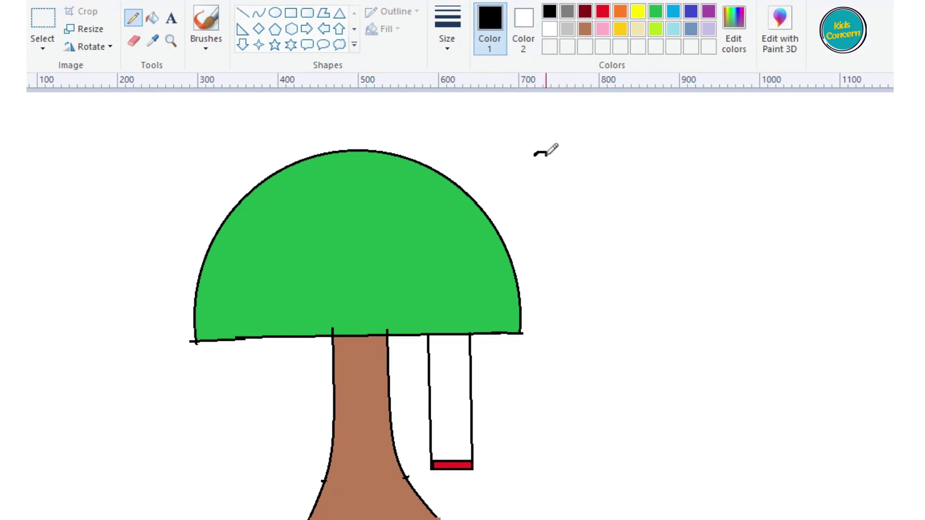
pyautogui.moveTo(534, 153)
pyautogui.mouseDown()
pyautogui.moveTo(535, 174)
pyautogui.moveTo(554, 164)
pyautogui.moveTo(566, 182)
pyautogui.moveTo(580, 179)
pyautogui.moveTo(568, 195)
pyautogui.moveTo(593, 193)
pyautogui.mouseUp()
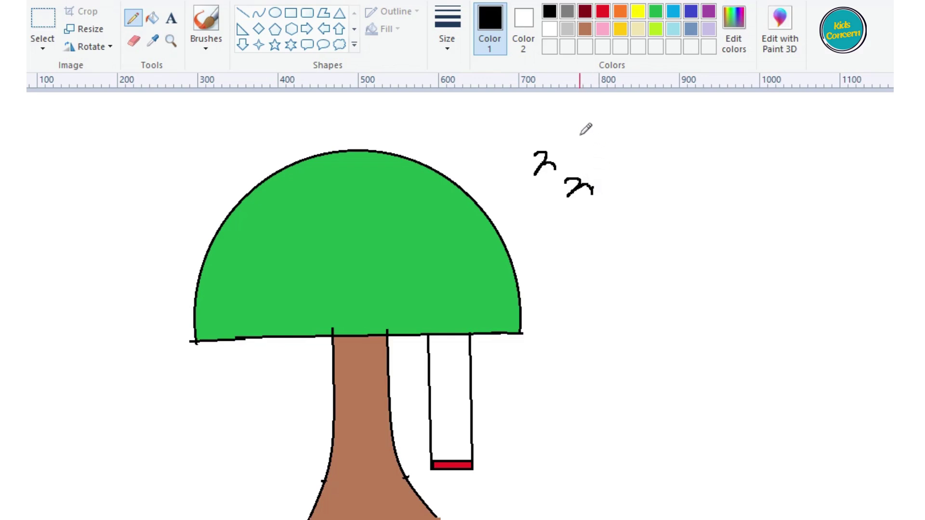
pyautogui.moveTo(579, 135)
pyautogui.mouseDown()
pyautogui.moveTo(582, 155)
pyautogui.moveTo(596, 158)
pyautogui.mouseUp()
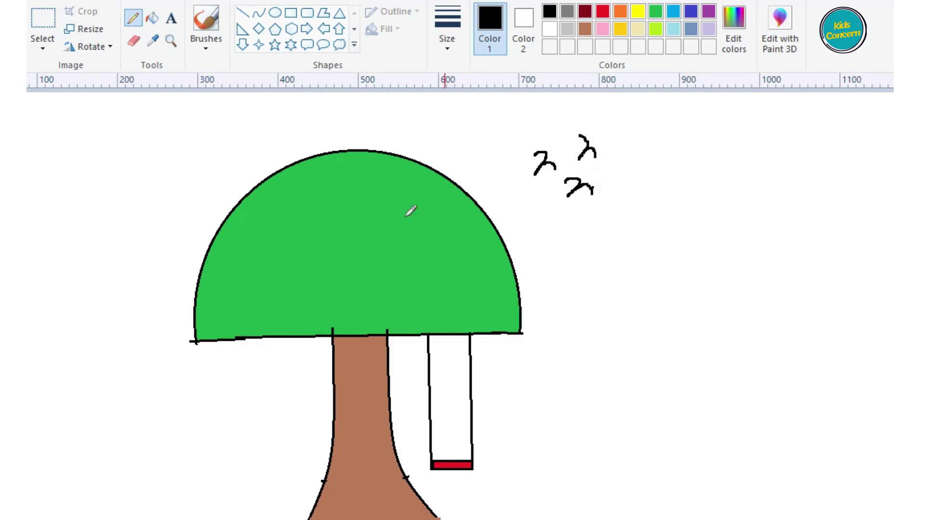